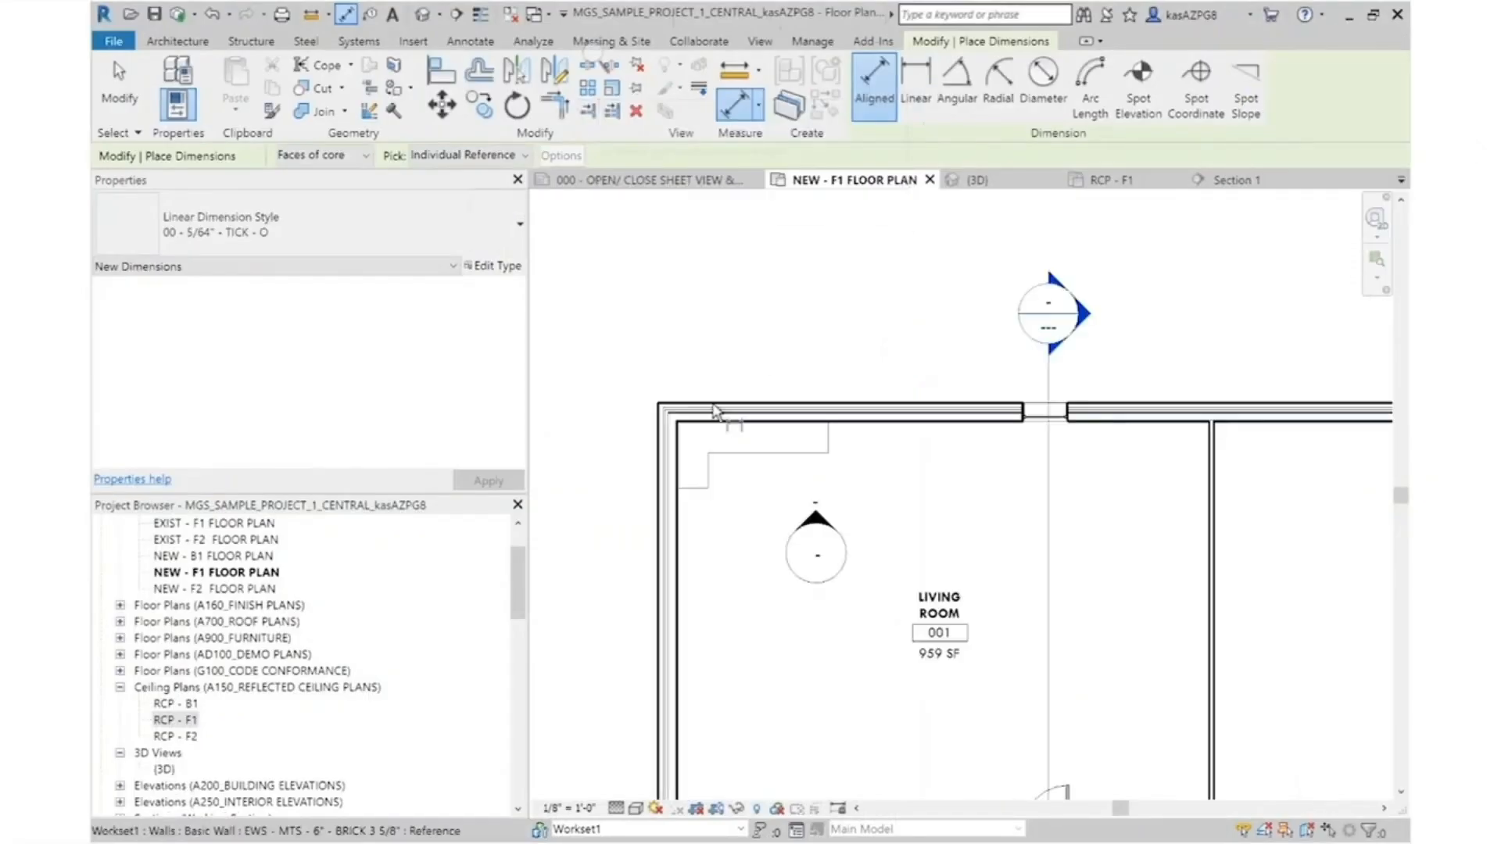
pyautogui.scroll(4, 730, 399)
pyautogui.scroll(-4, 821, 398)
pyautogui.scroll(5, 1154, 342)
pyautogui.scroll(3, 1151, 342)
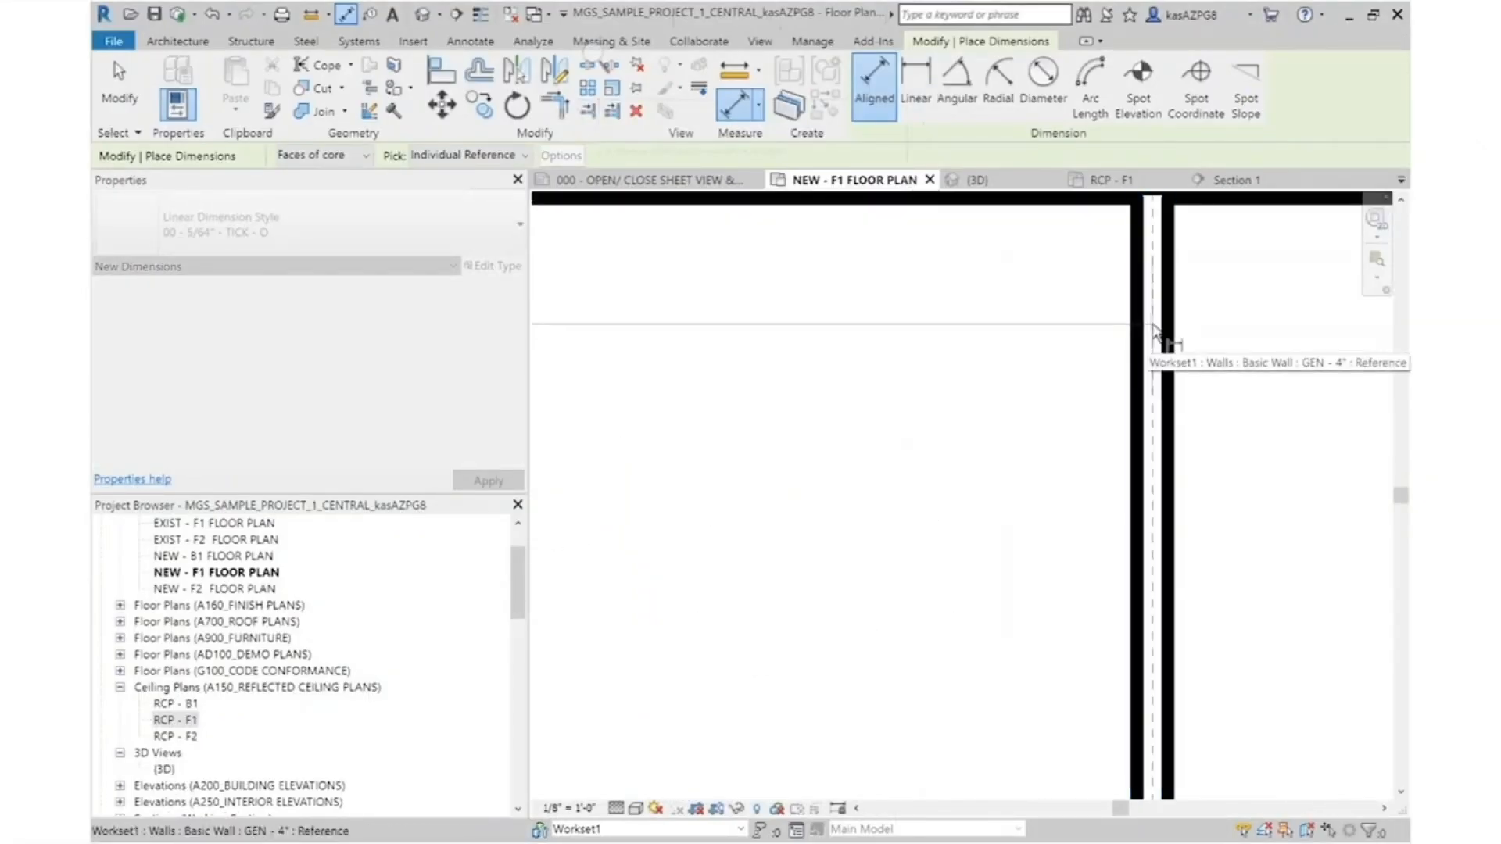
pyautogui.scroll(-4, 973, 399)
pyautogui.scroll(5, 1090, 446)
pyautogui.scroll(-5, 1309, 485)
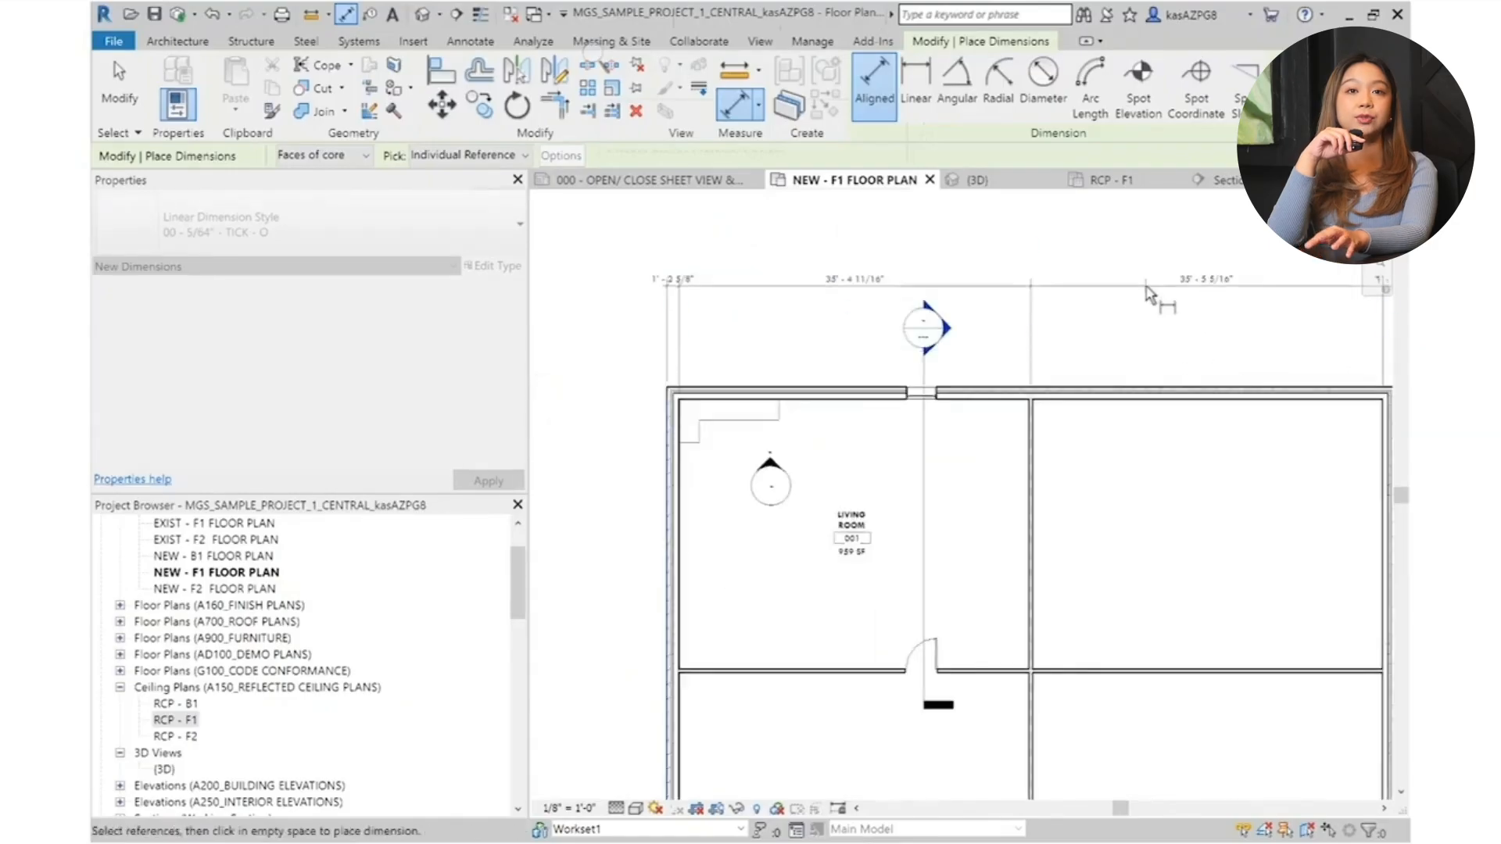
pyautogui.scroll(-2, 1161, 493)
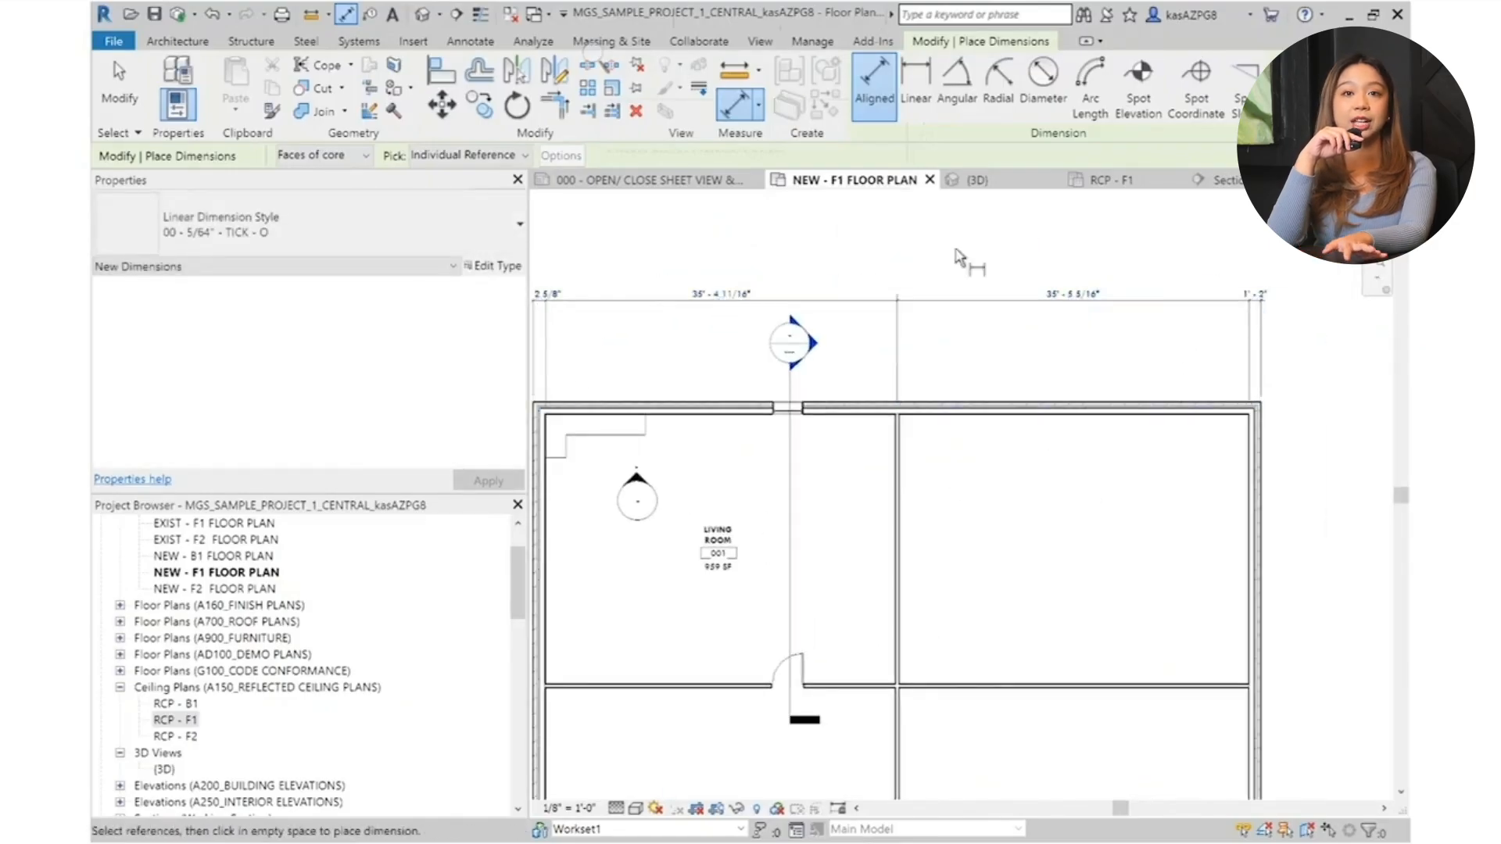
# Finish the dimension string and move the vertical interior wall further right
pyautogui.press('Escape')
pyautogui.press('Escape')
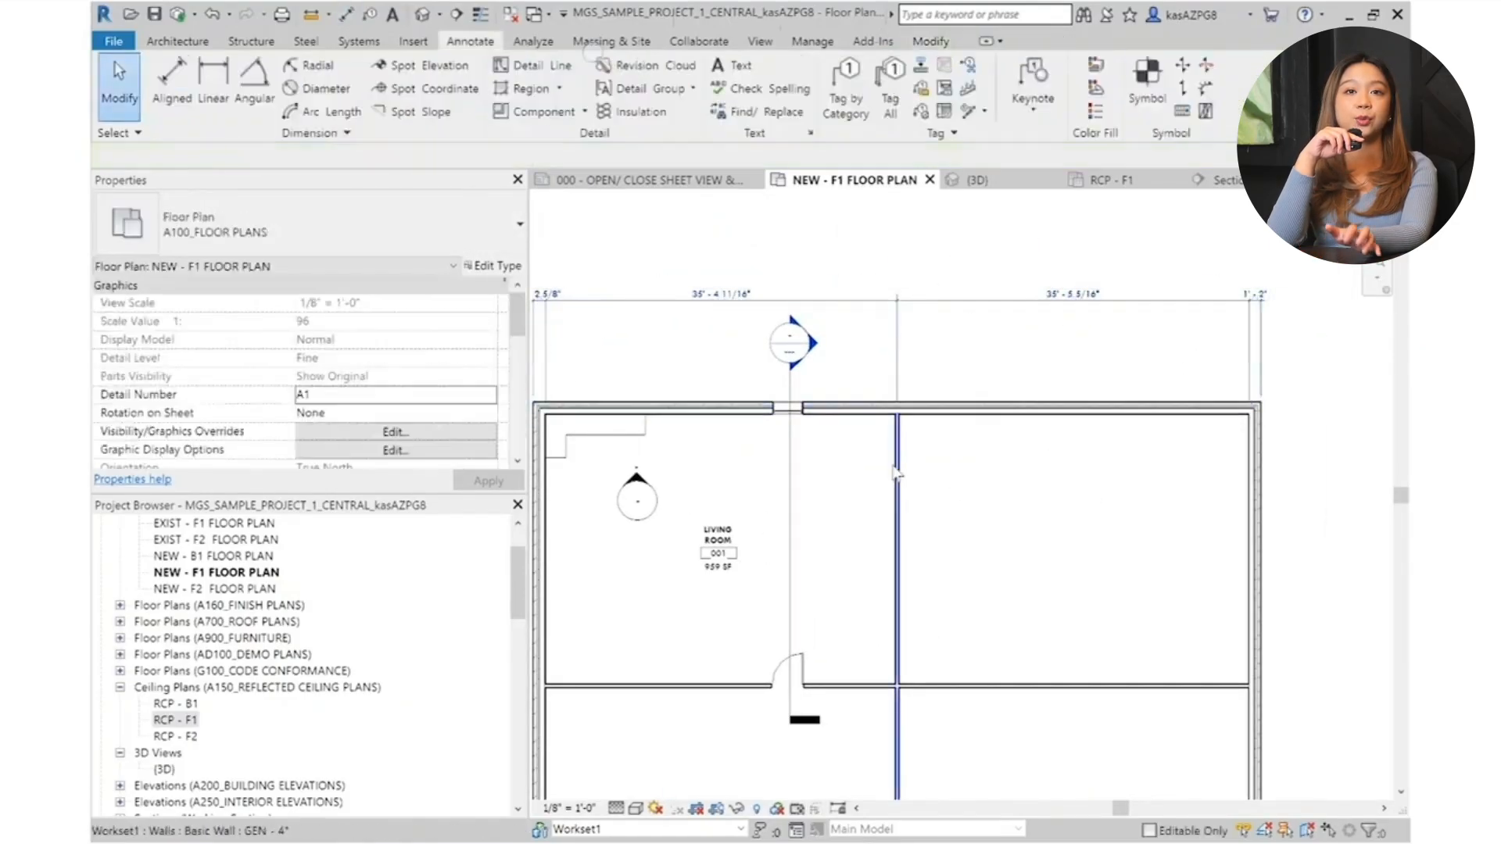
pyautogui.click(897, 539)
pyautogui.click(444, 107)
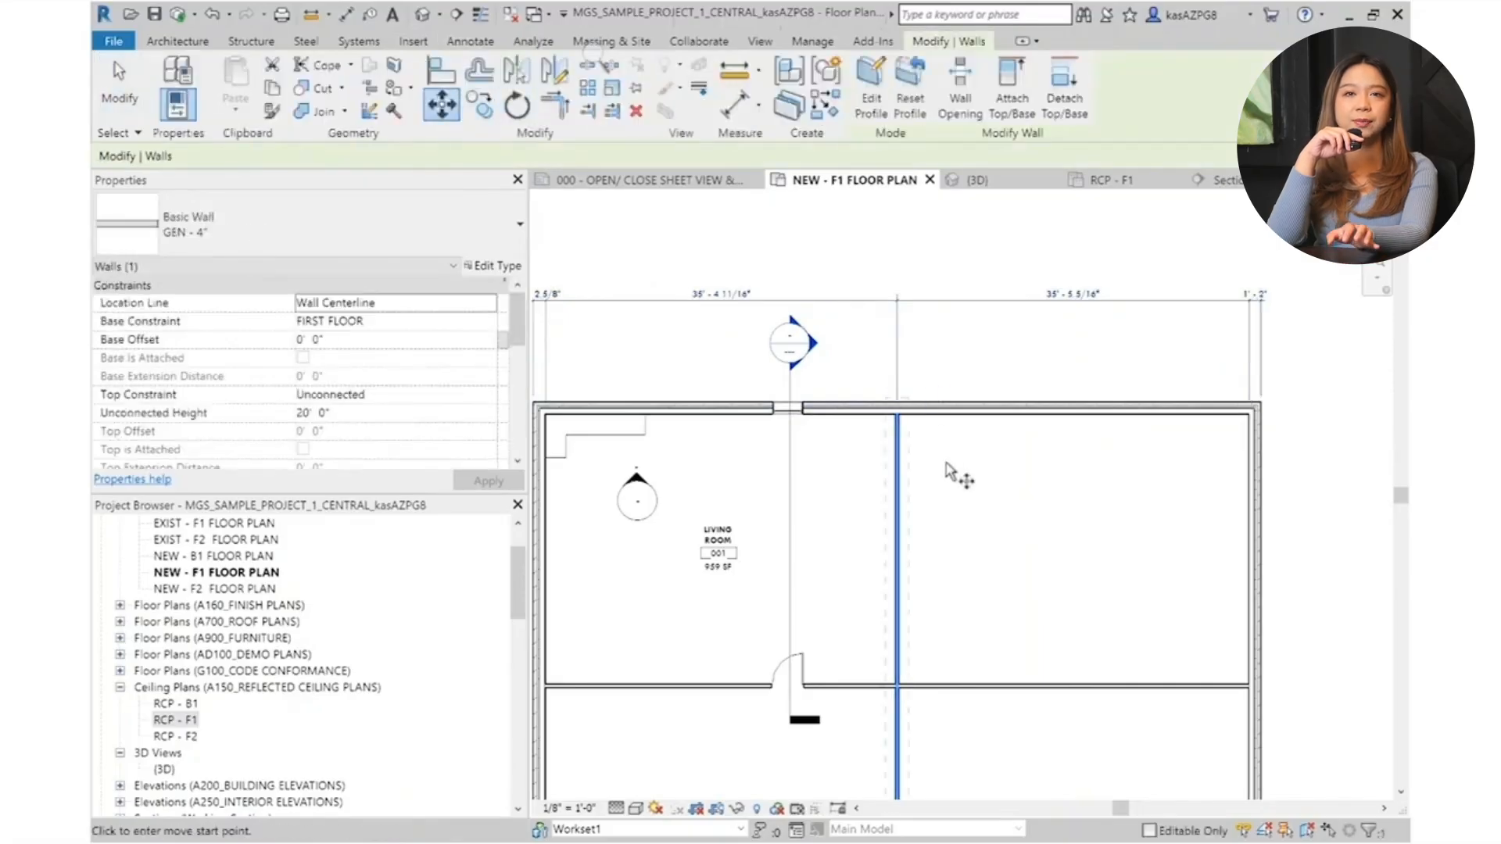
pyautogui.click(973, 460)
pyautogui.press('Escape')
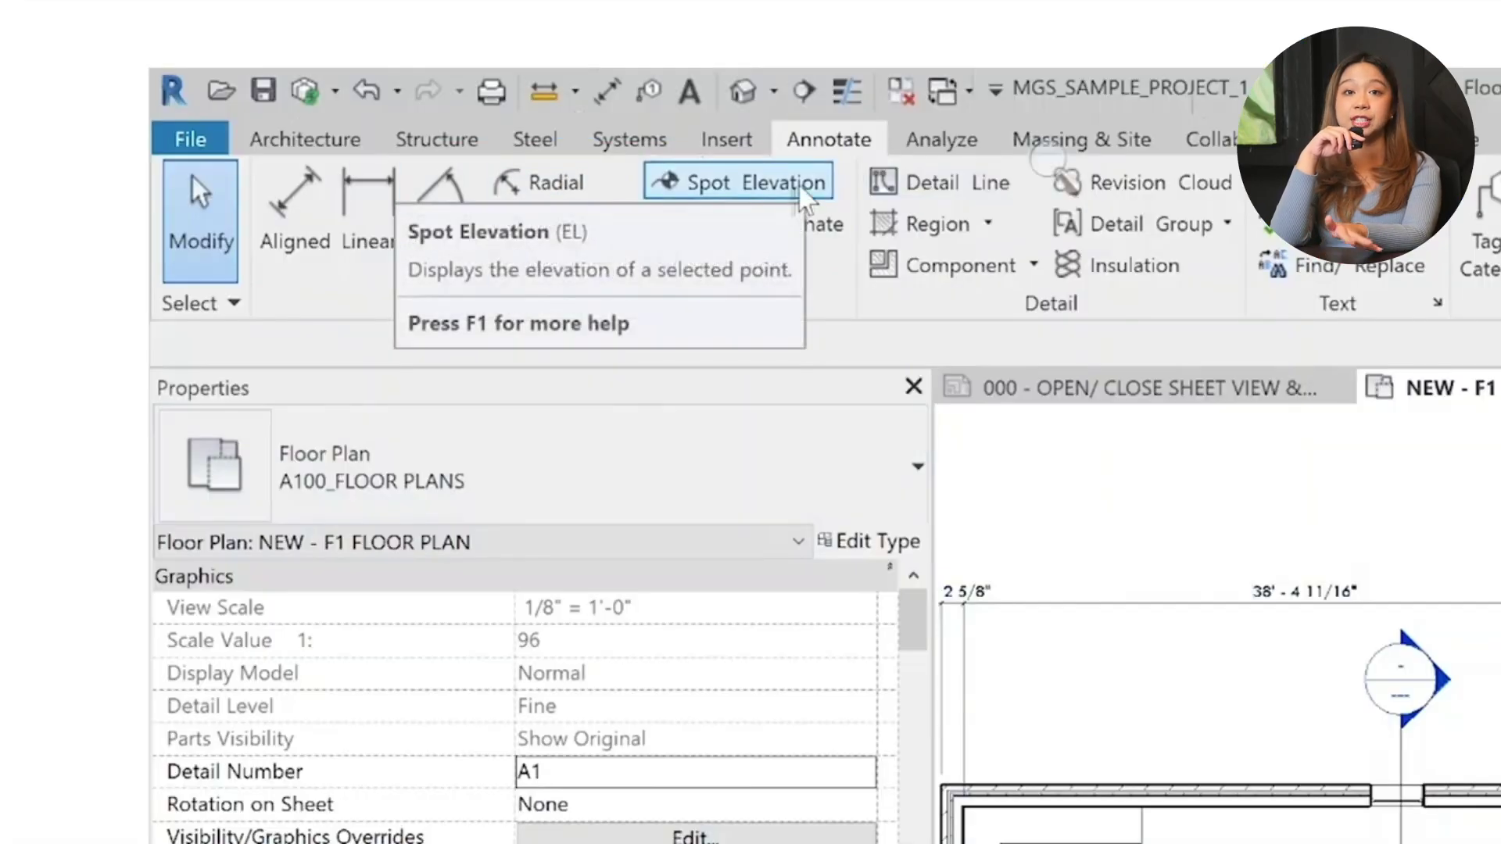
# Mark a 100' - 0" spot elevation in the living room and draw a detail line with DL
pyautogui.click(757, 183)
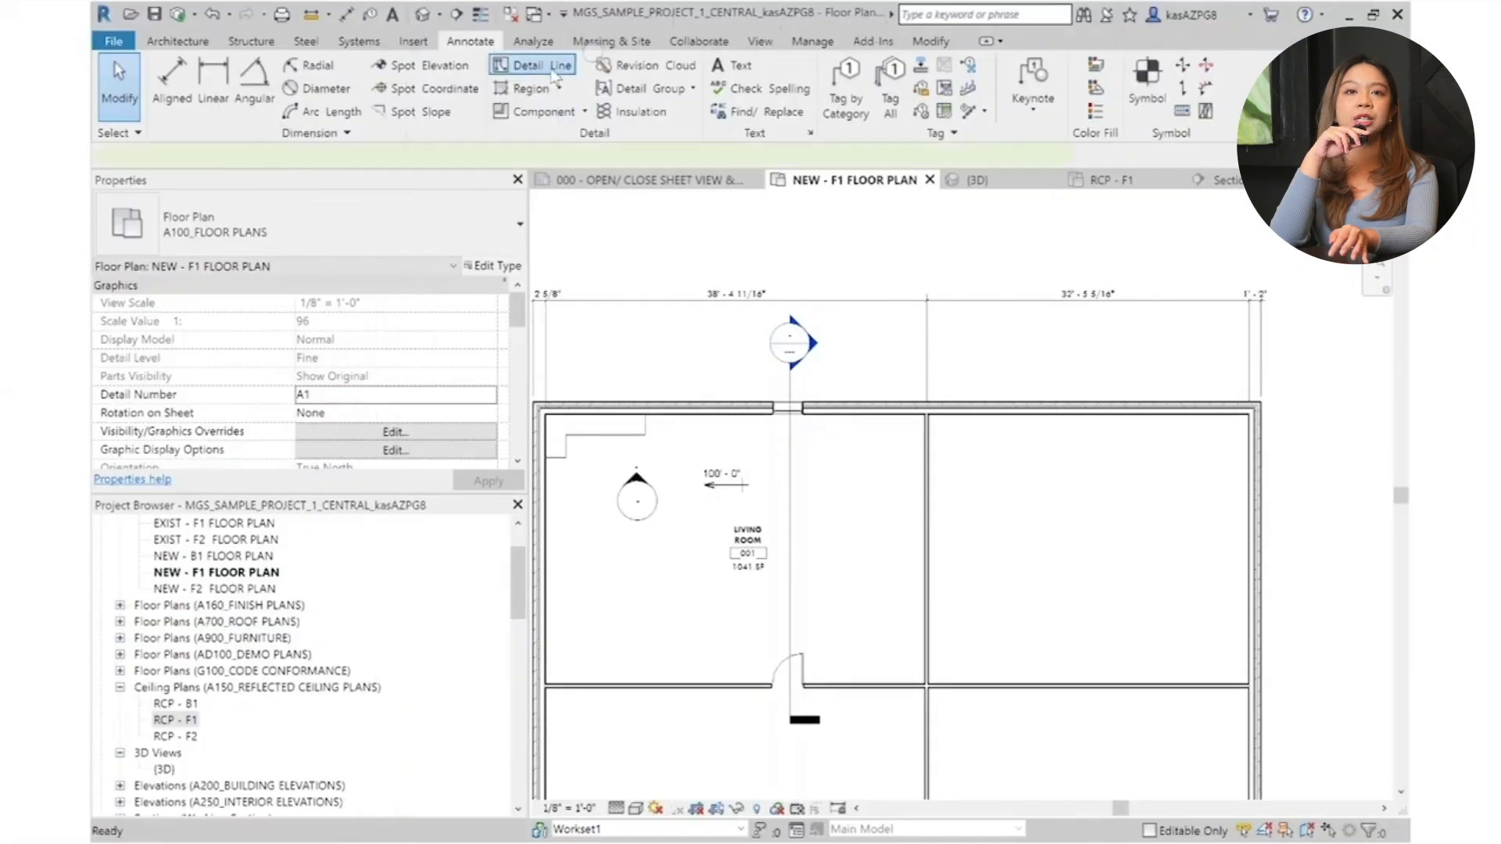
pyautogui.press('d')
pyautogui.press('l')
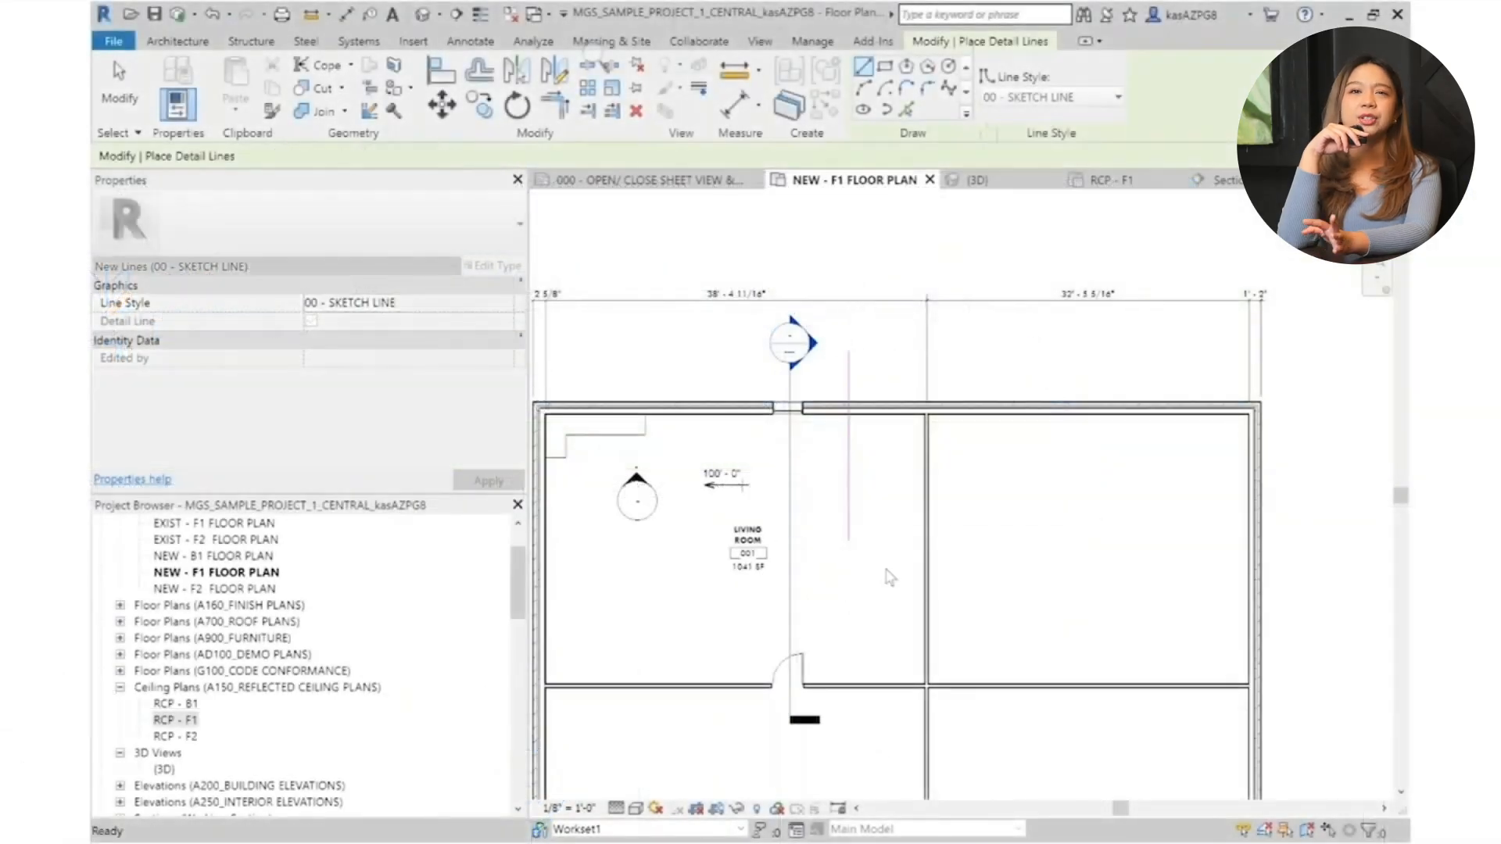
pyautogui.press('Escape')
pyautogui.press('Escape')
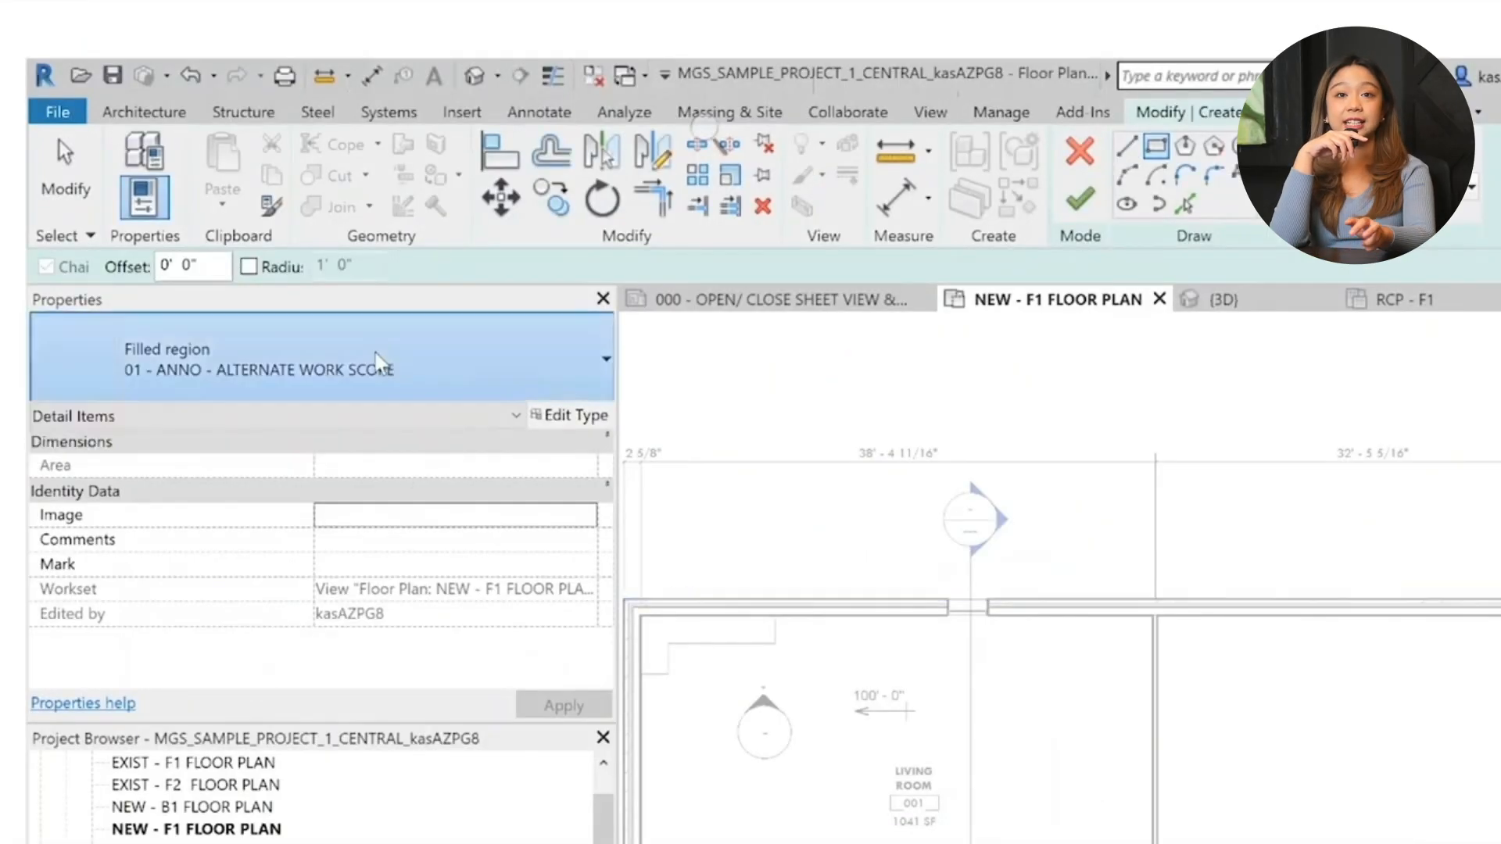
# Complete the orange 420 SF filled region in the upper-right room and check the model in 3D
pyautogui.click(235, 352)
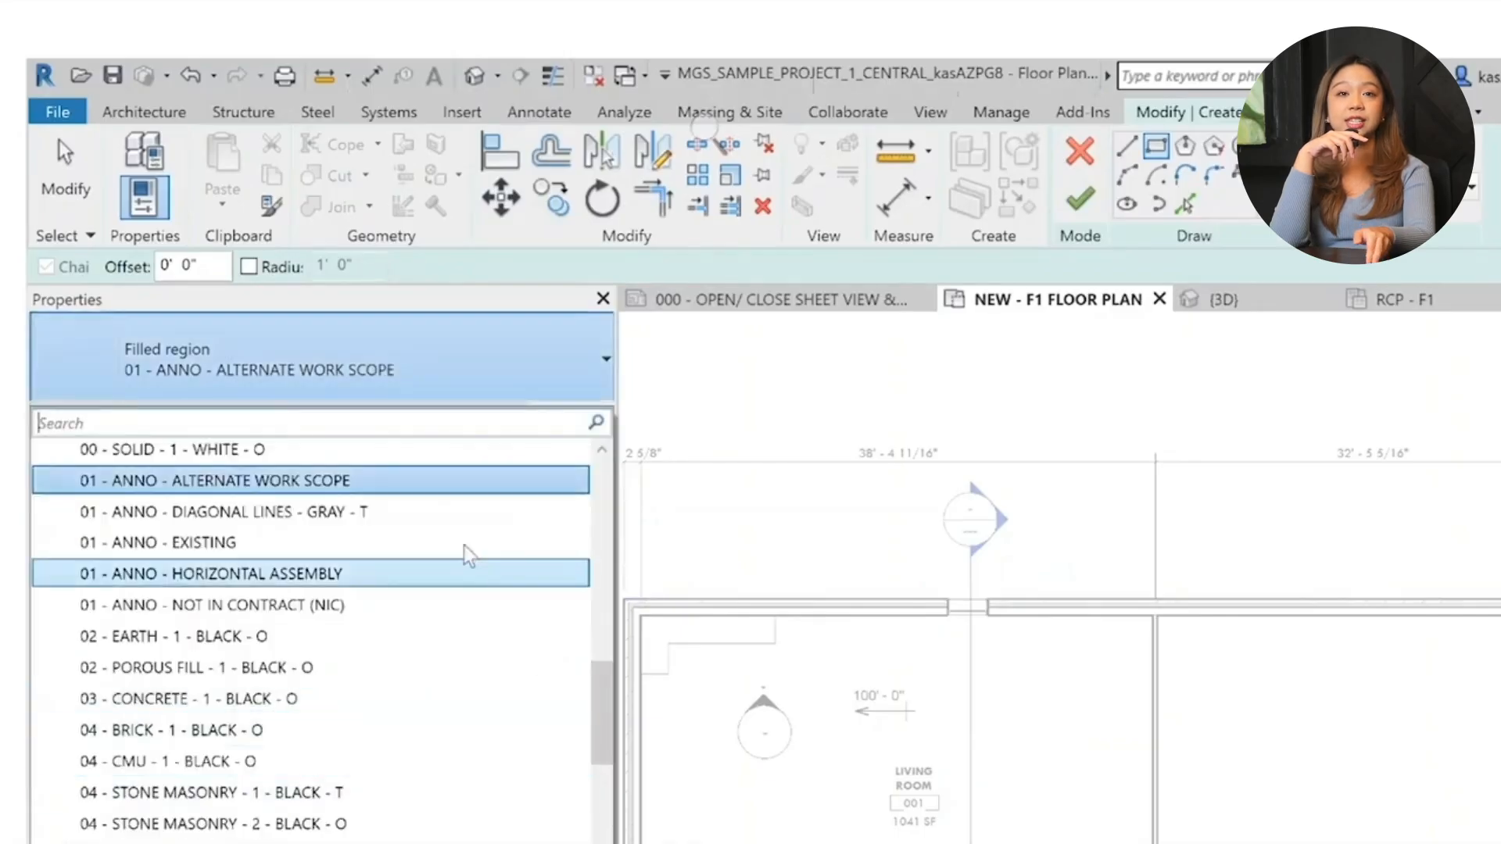
pyautogui.scroll(-3, 468, 554)
pyautogui.scroll(-3, 352, 551)
pyautogui.scroll(-2, 234, 540)
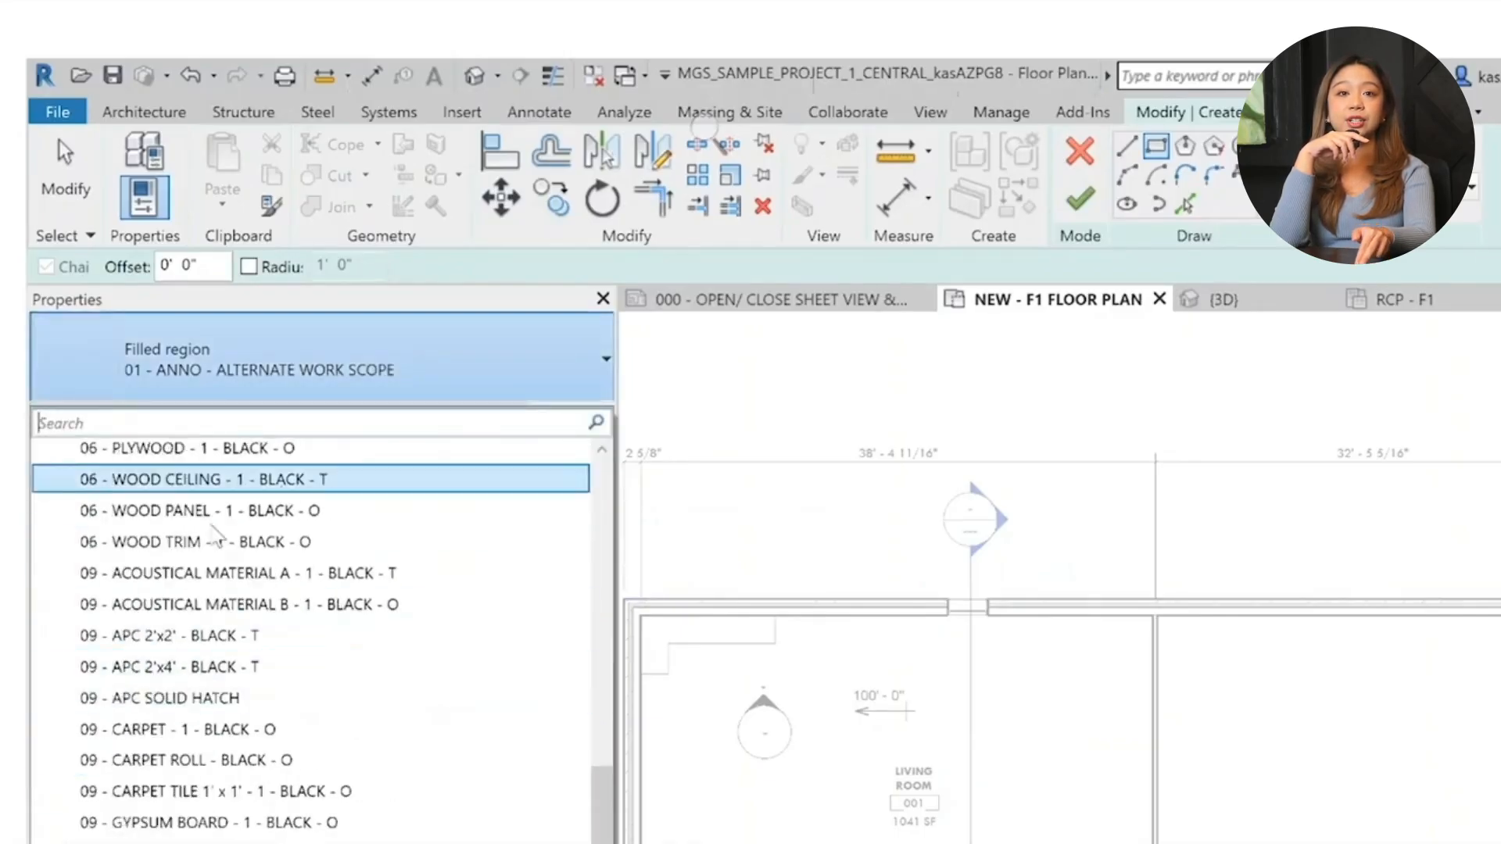
pyautogui.scroll(-3, 218, 533)
pyautogui.scroll(-3, 222, 656)
pyautogui.scroll(3, 100, 704)
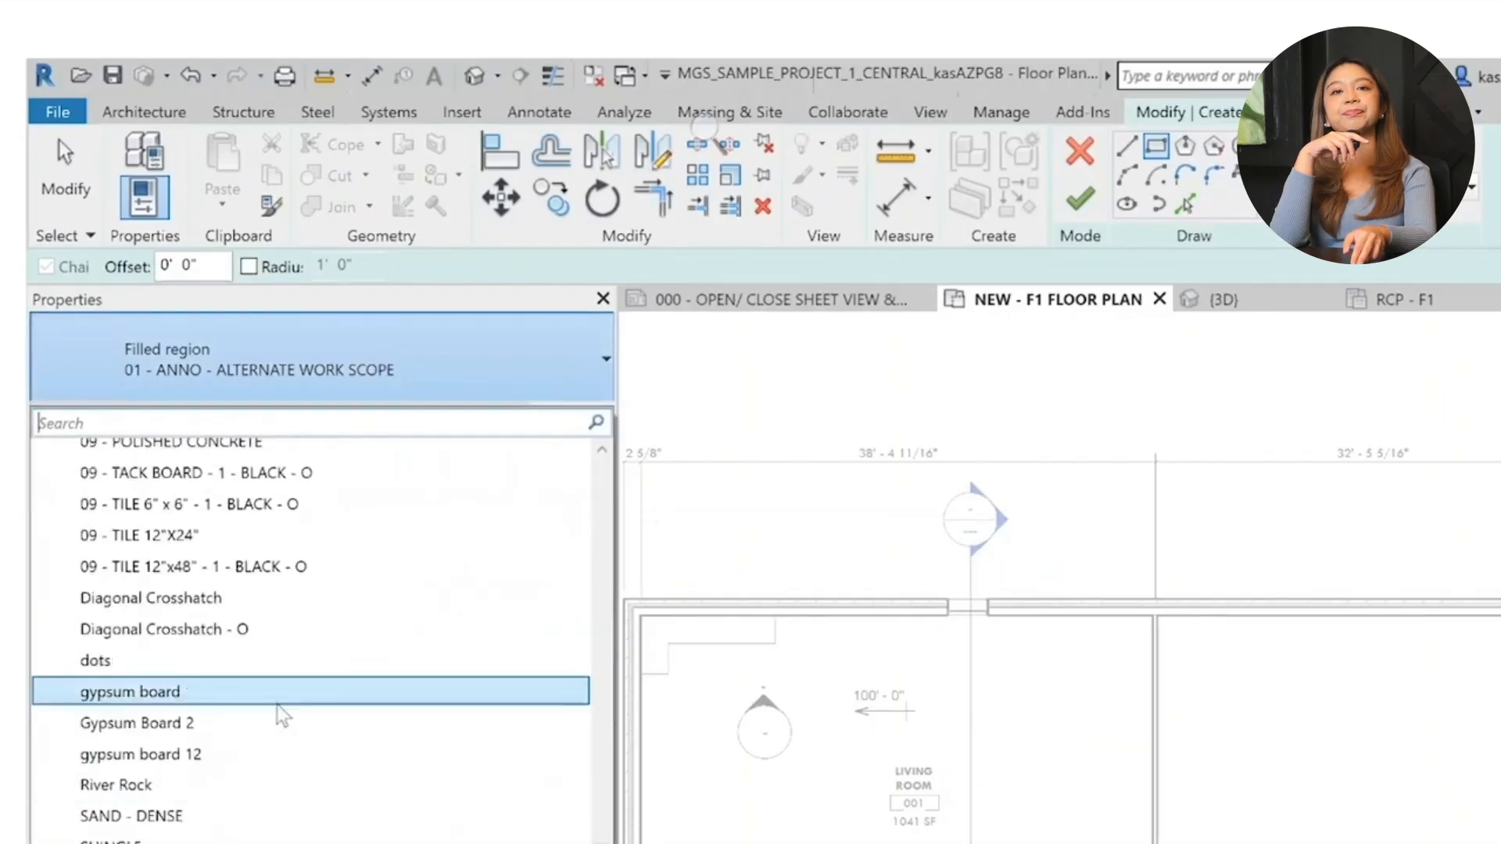
pyautogui.scroll(5, 99, 703)
pyautogui.scroll(5, 100, 704)
pyautogui.scroll(5, 235, 704)
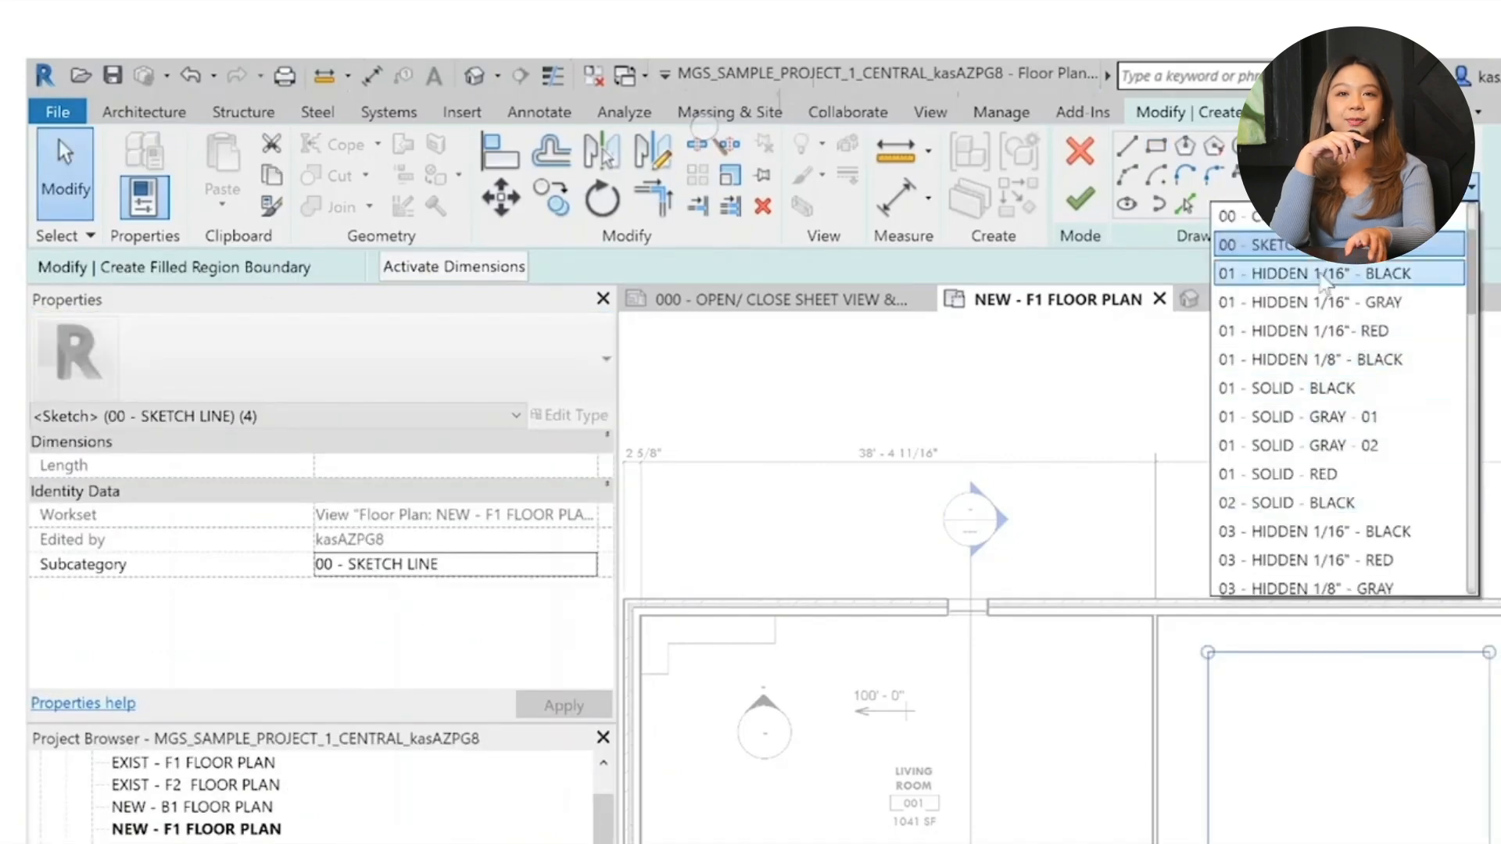
pyautogui.click(1287, 387)
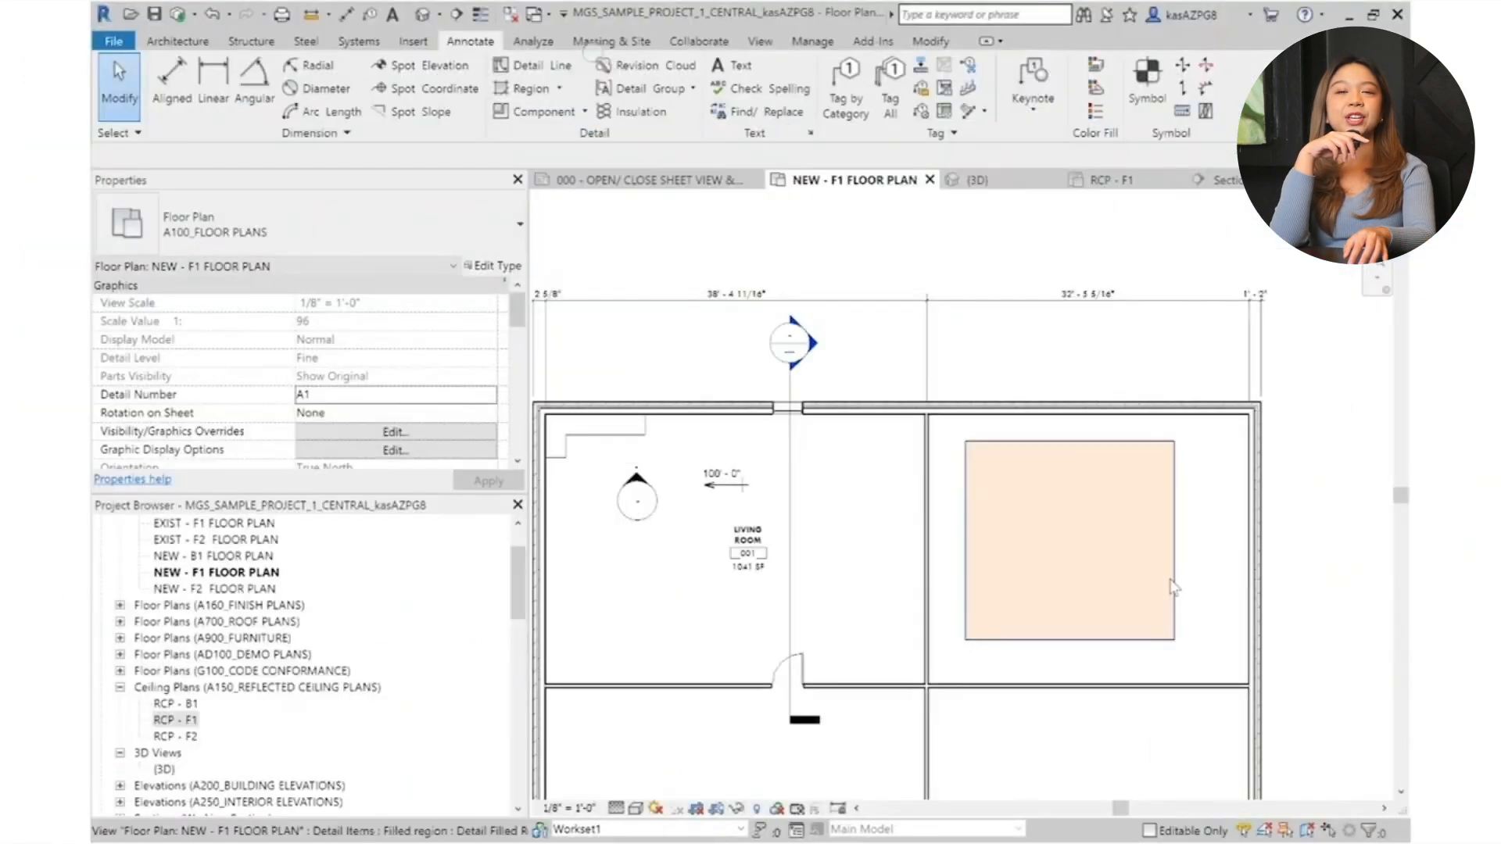
pyautogui.click(1173, 586)
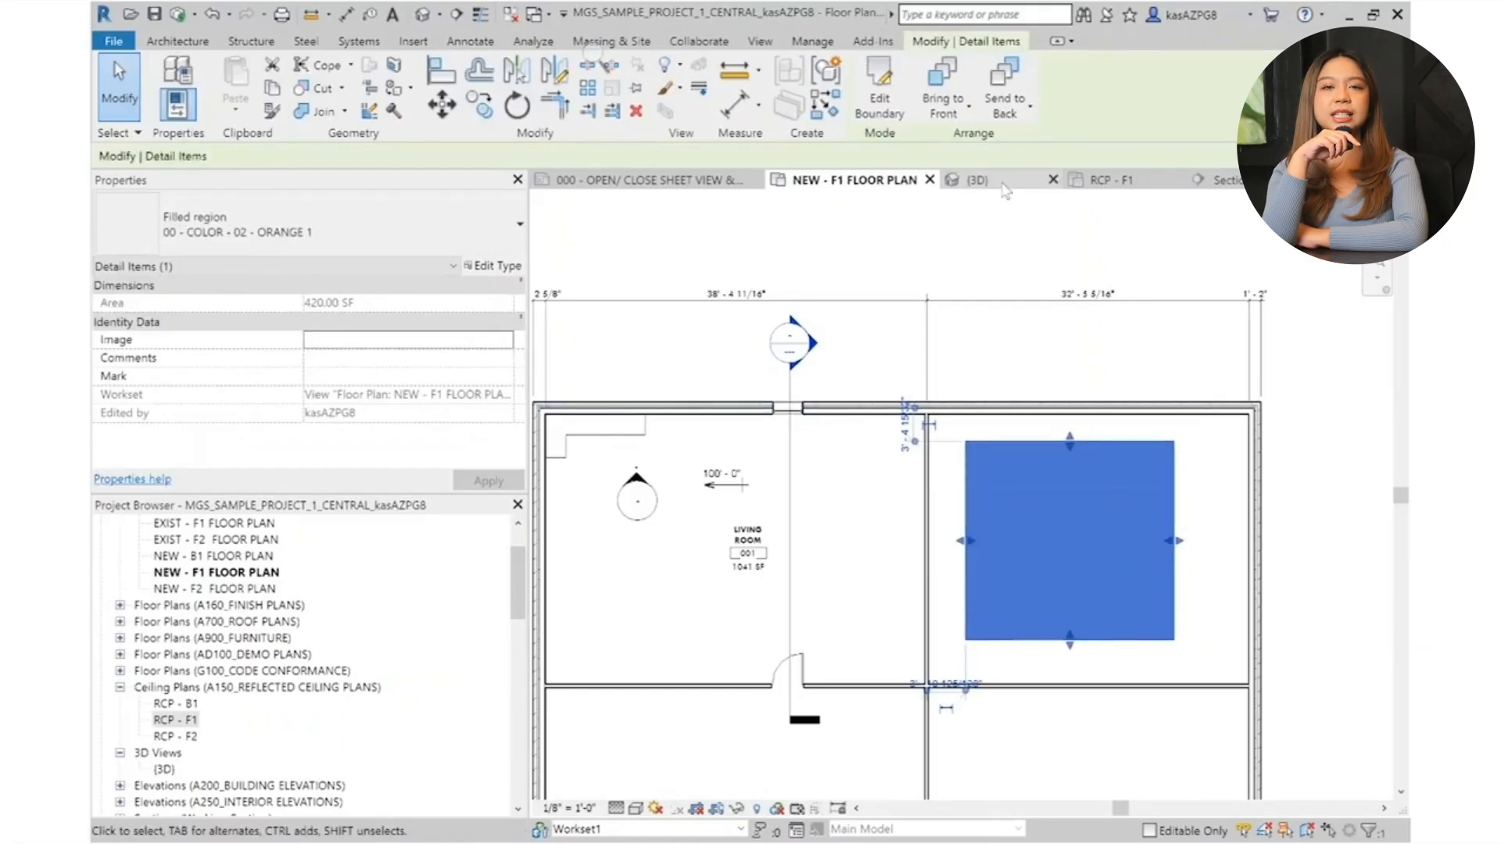
pyautogui.click(977, 179)
pyautogui.keyDown('shift'); pyautogui.moveTo(985, 469); pyautogui.dragTo(1020, 567, button='middle'); pyautogui.keyUp('shift')
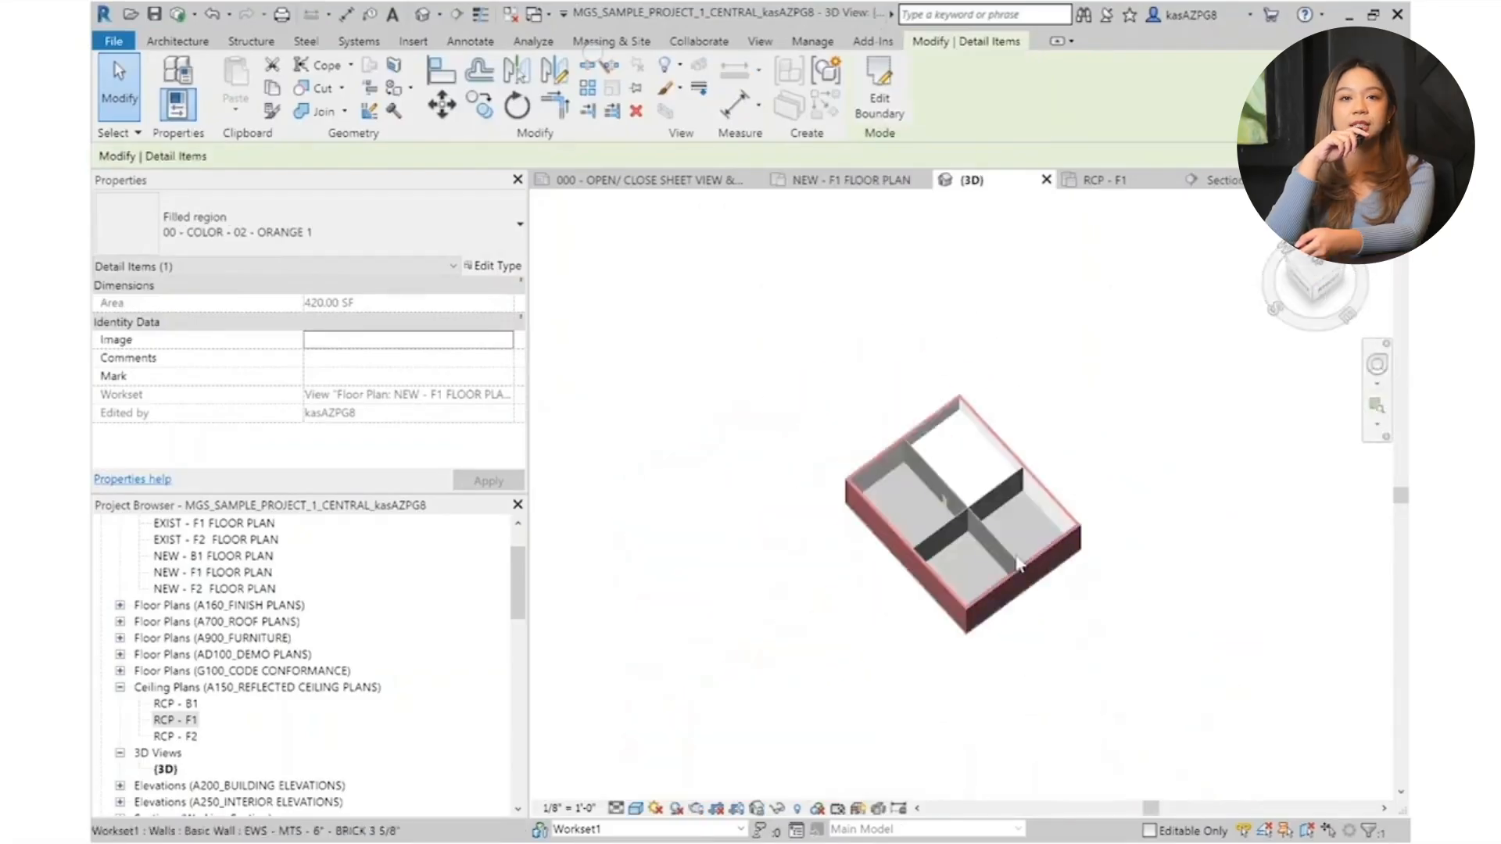
pyautogui.scroll(5, 1020, 566)
# Back on the F1 floor plan, start a detail component of type Under Cabinet Light
pyautogui.click(851, 179)
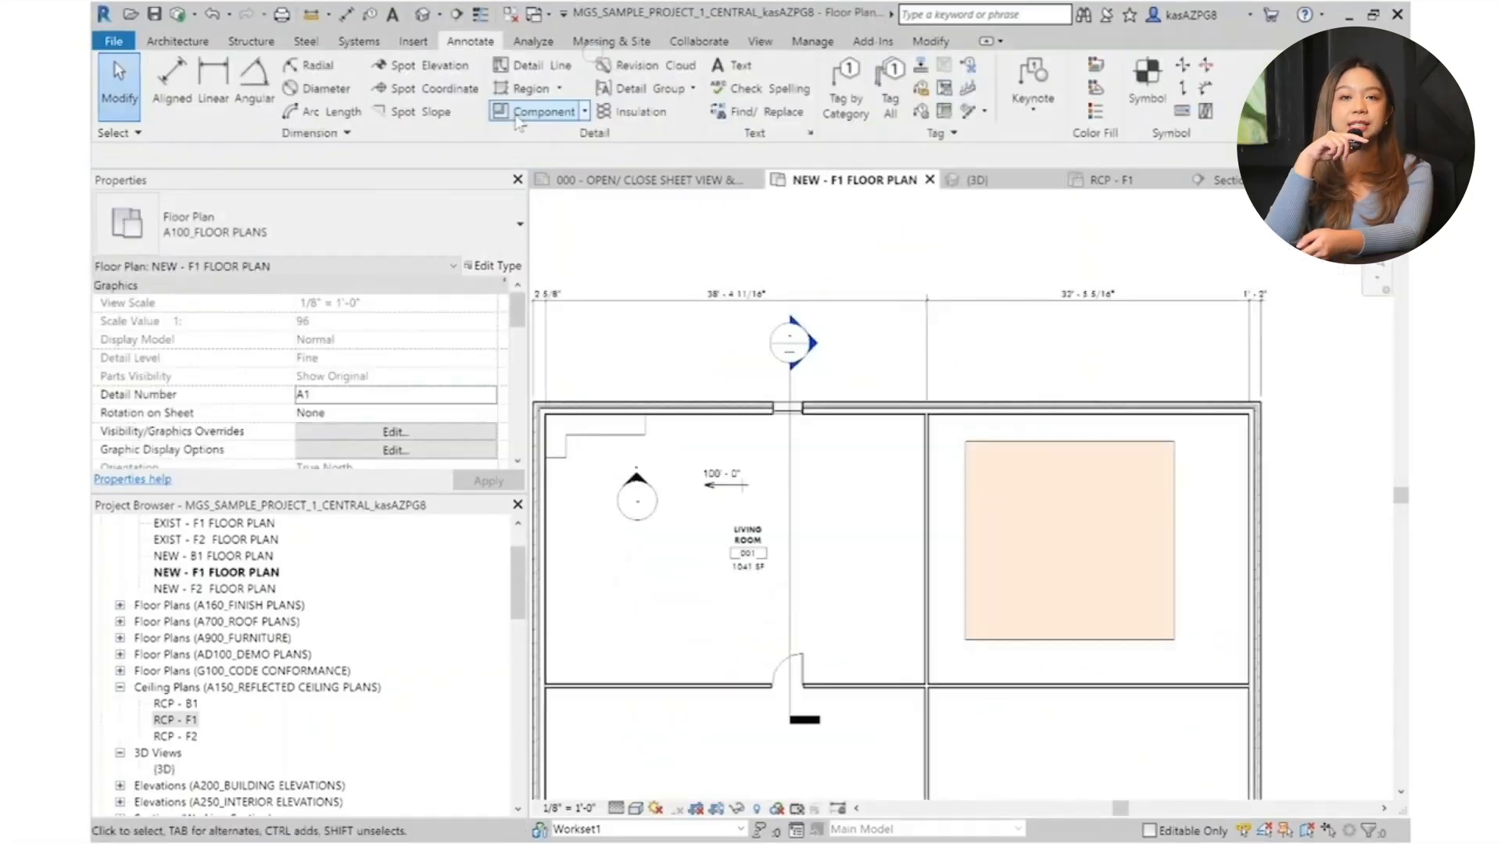
pyautogui.click(551, 111)
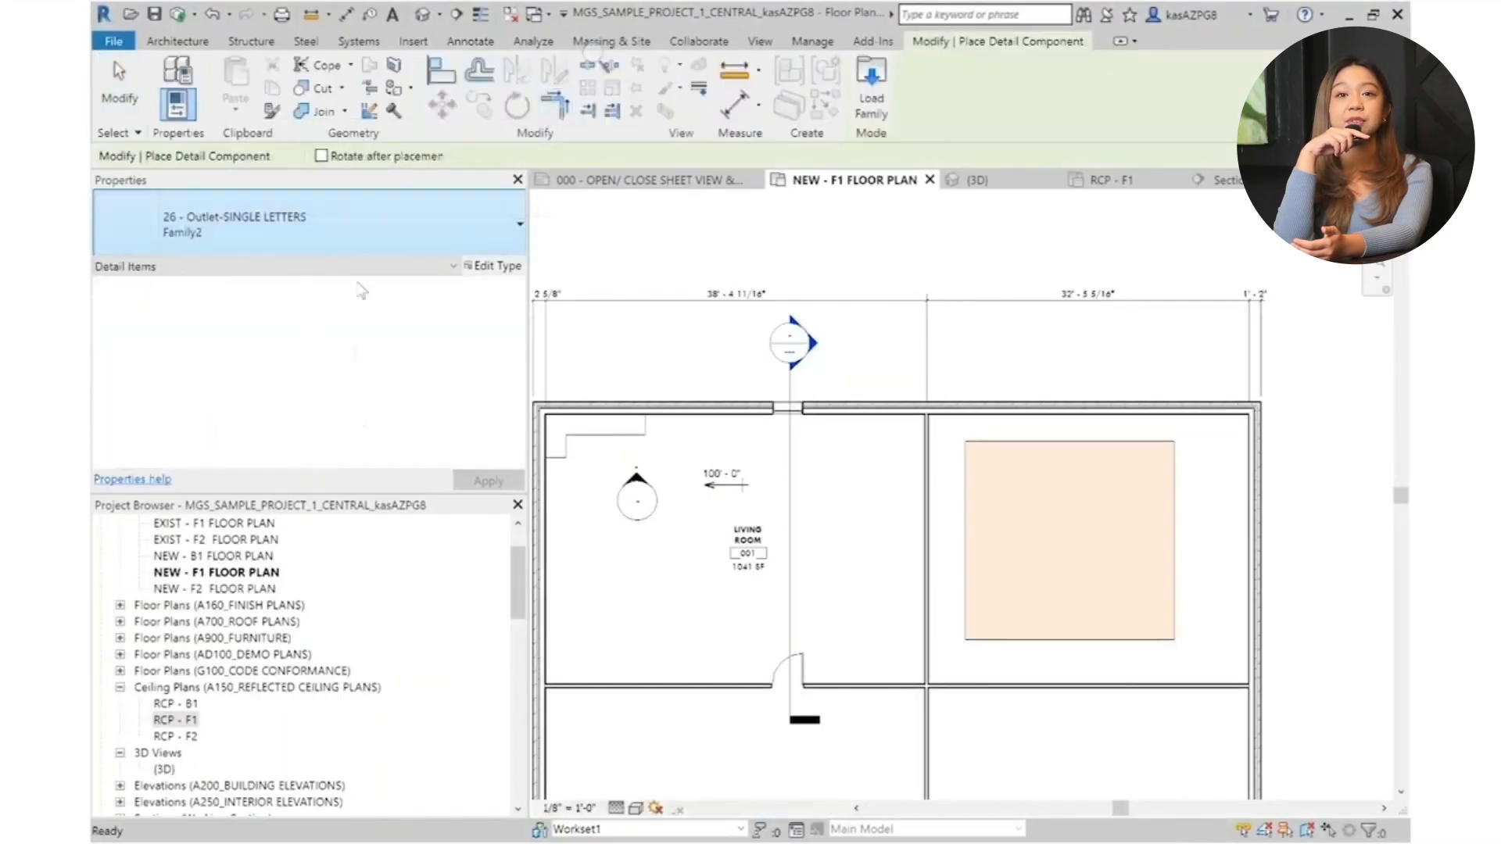
pyautogui.click(326, 225)
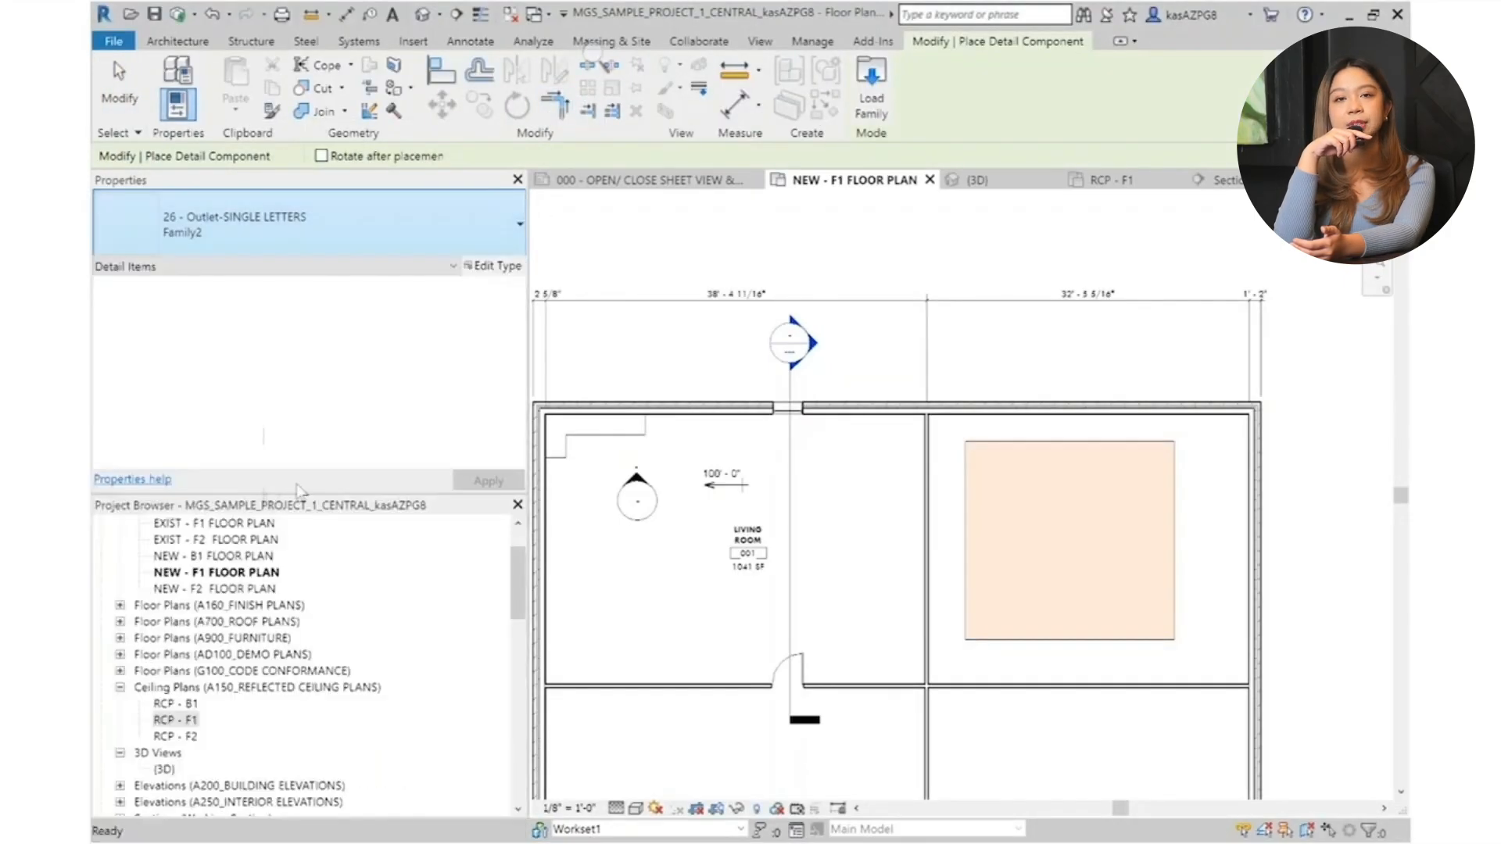
pyautogui.click(327, 226)
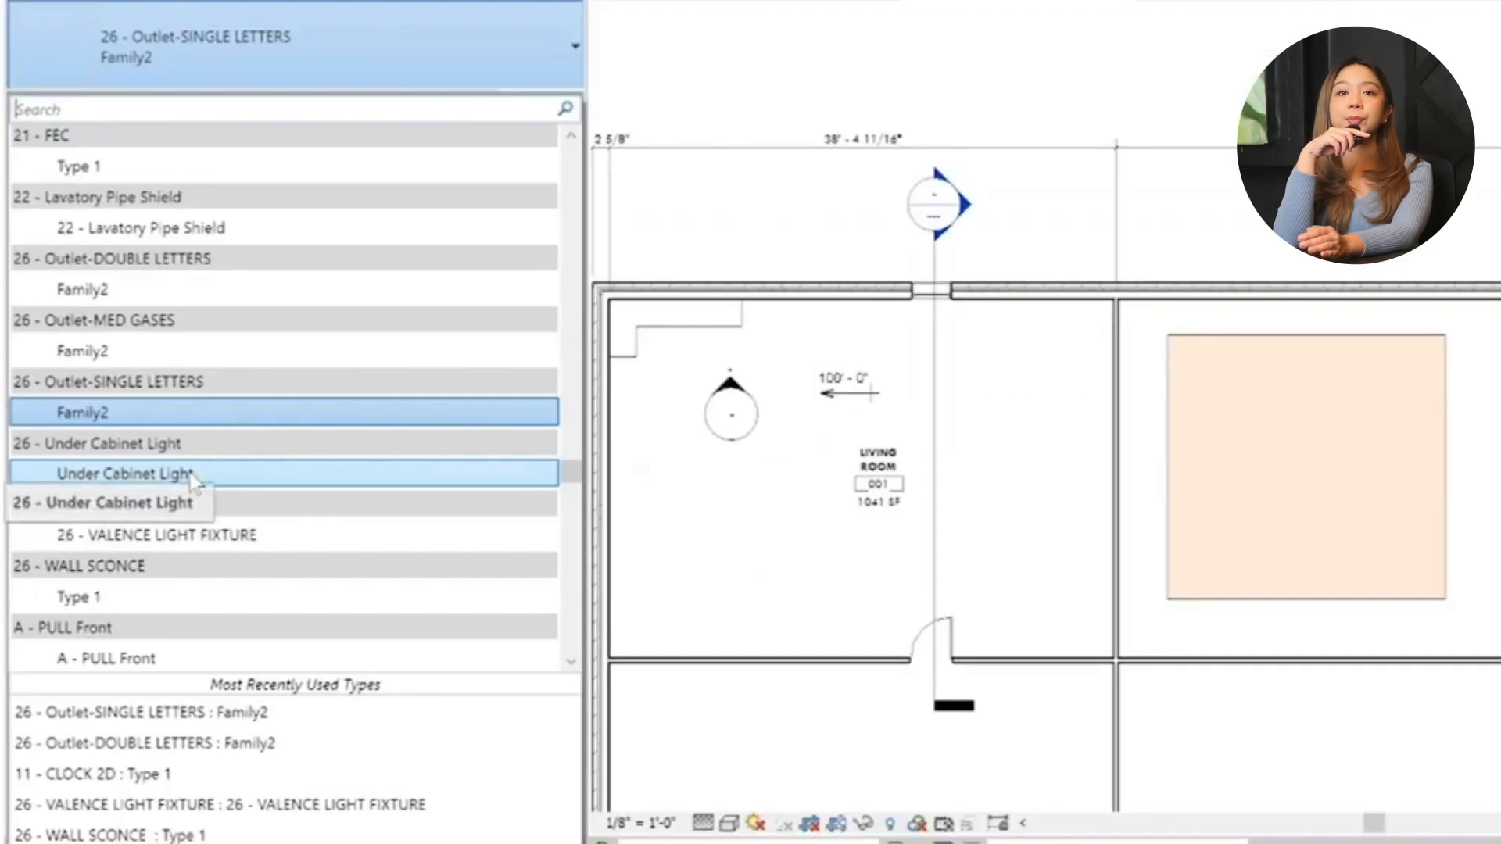
pyautogui.click(197, 474)
pyautogui.scroll(2, 692, 331)
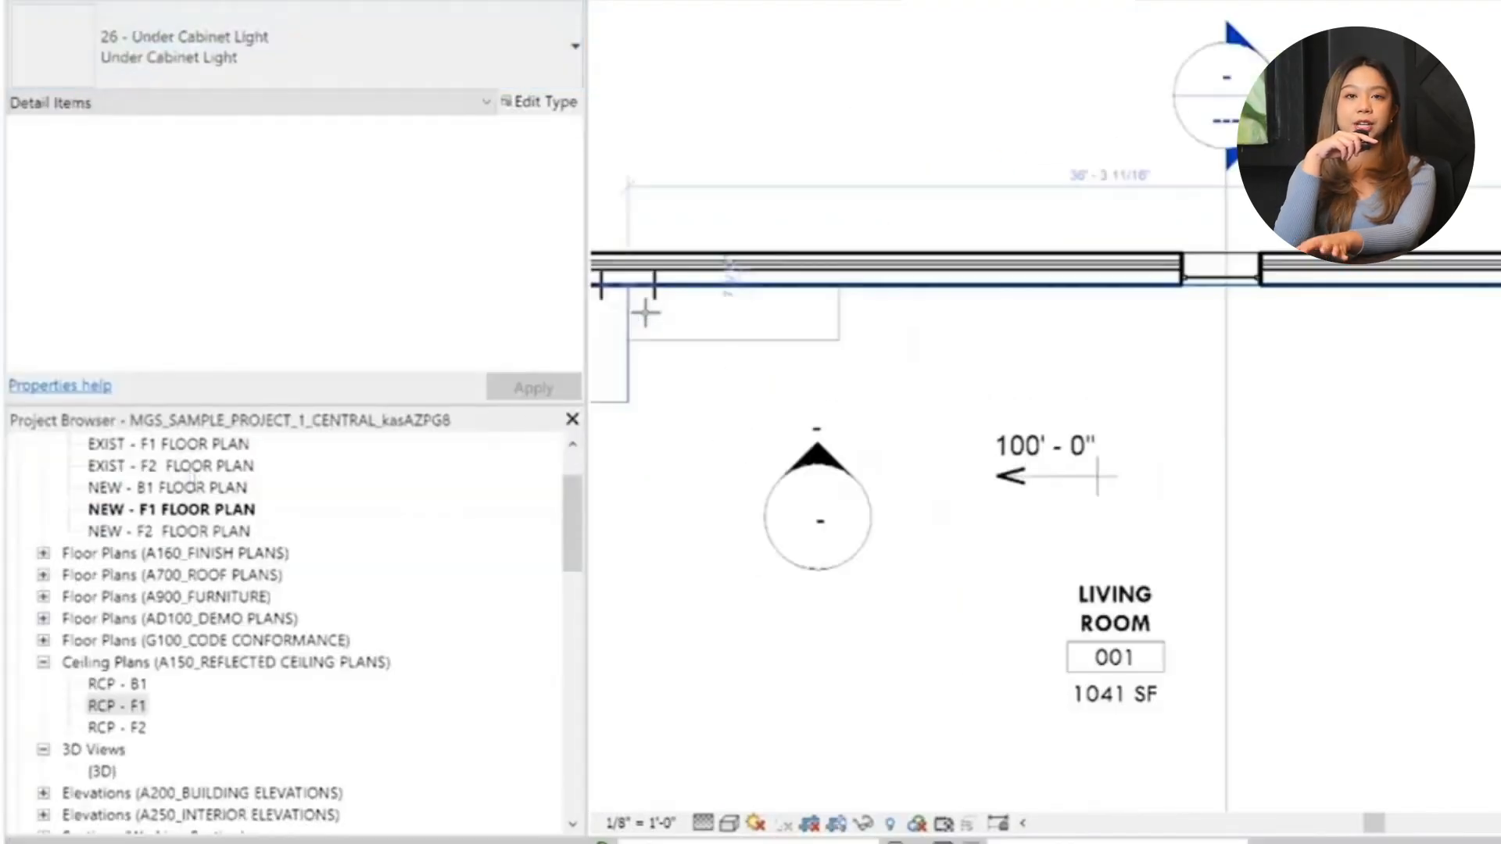
pyautogui.scroll(1, 692, 332)
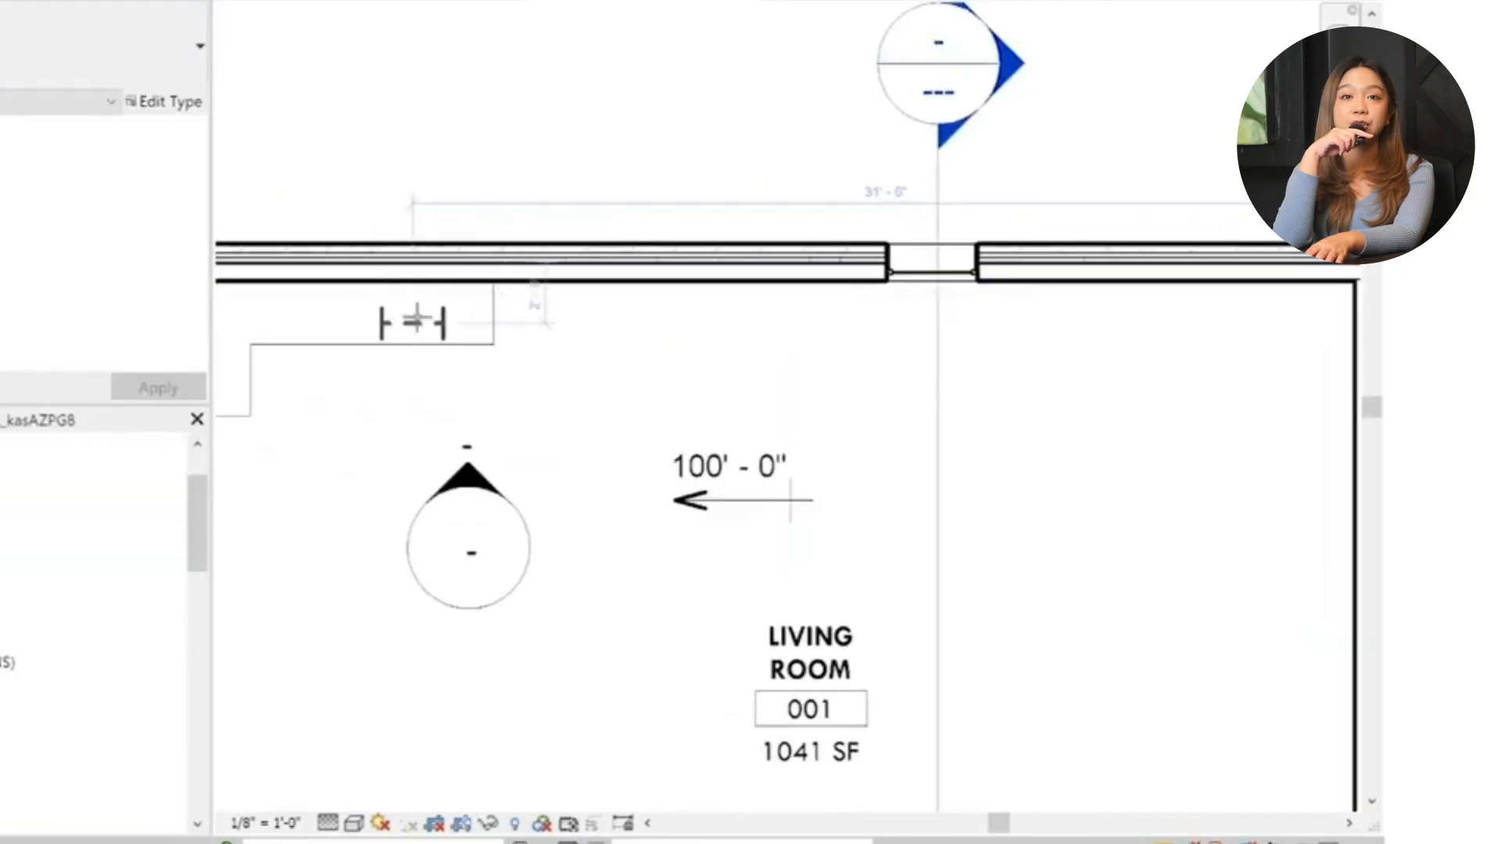
# Place two Under Cabinet Light symbols end to end below the living room's top wall
pyautogui.click(525, 308)
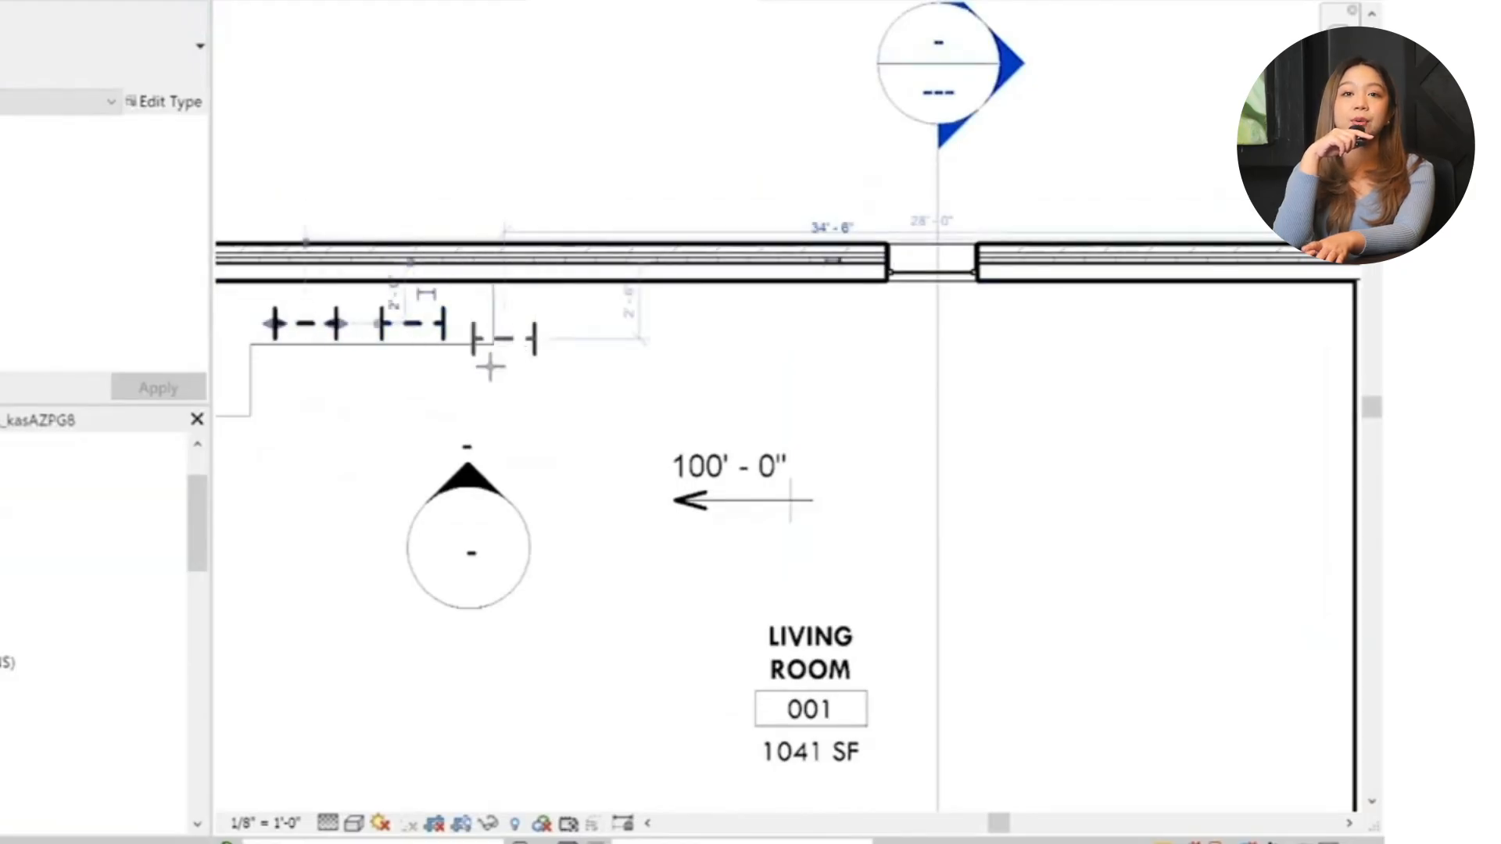
pyautogui.click(305, 325)
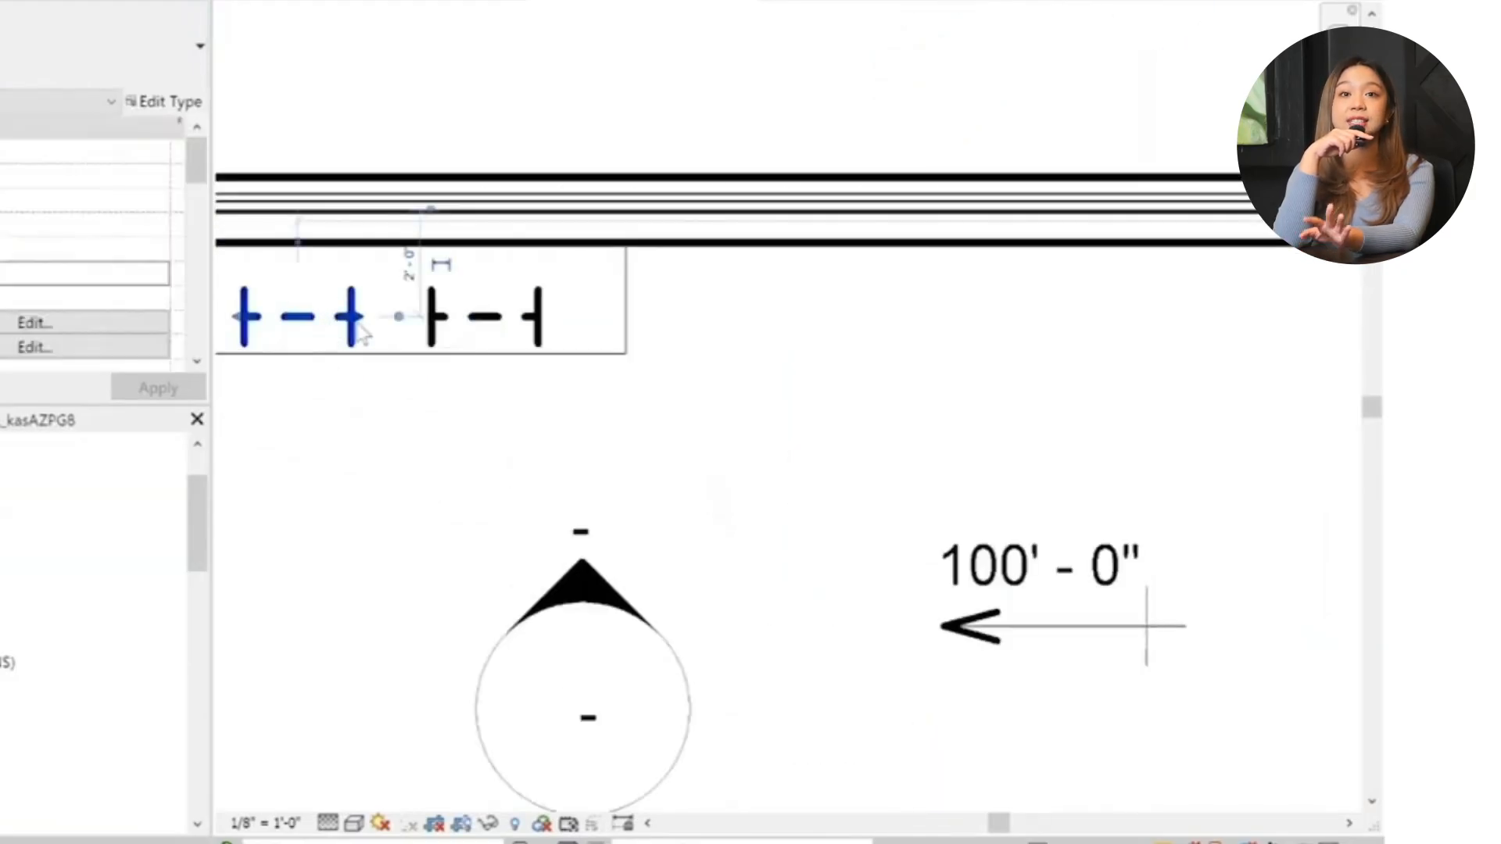
pyautogui.moveTo(348, 326); pyautogui.dragTo(390, 328)
pyautogui.click(413, 329)
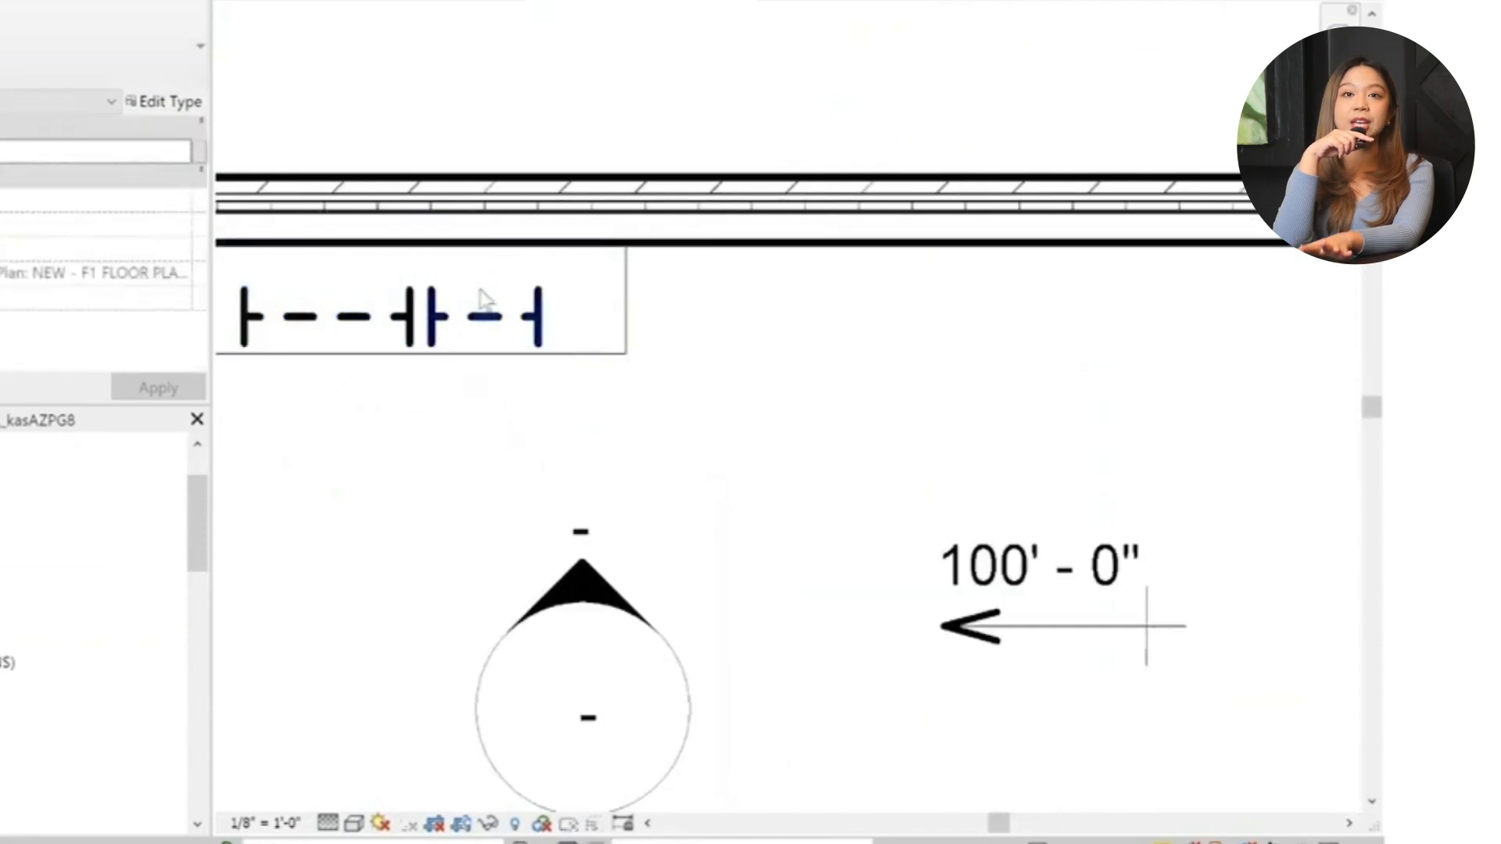
pyautogui.click(534, 318)
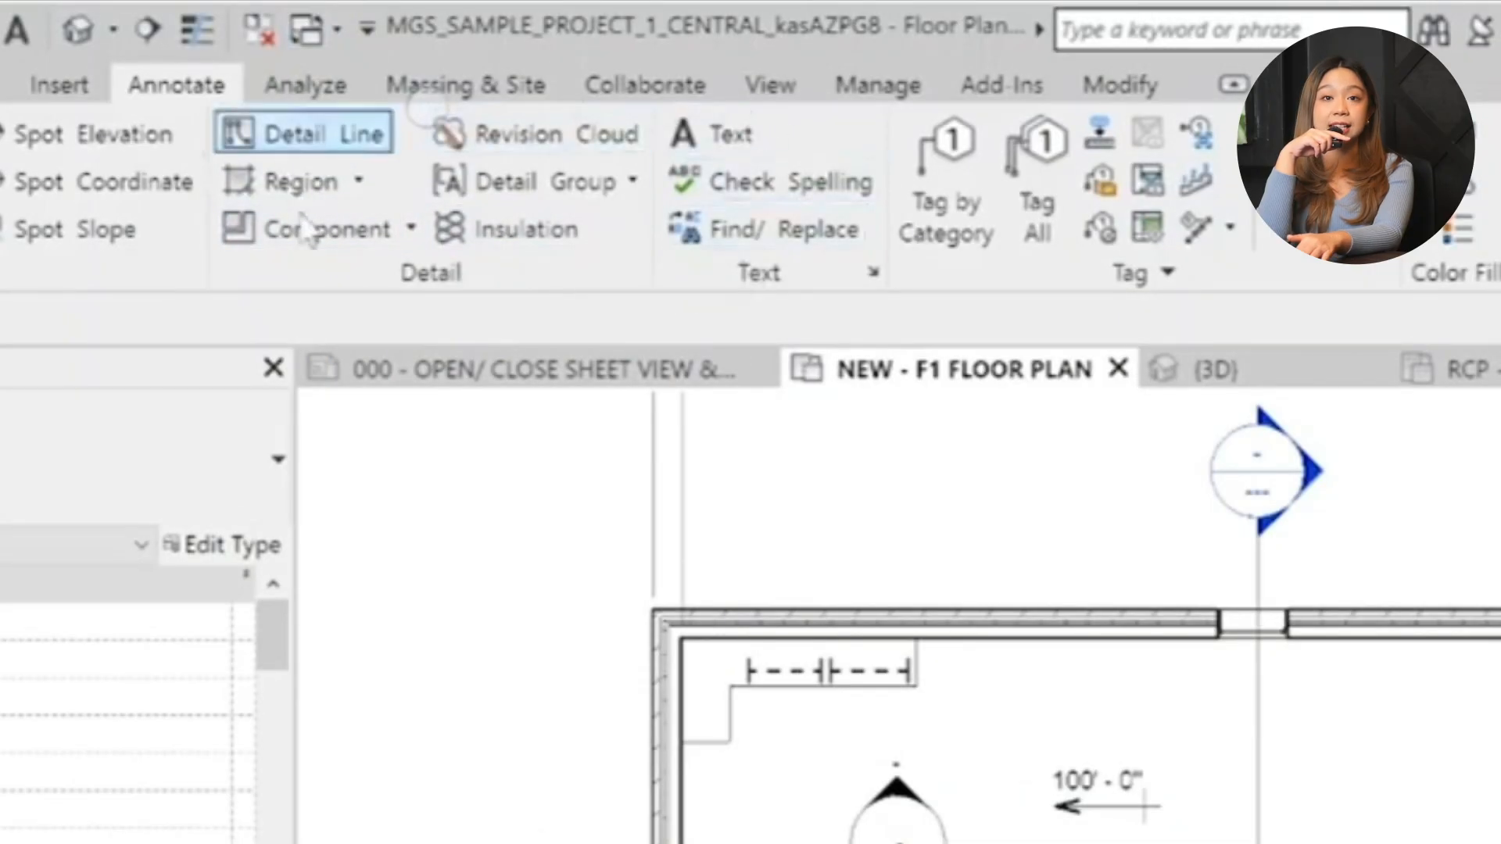
# Add a NOTE 1 text note above the top wall with a two-segment leader into the living room
pyautogui.click(727, 134)
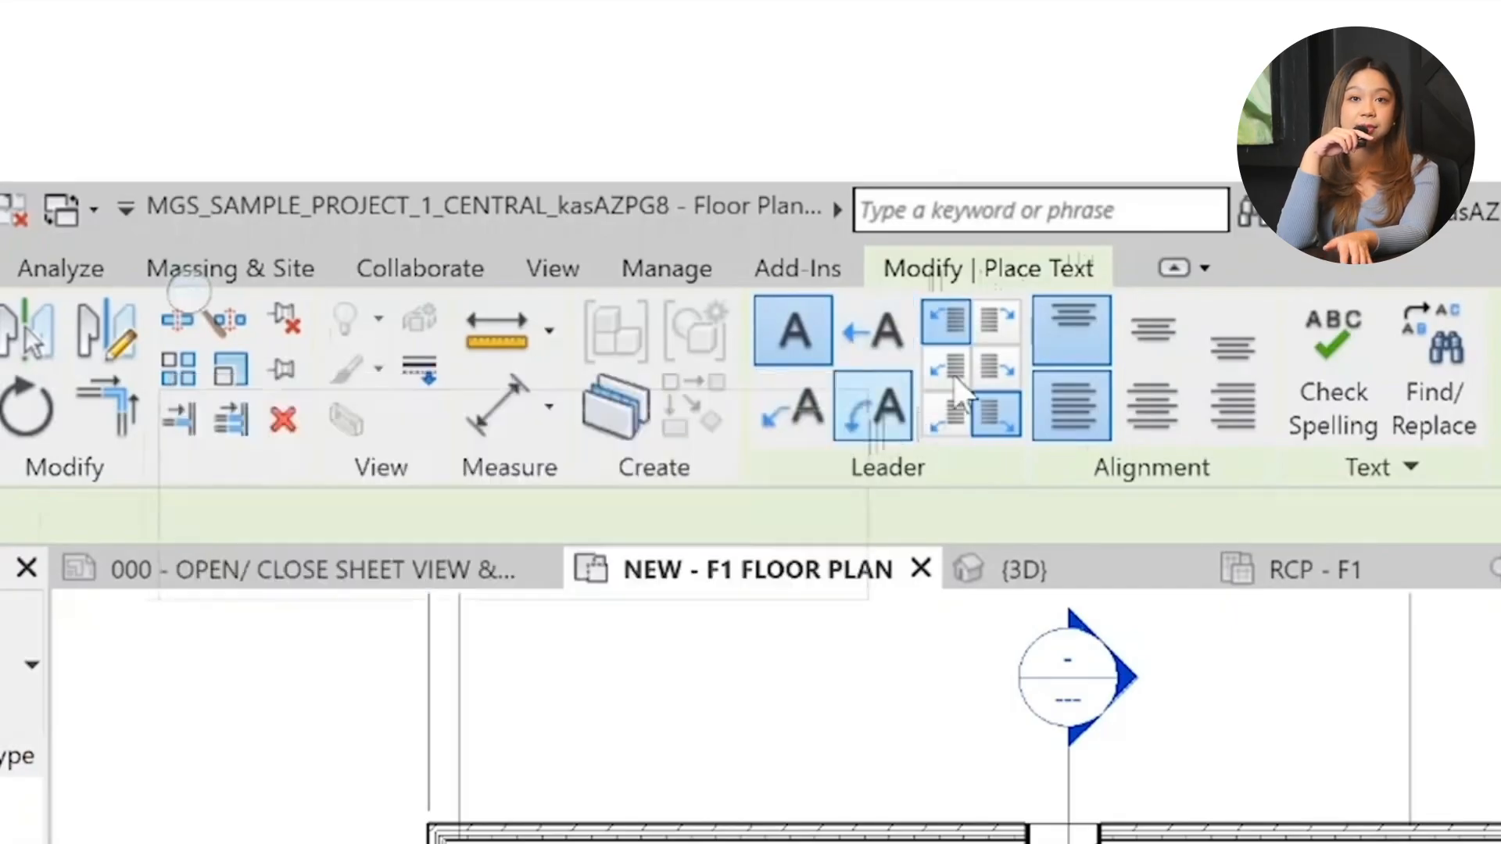
pyautogui.click(784, 415)
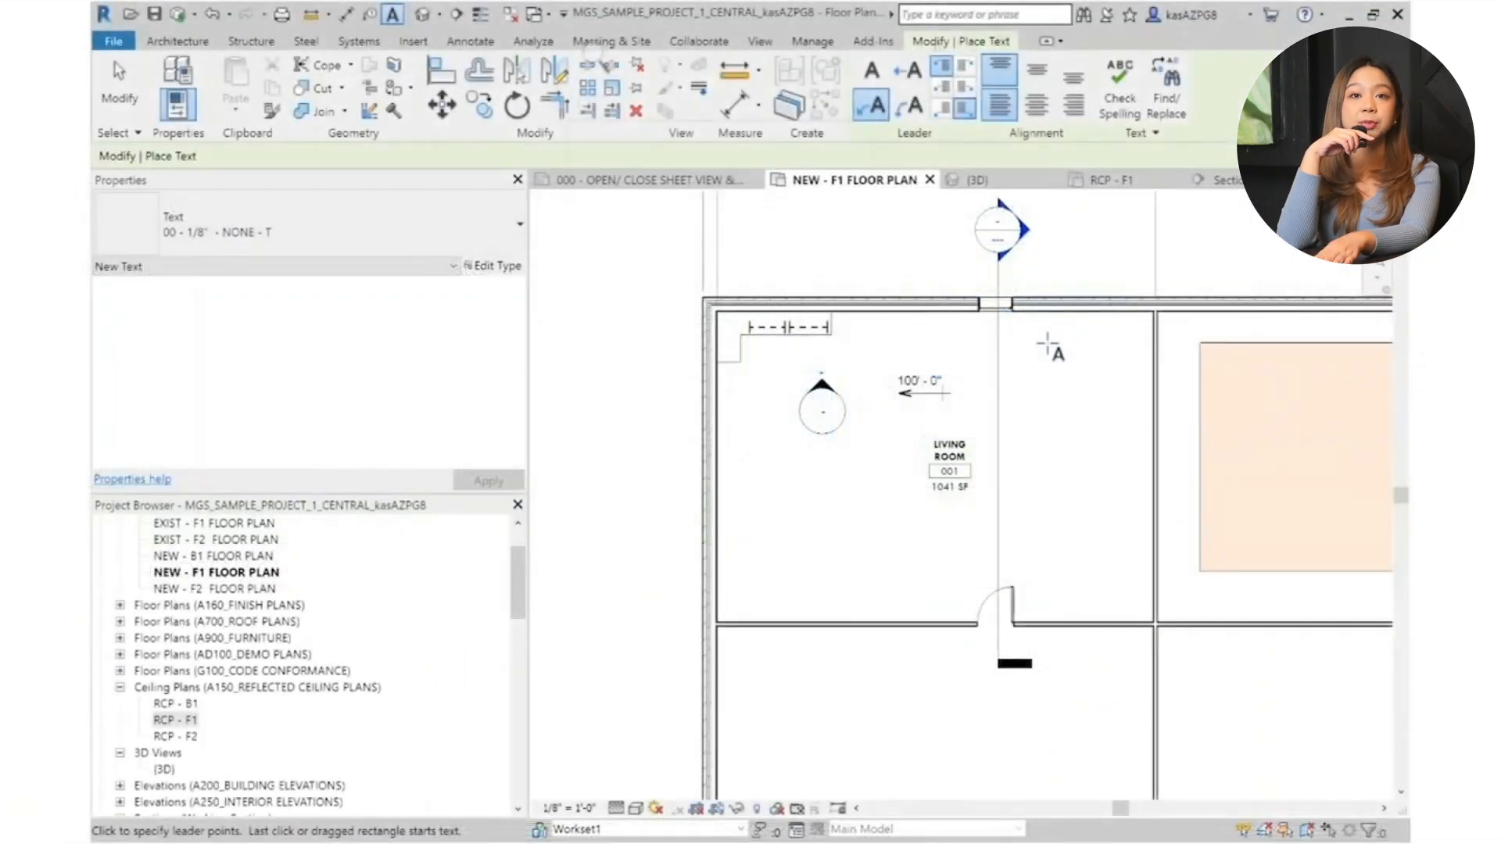
pyautogui.click(1062, 345)
pyautogui.click(1114, 280)
pyautogui.write('NOTE 1')
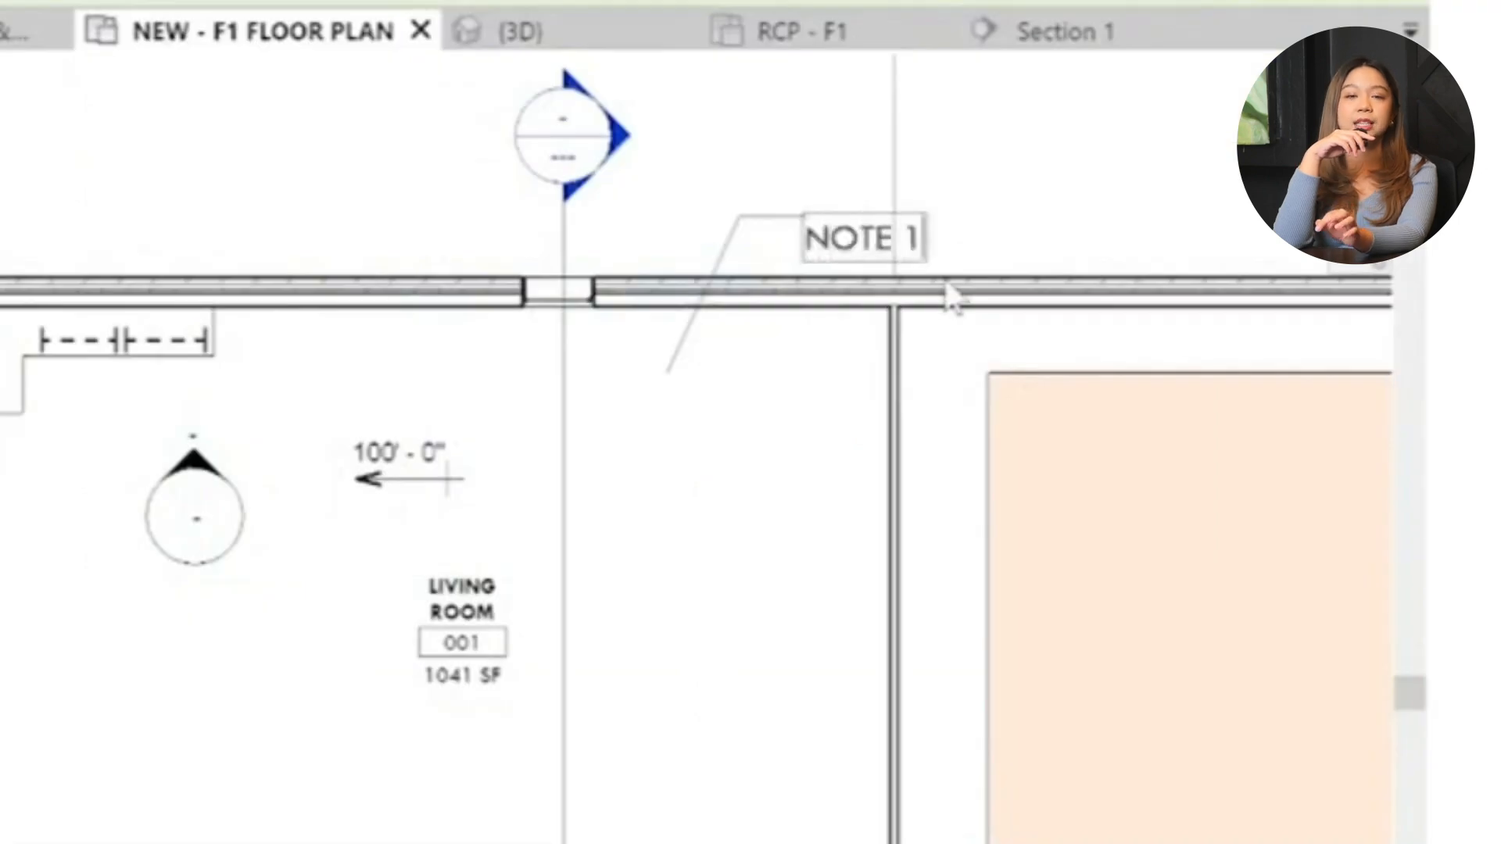
pyautogui.click(1000, 223)
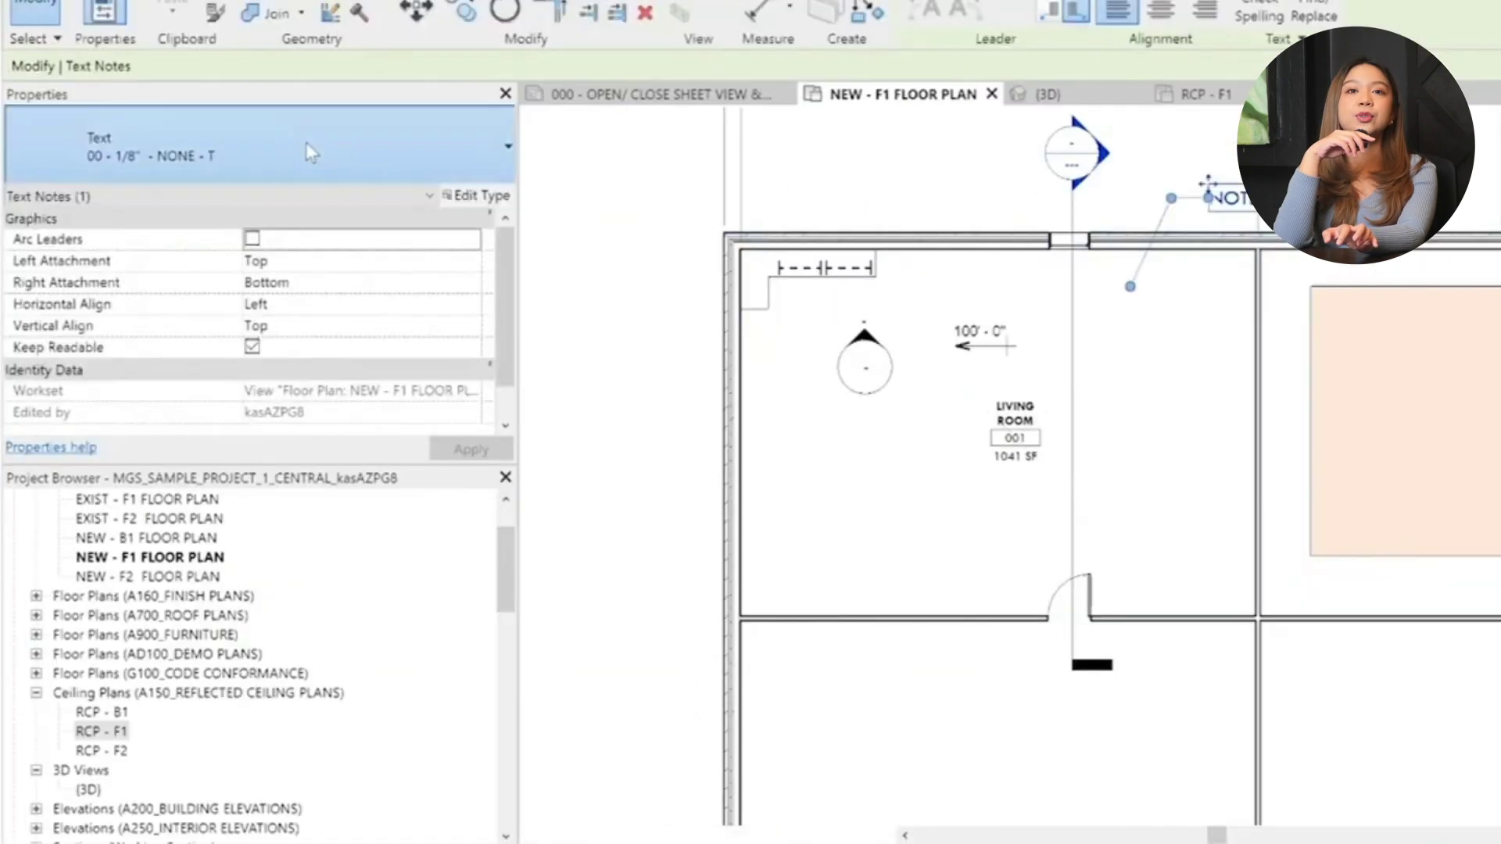
pyautogui.click(310, 151)
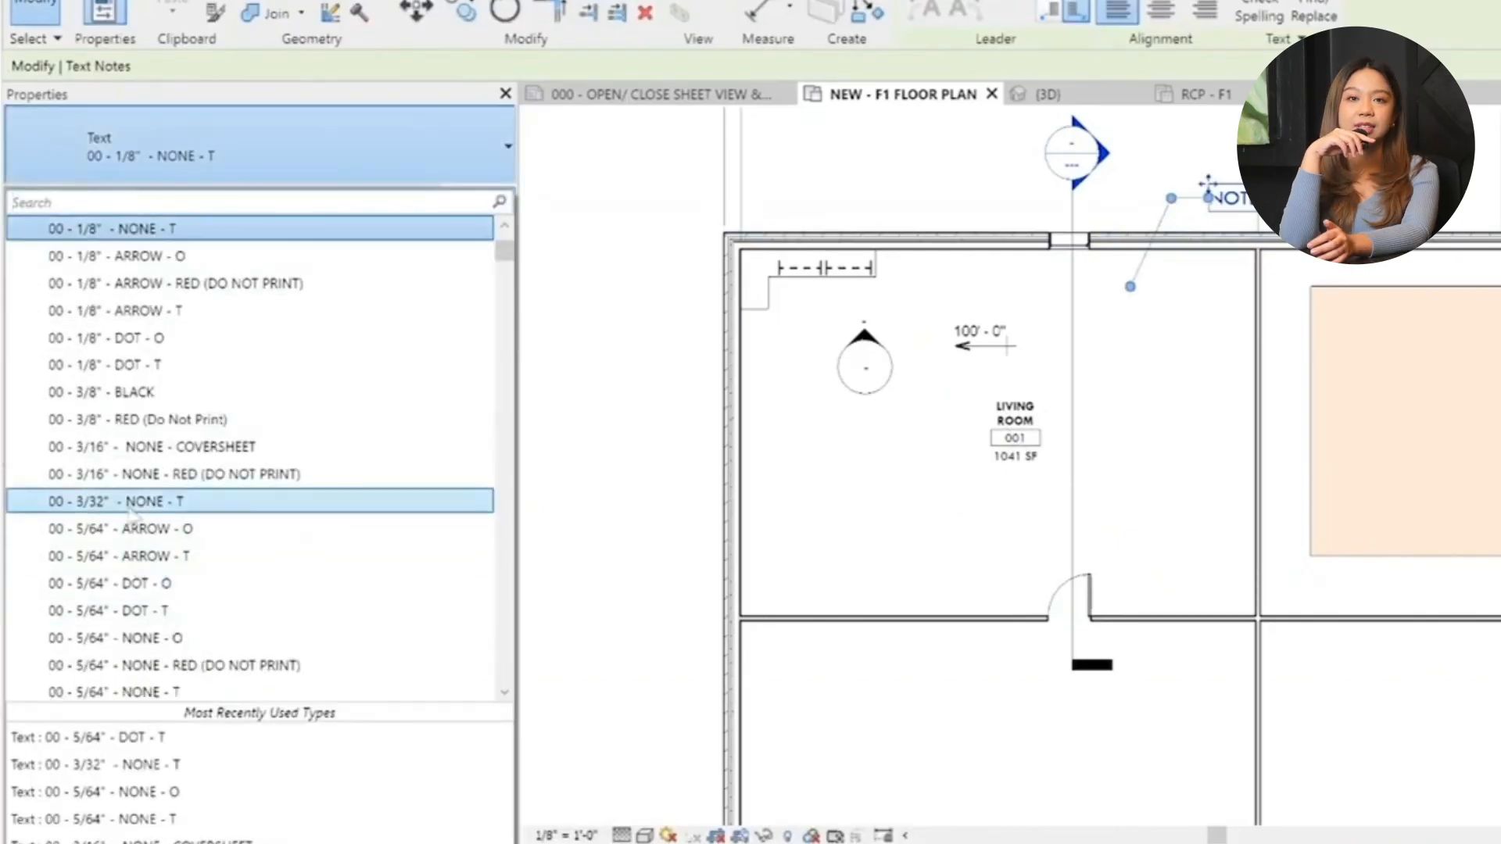
# Switch NOTE 1 to the 00 - 1/8" - DOT - T text type and nudge it slightly right
pyautogui.click(136, 366)
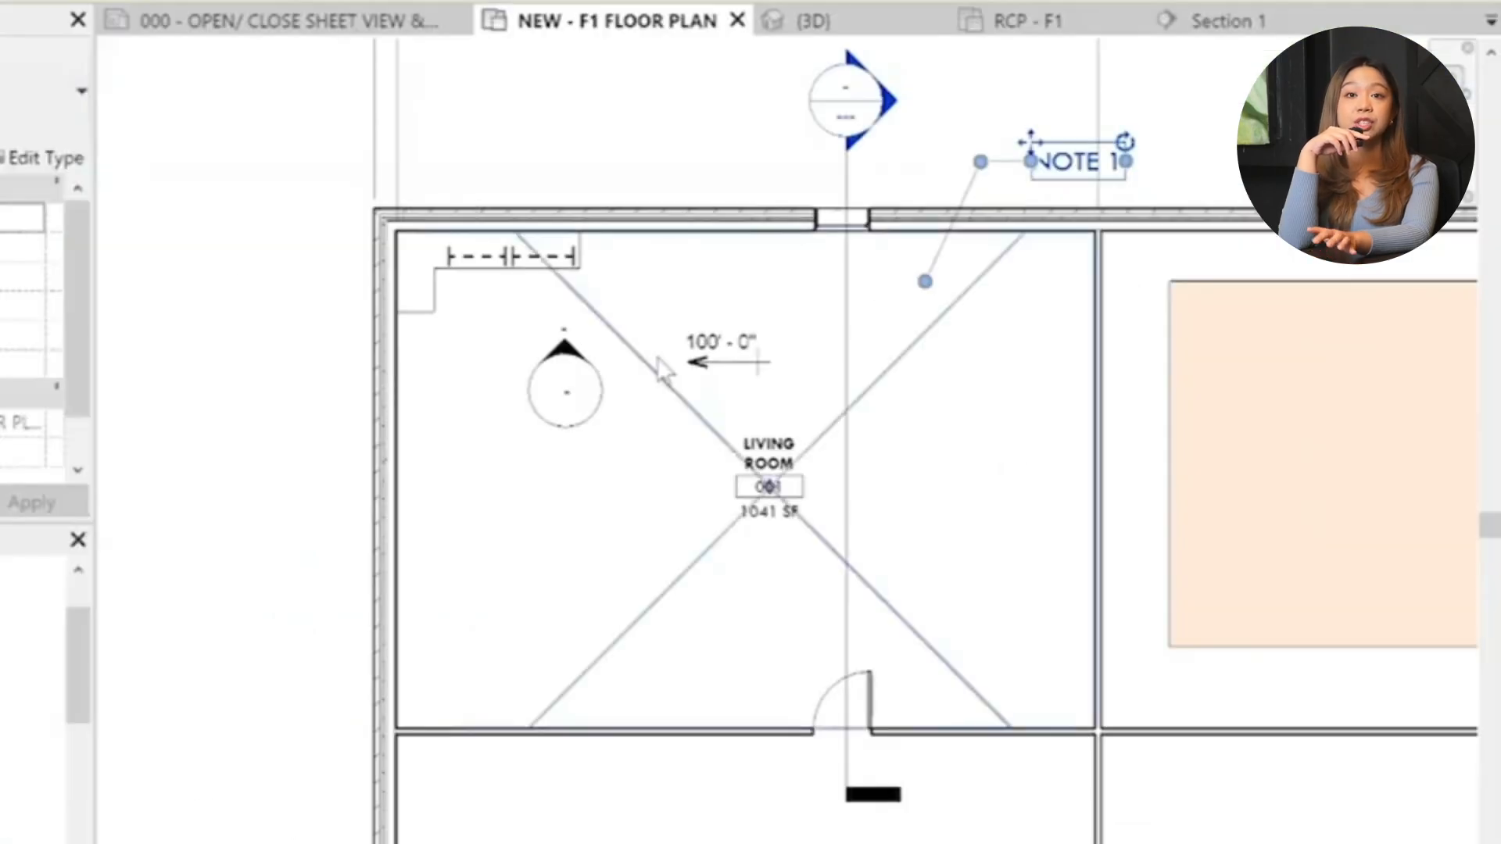
pyautogui.click(1070, 105)
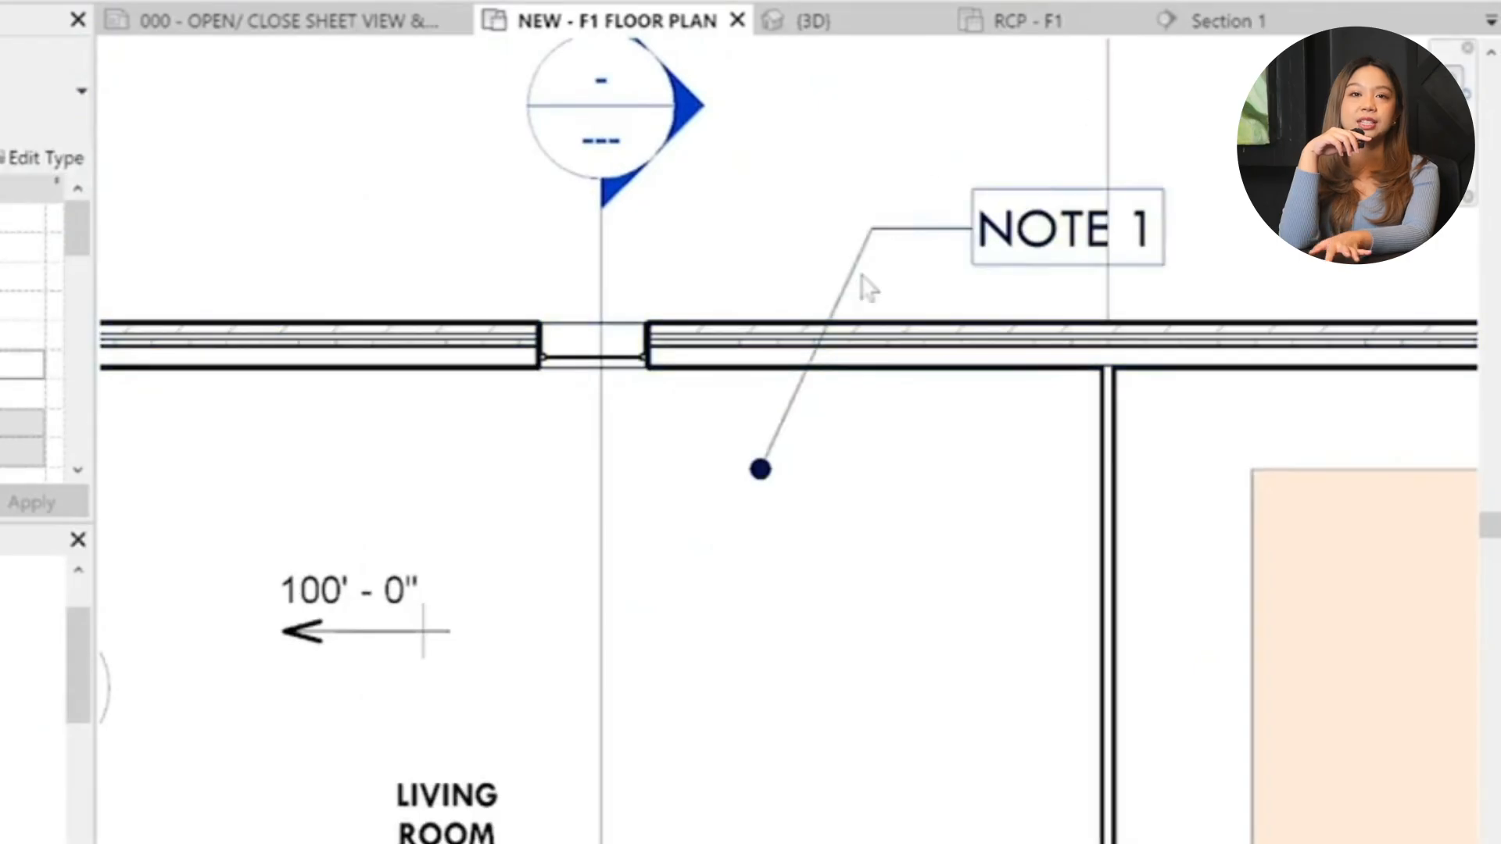
pyautogui.scroll(-3, 868, 287)
pyautogui.scroll(3, 1040, 171)
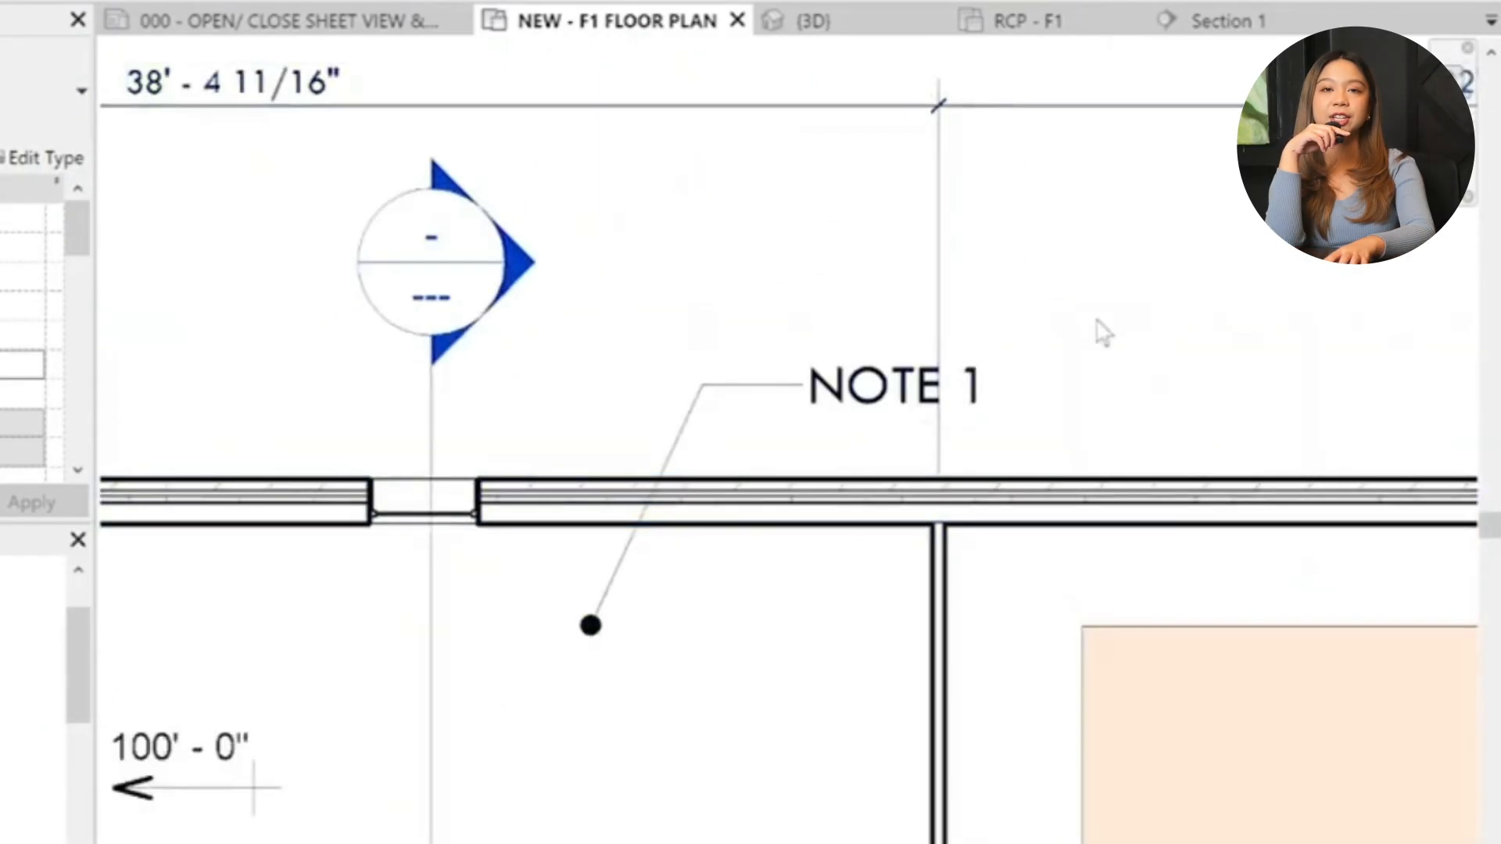
pyautogui.click(869, 393)
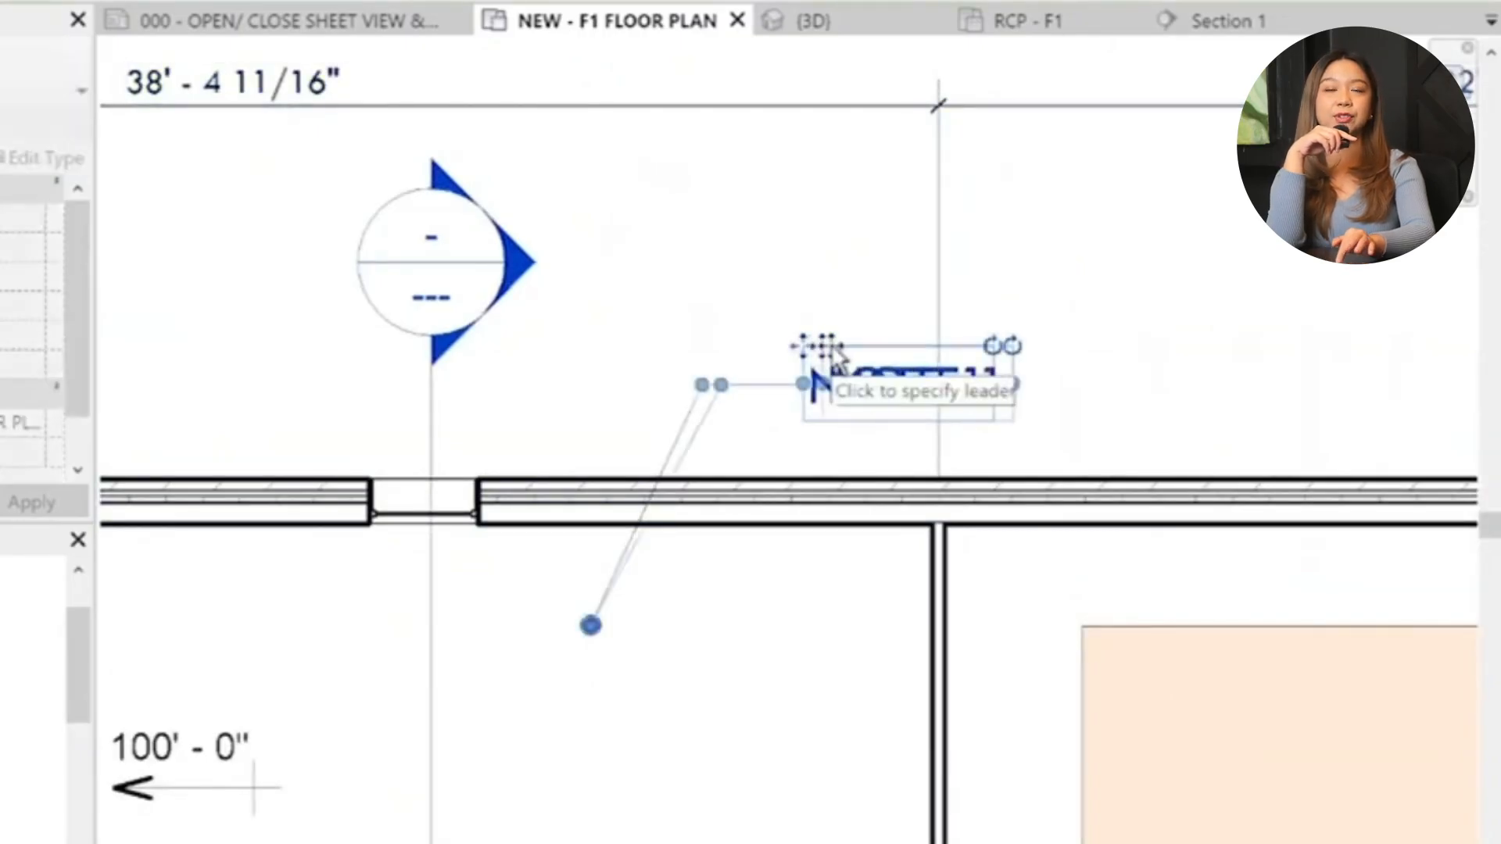
pyautogui.moveTo(815, 350); pyautogui.dragTo(839, 351)
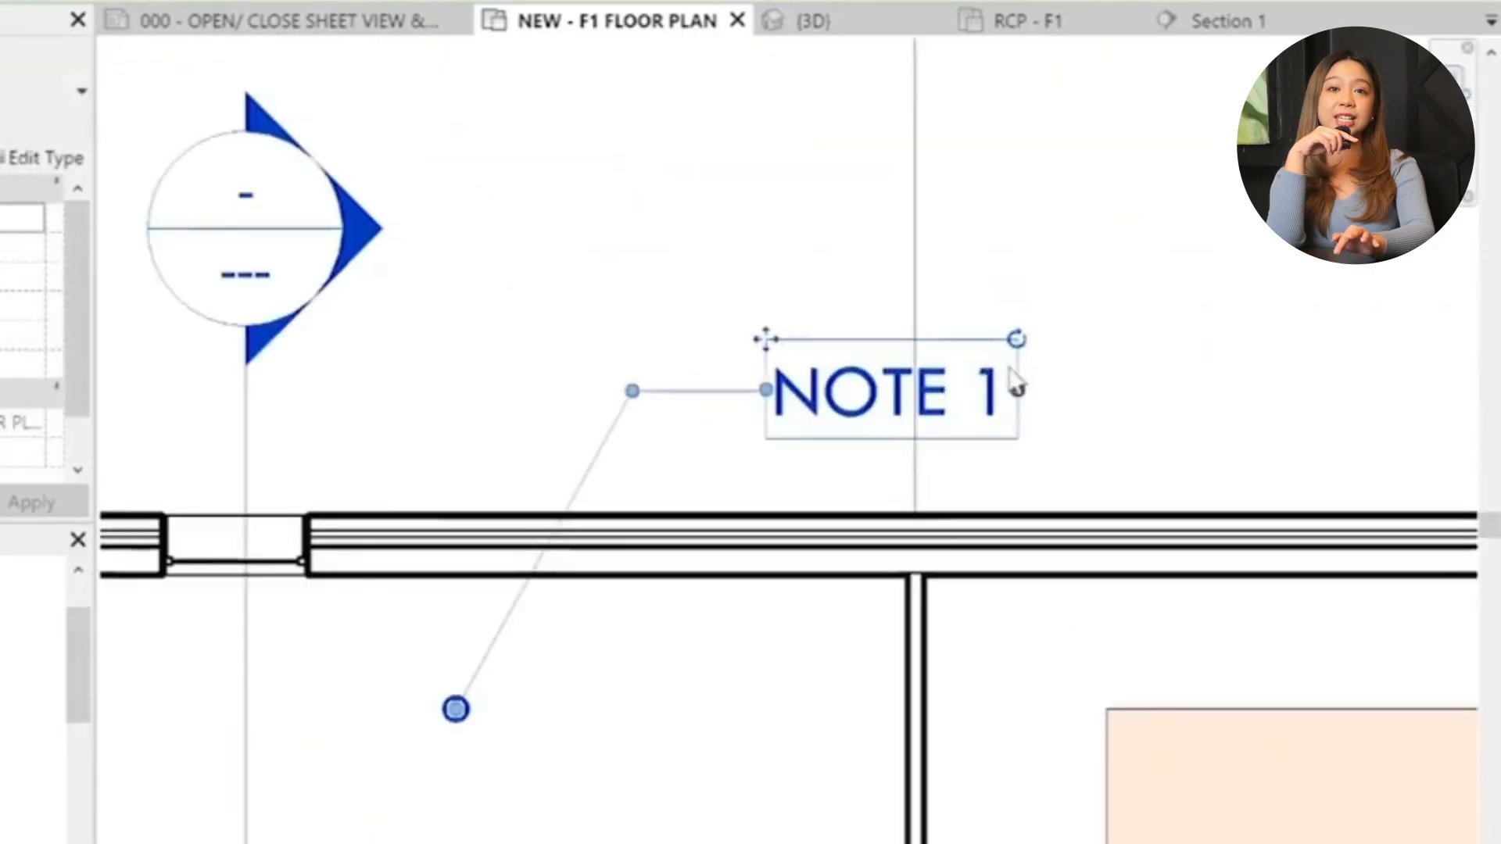
pyautogui.scroll(2, 751, 353)
pyautogui.click(718, 245)
pyautogui.scroll(-2, 874, 469)
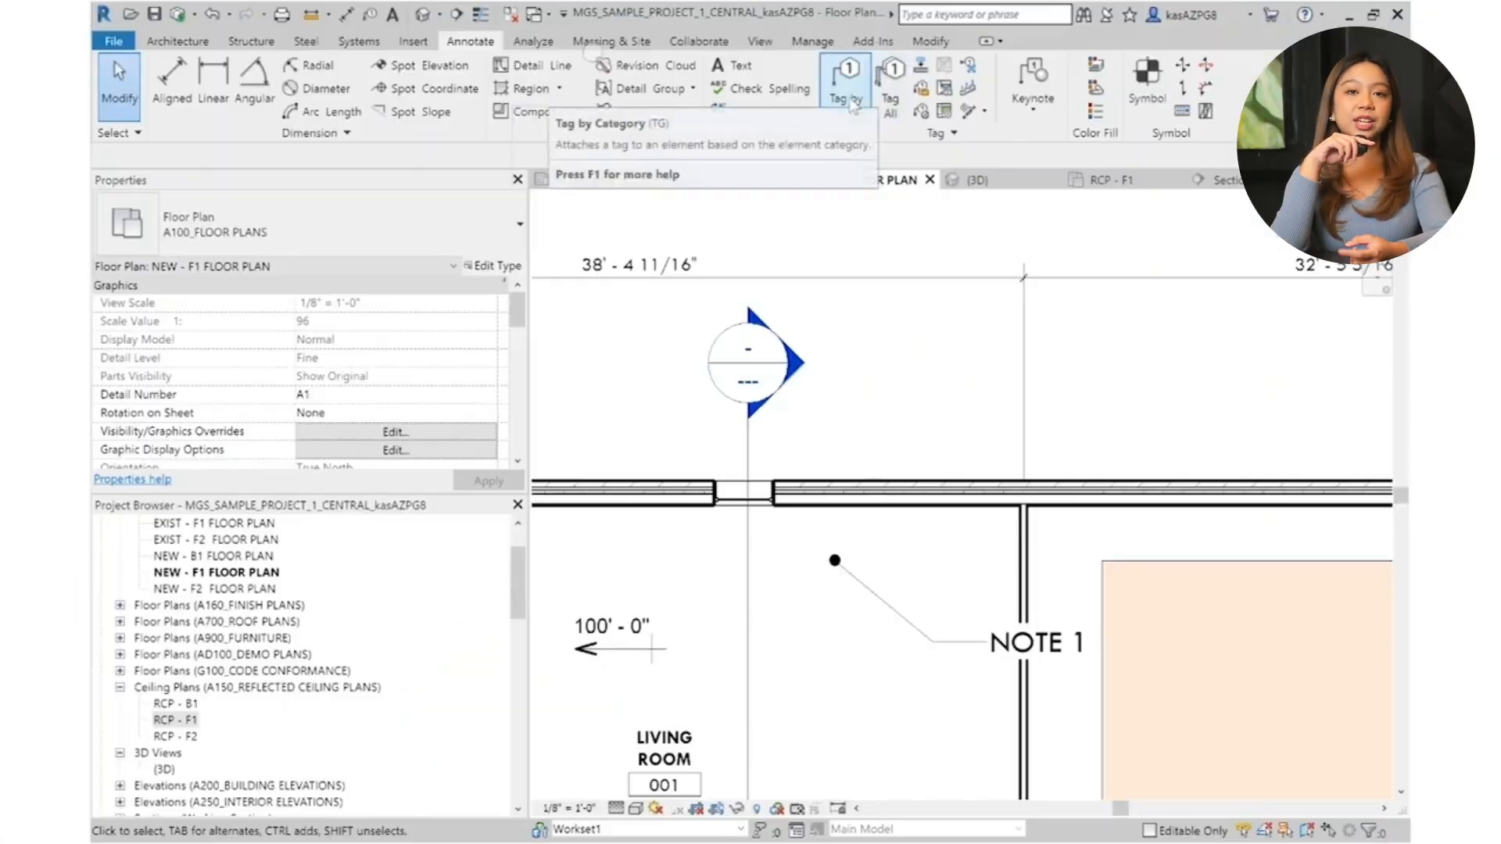
# Tag the living room's top wall by category and commit an edited tag value
pyautogui.click(698, 199)
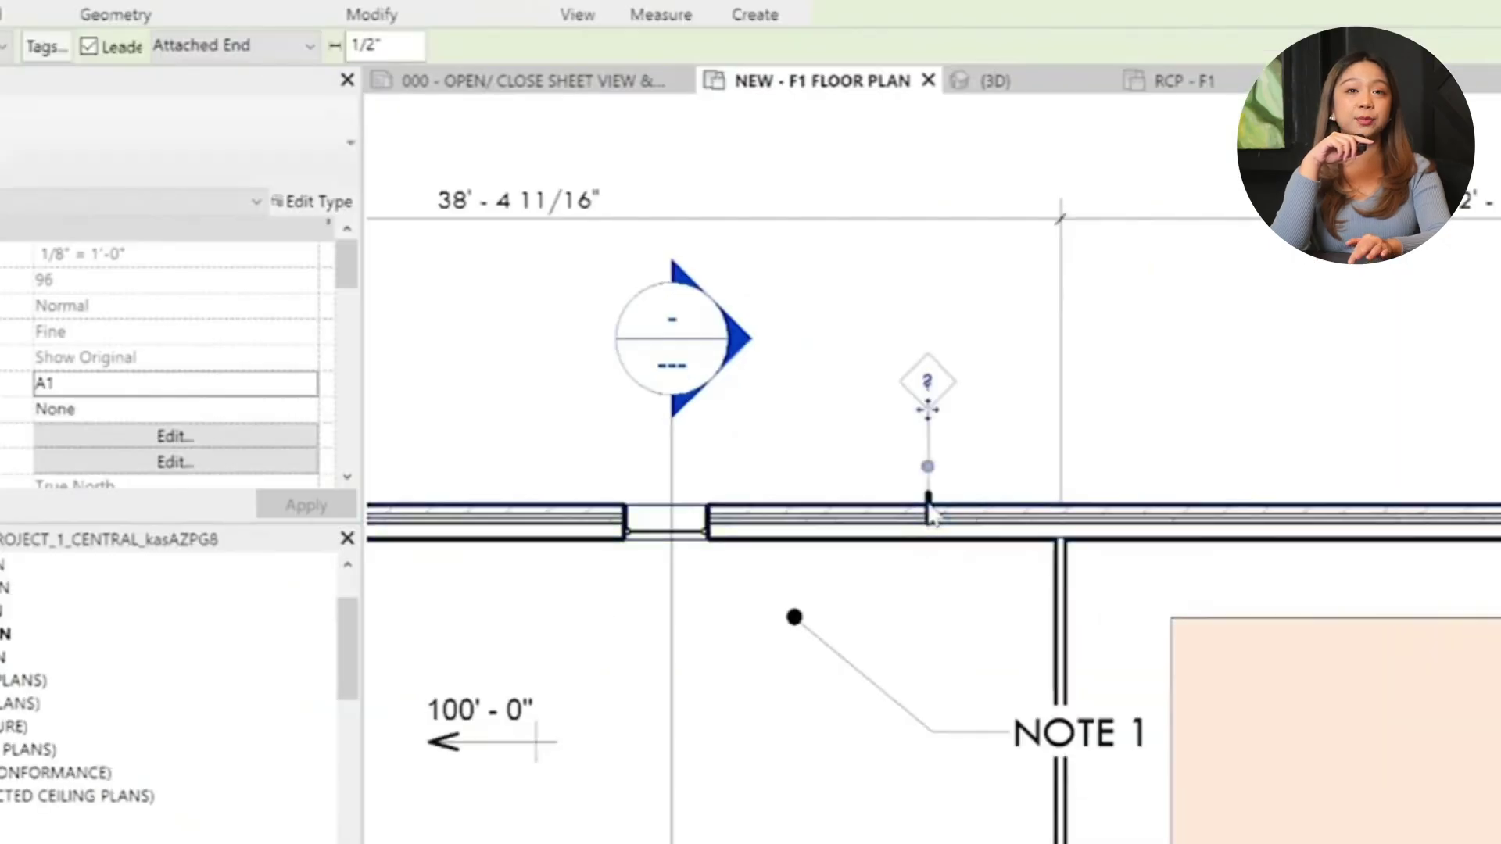
pyautogui.click(931, 493)
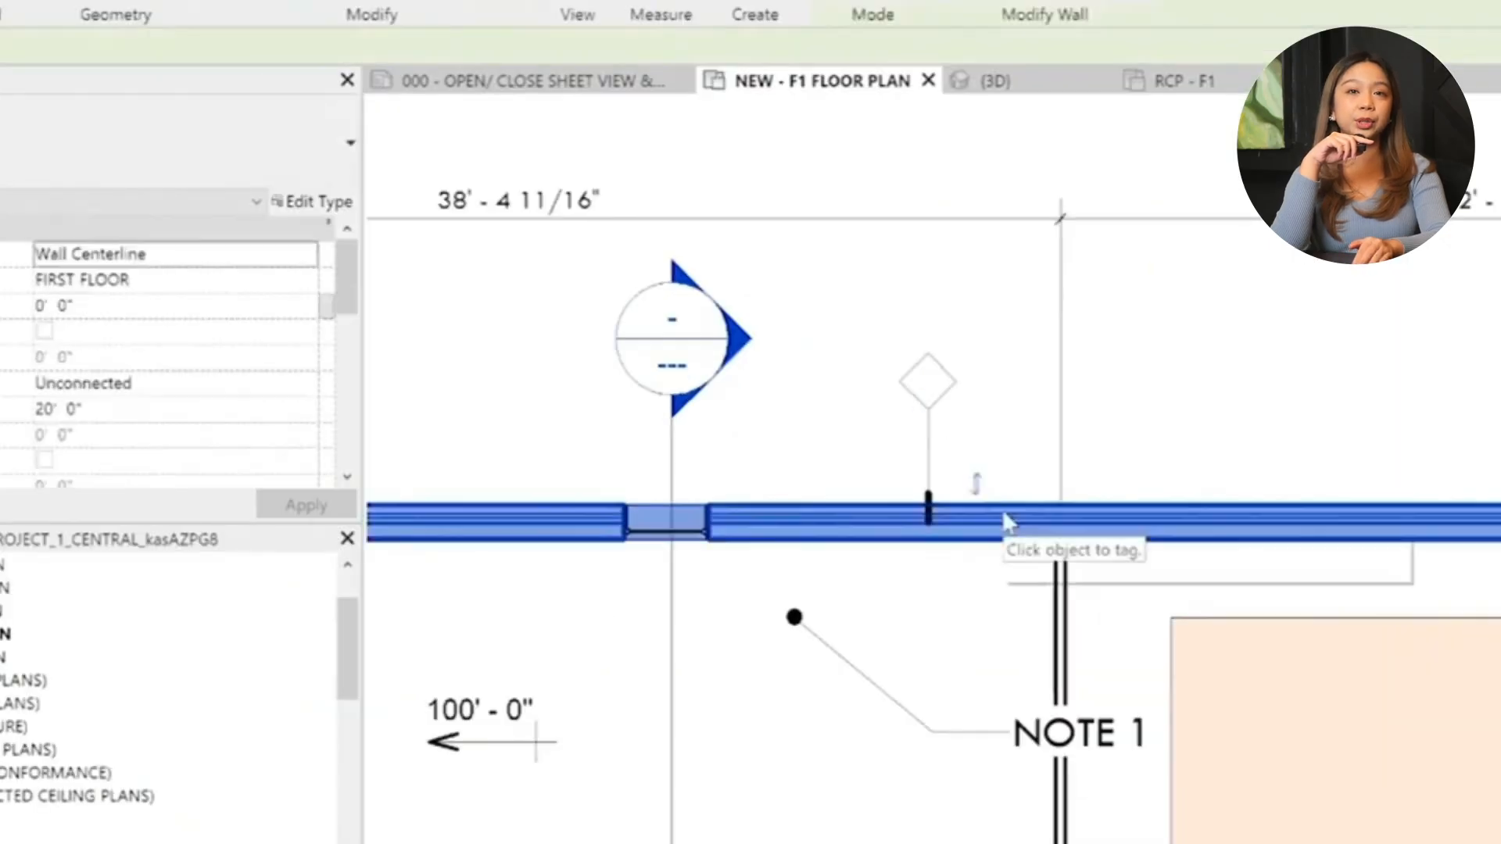
pyautogui.click(931, 393)
pyautogui.write('1')
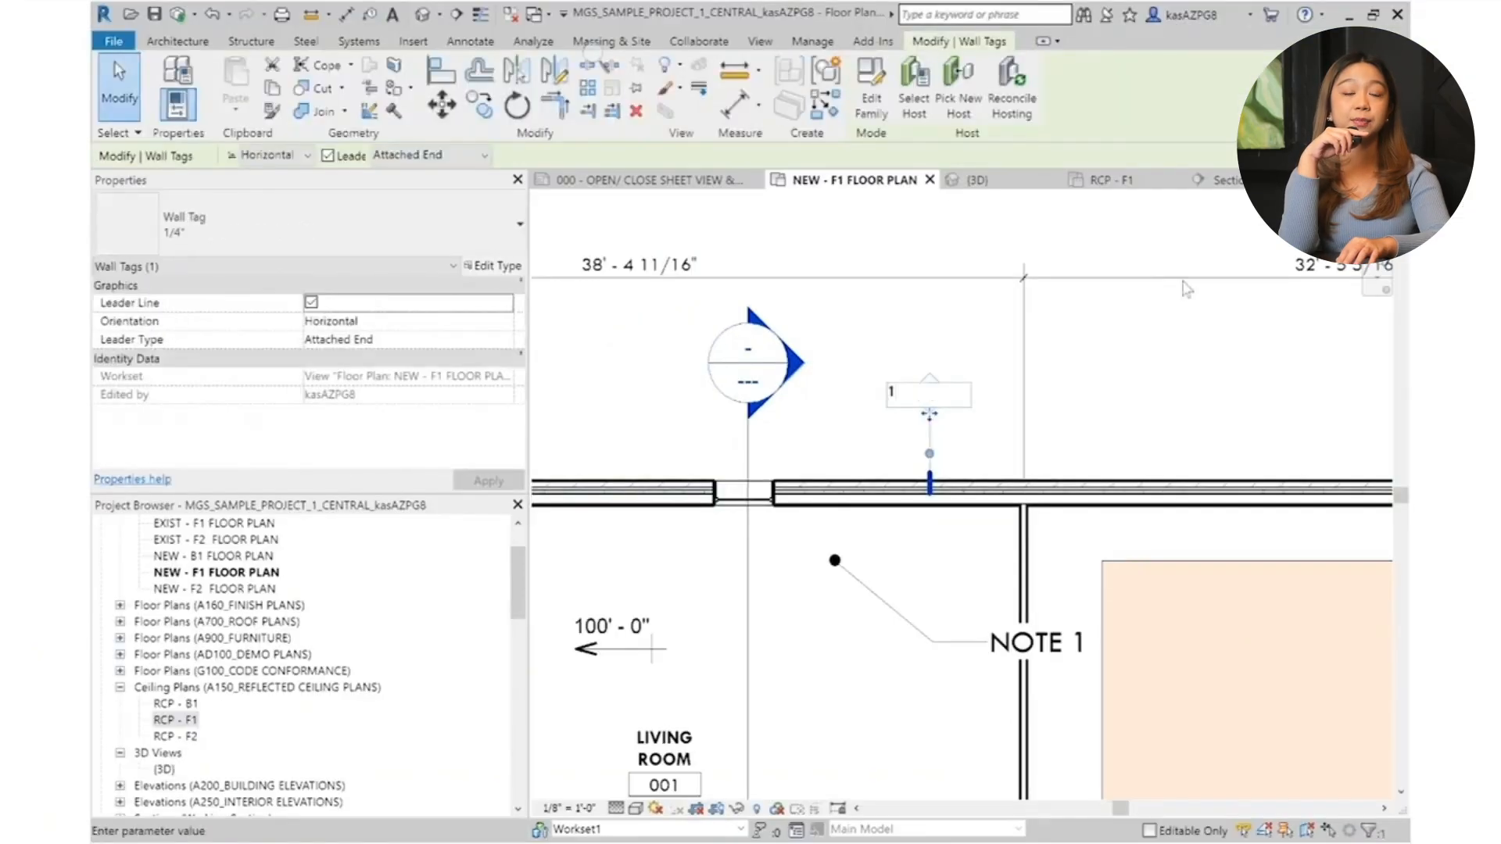
pyautogui.press('Return')
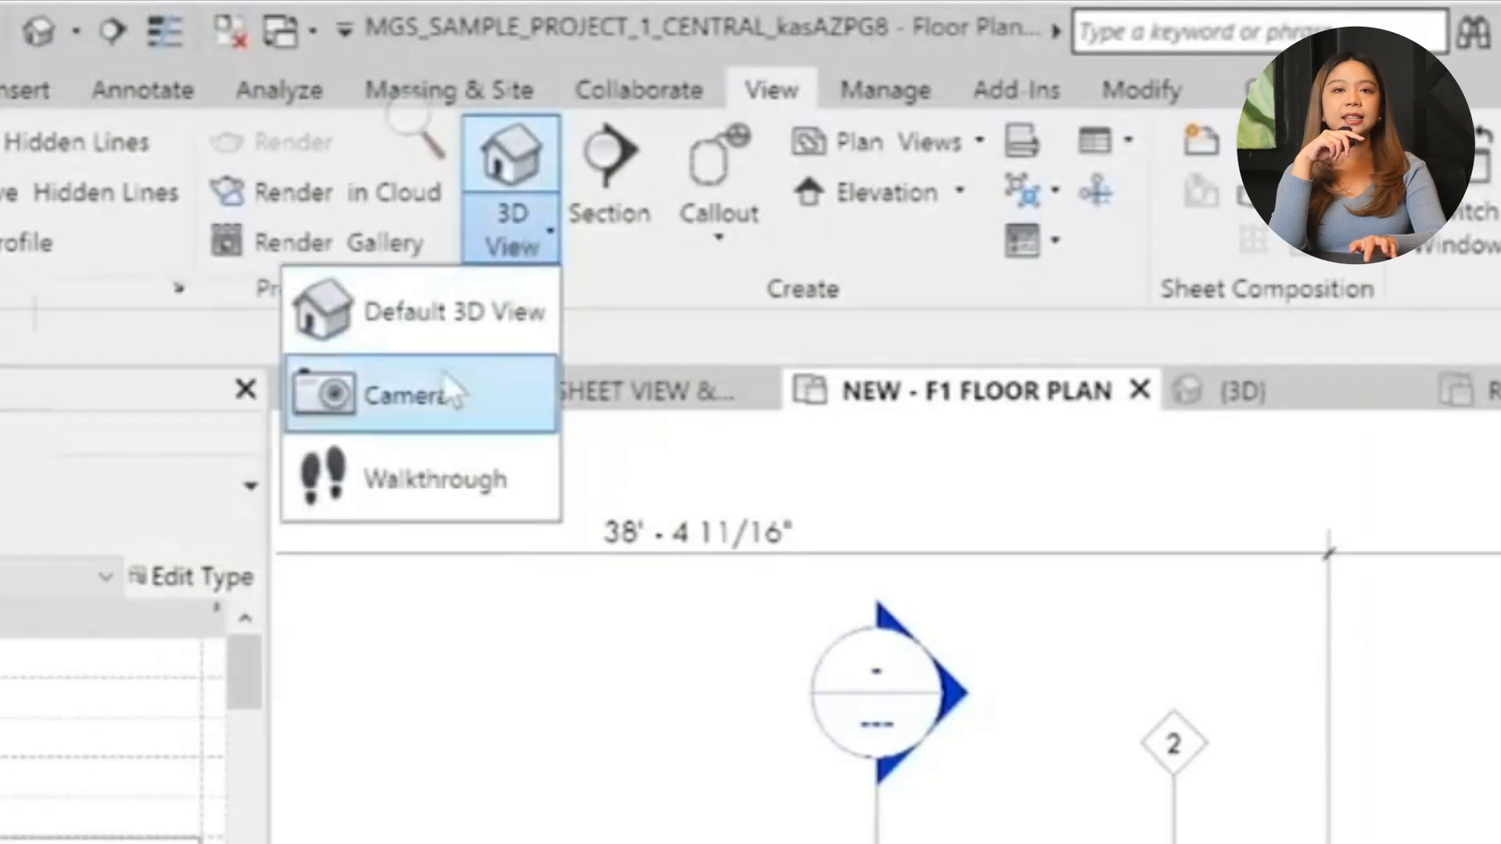
# Place a perspective camera from the living room's lower right aimed toward its upper left
pyautogui.click(419, 388)
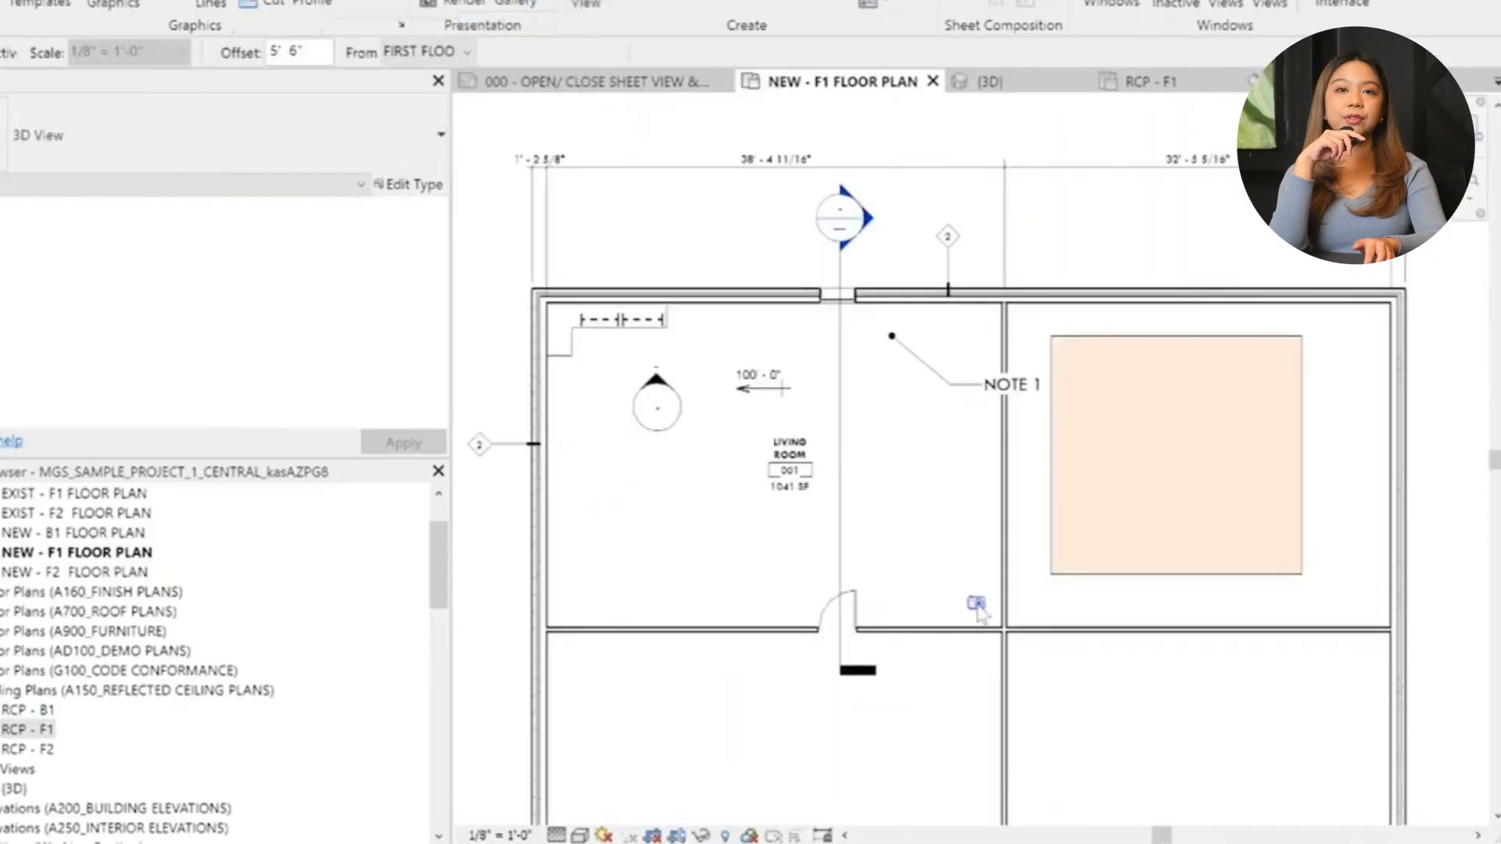
pyautogui.click(985, 616)
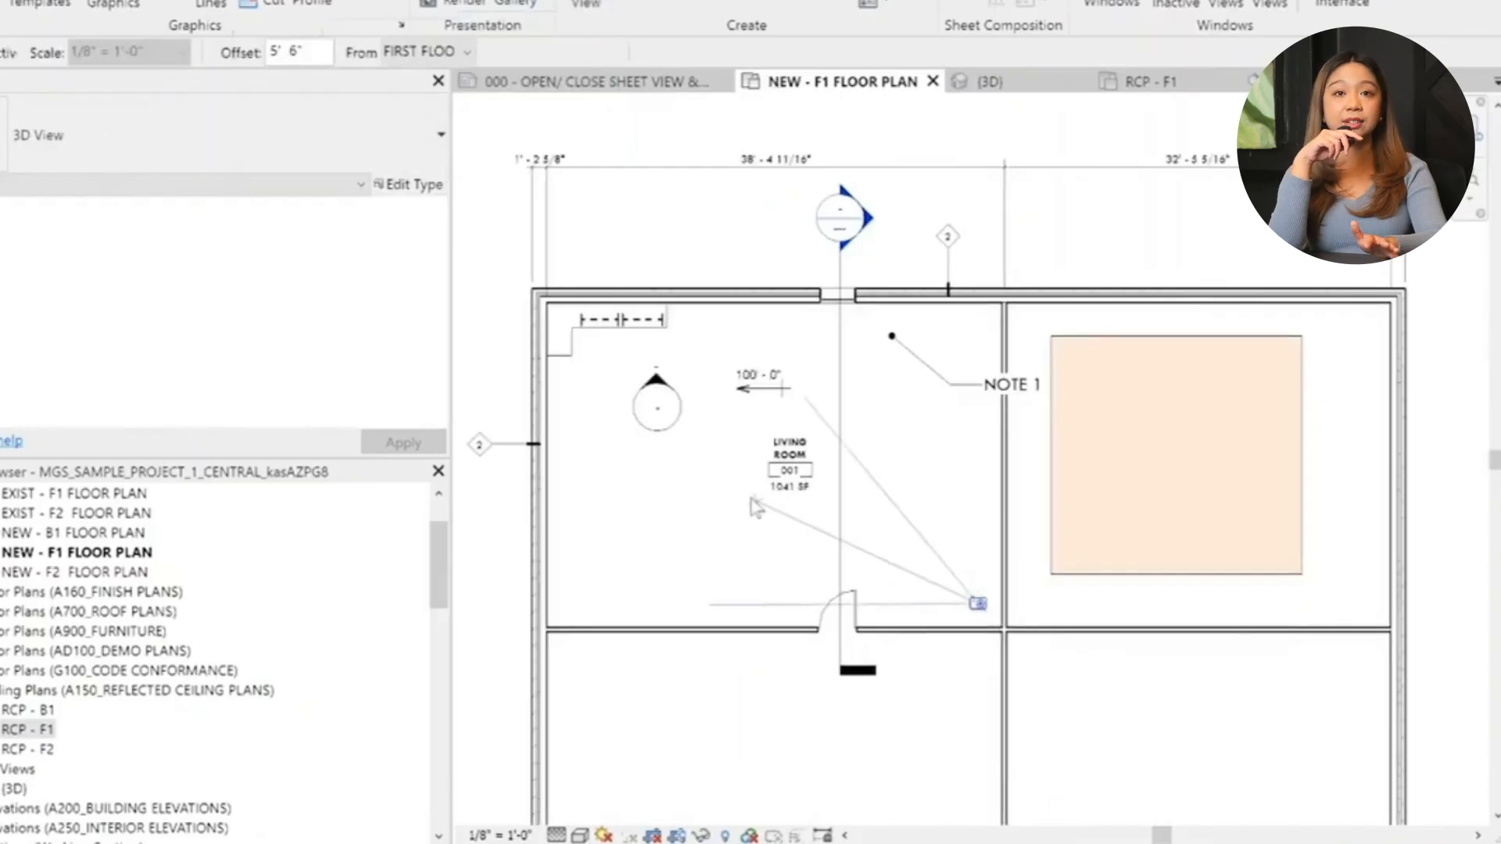
pyautogui.click(663, 423)
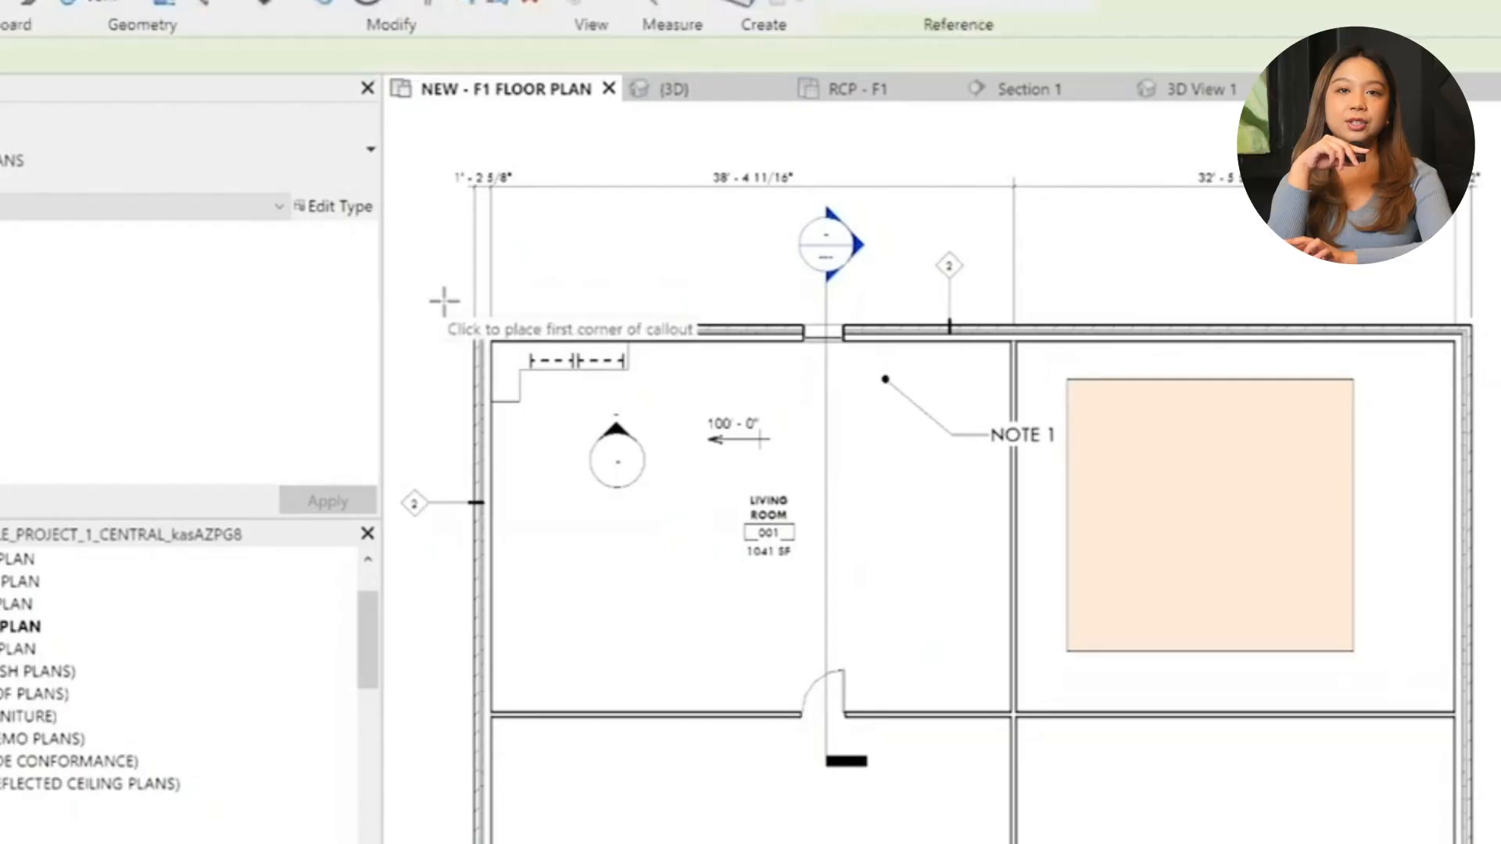
# Draw a callout box around the living room's top-left corner
pyautogui.click(452, 307)
pyautogui.click(664, 418)
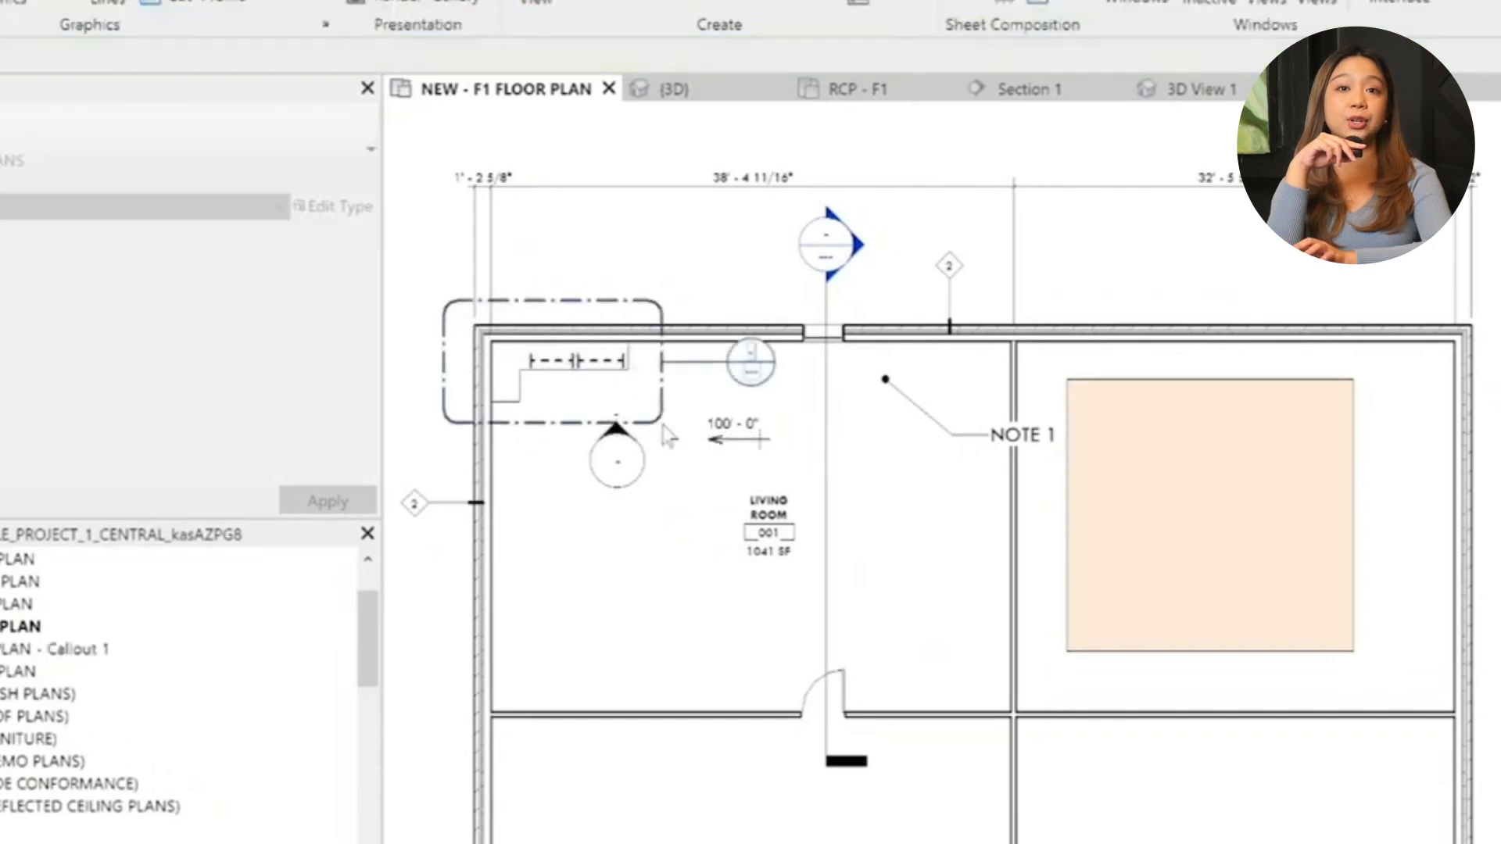
pyautogui.click(678, 381)
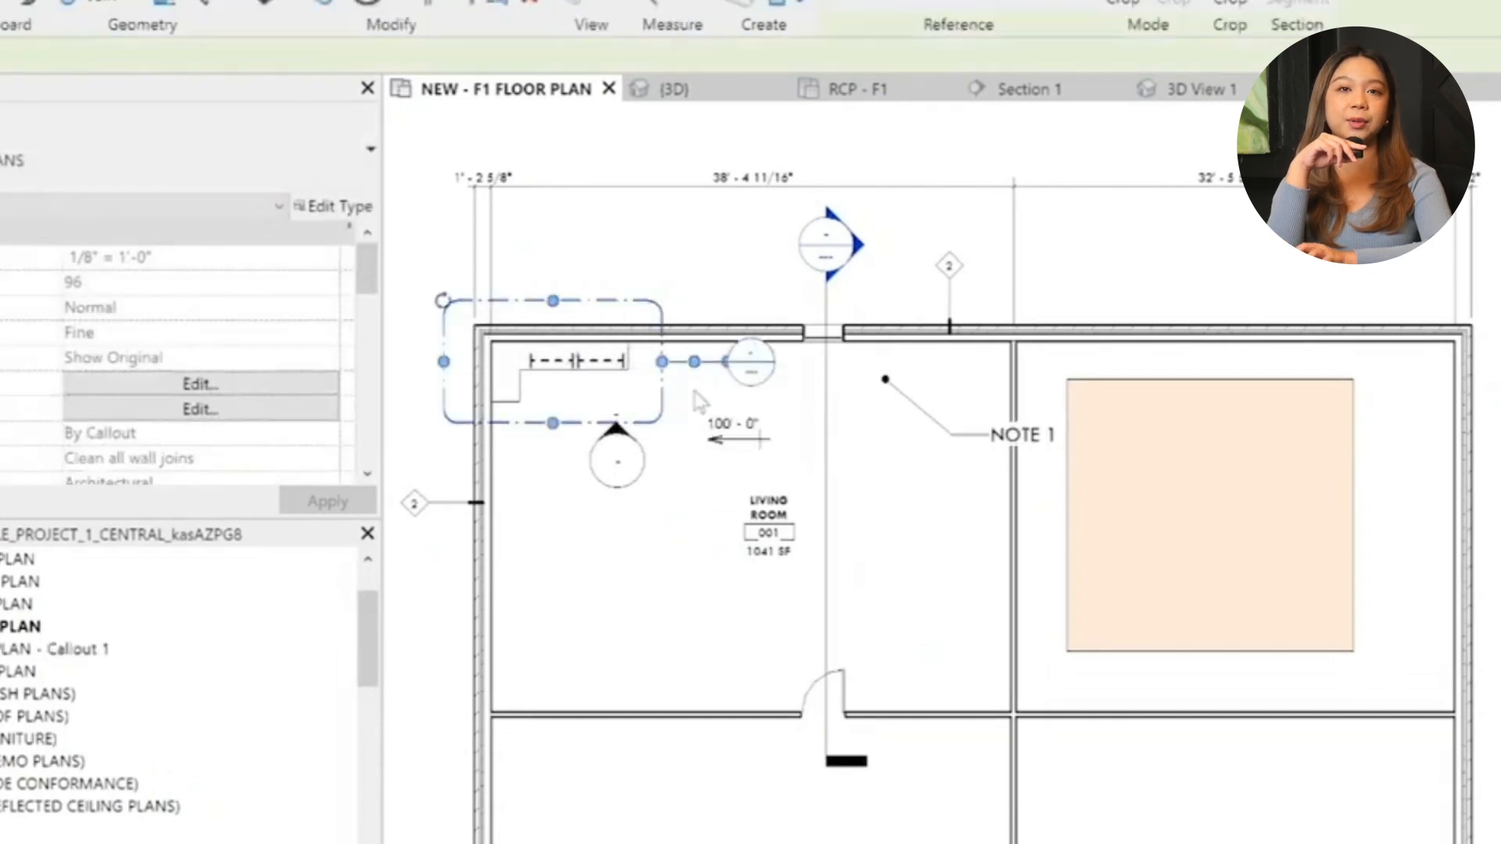
pyautogui.click(699, 249)
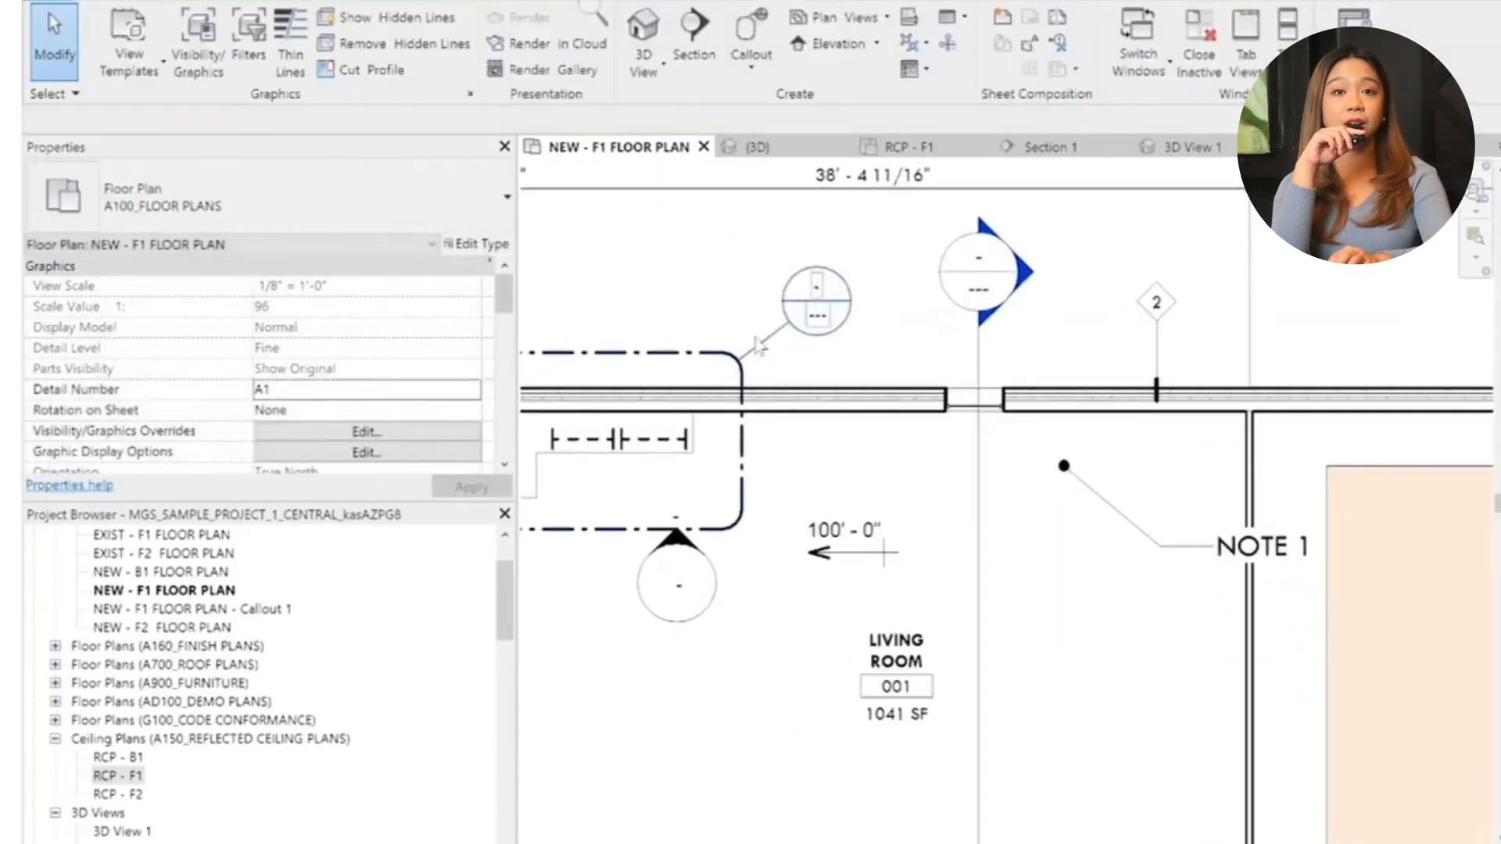
# Open the callout's detail view and rename it PLAN DETAIL 1, then return to the F1 plan
pyautogui.doubleClick(821, 319)
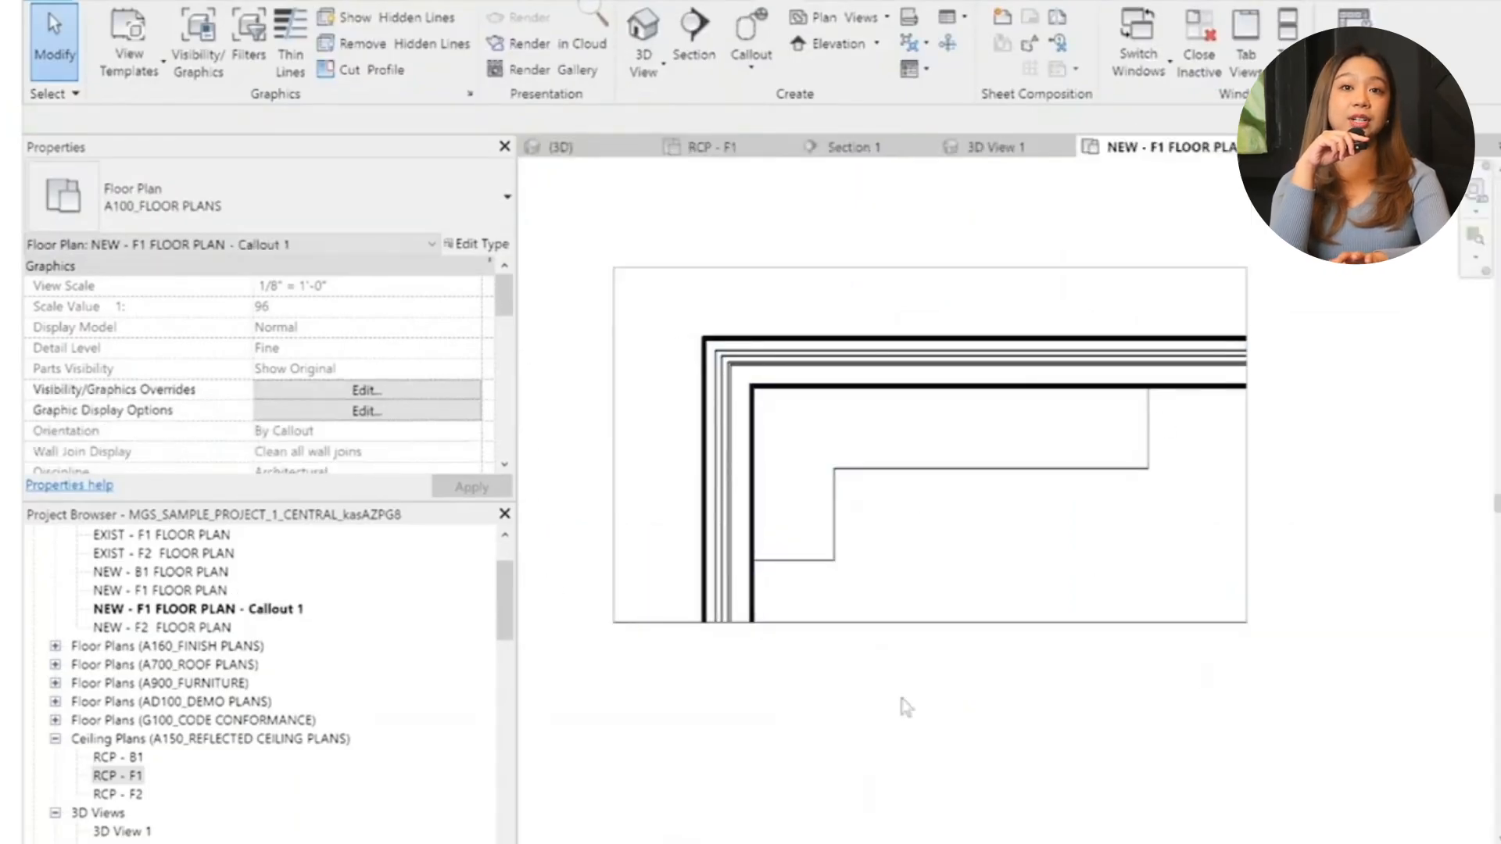
pyautogui.click(938, 645)
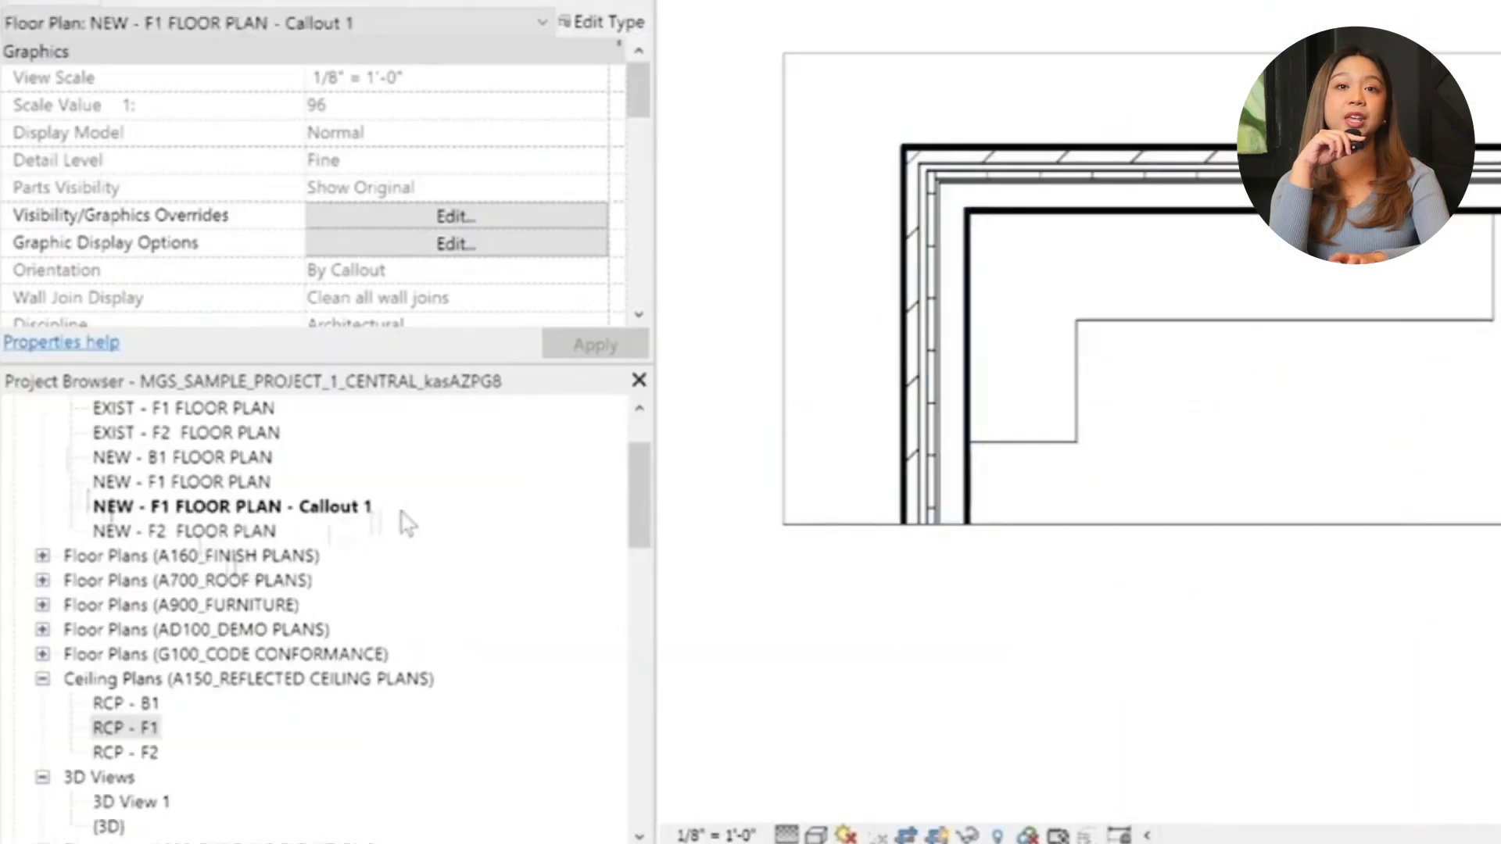
pyautogui.click(353, 507)
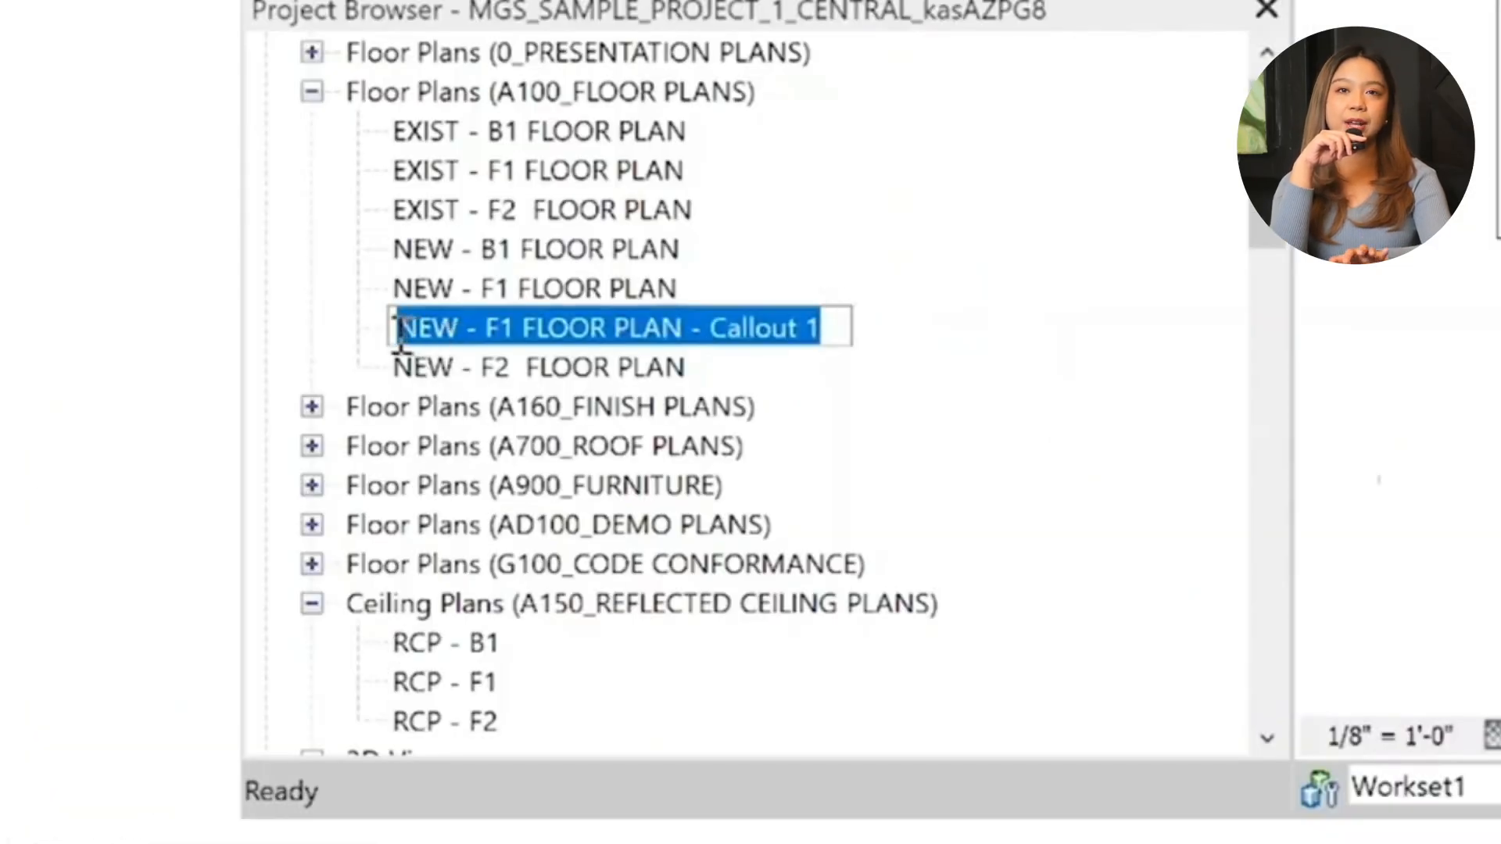
pyautogui.write('PLAN DETAIL')
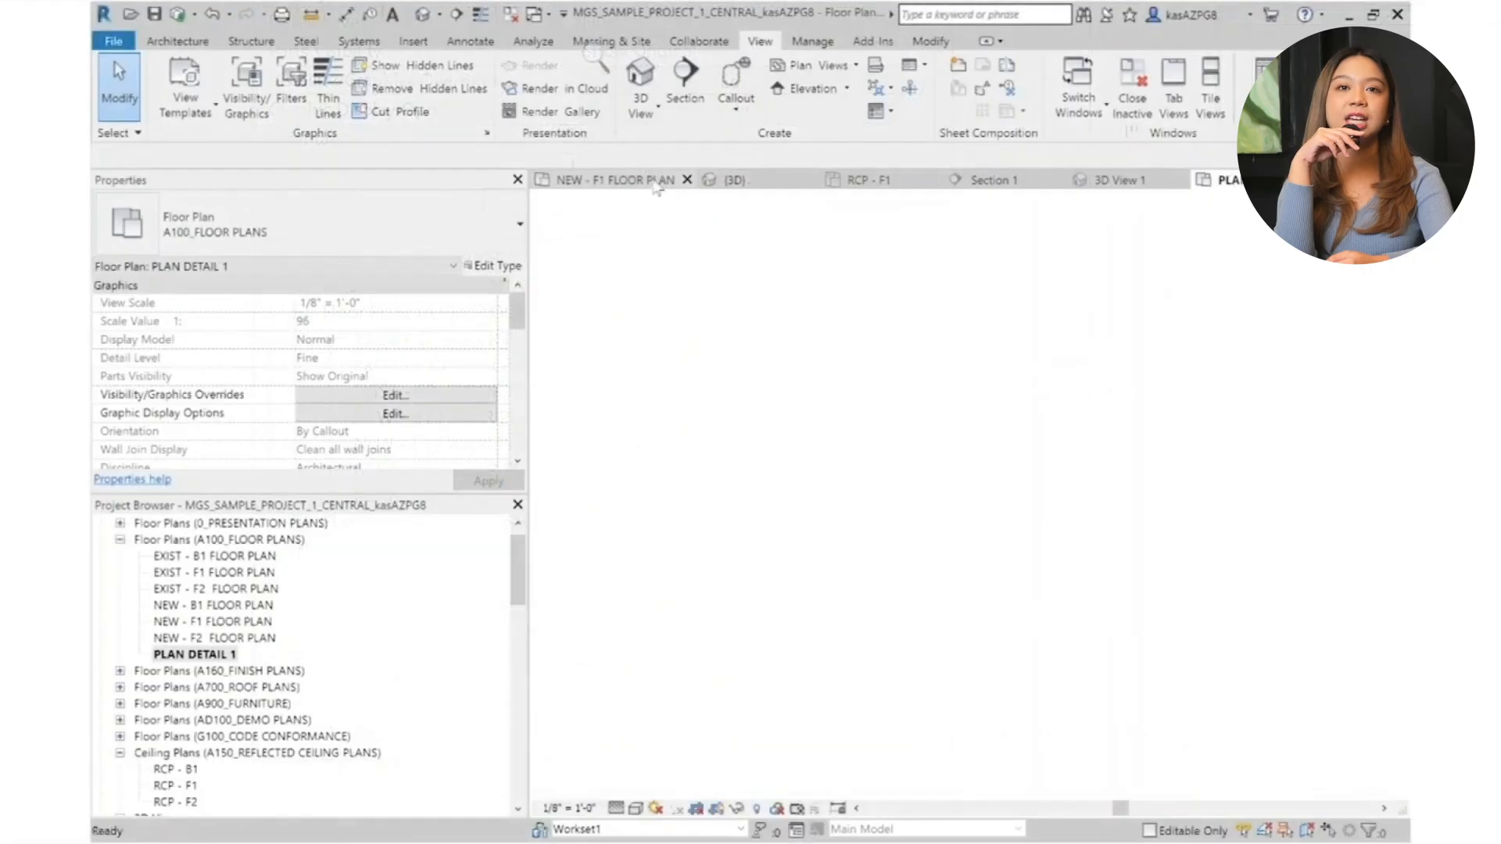
pyautogui.hotkey('ctrl', 'Tab')
pyautogui.scroll(-1, 1037, 497)
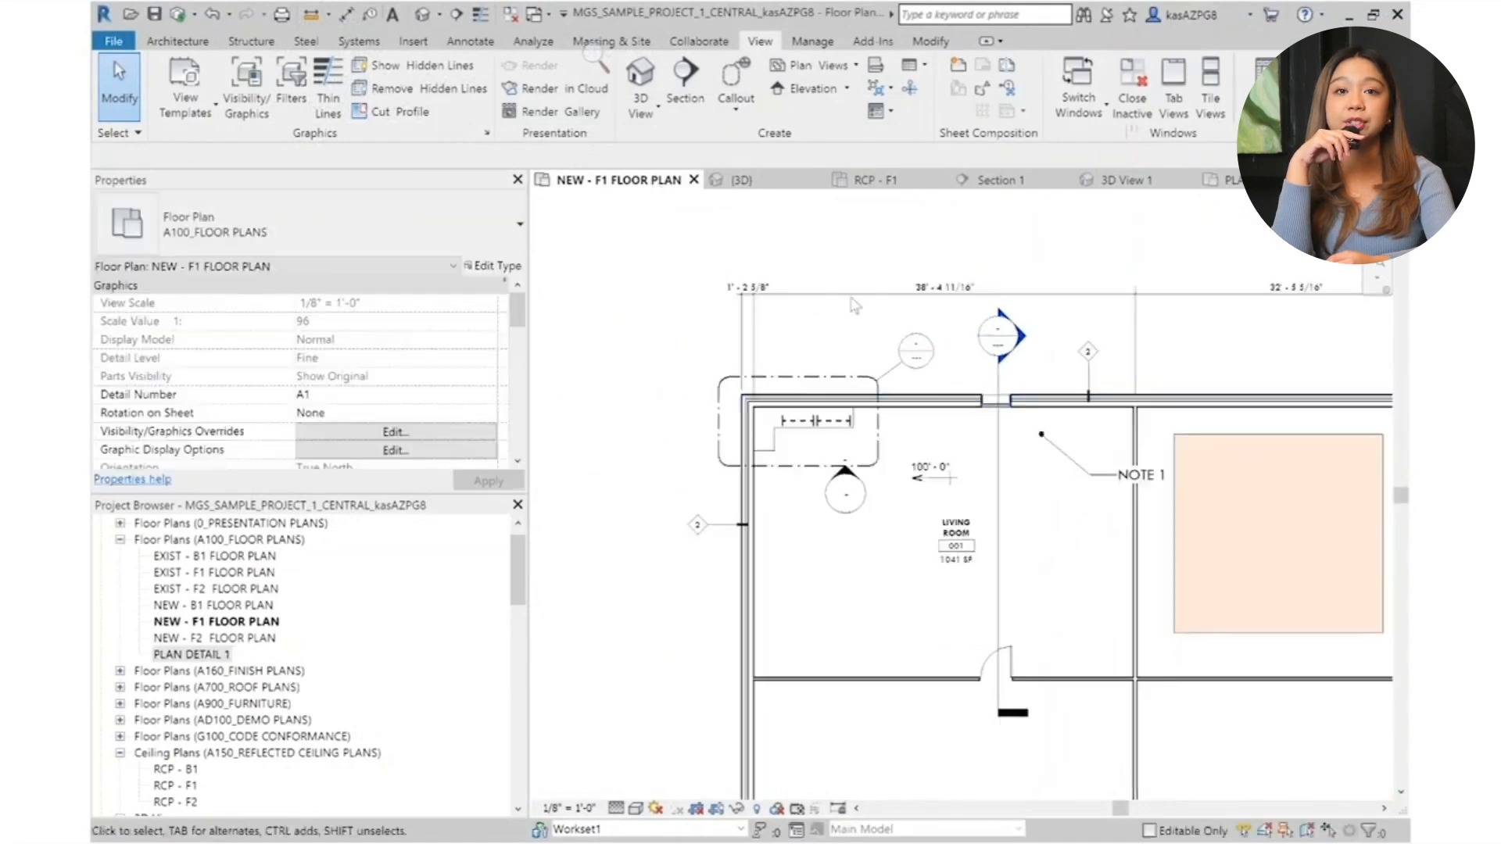
pyautogui.scroll(1, 938, 411)
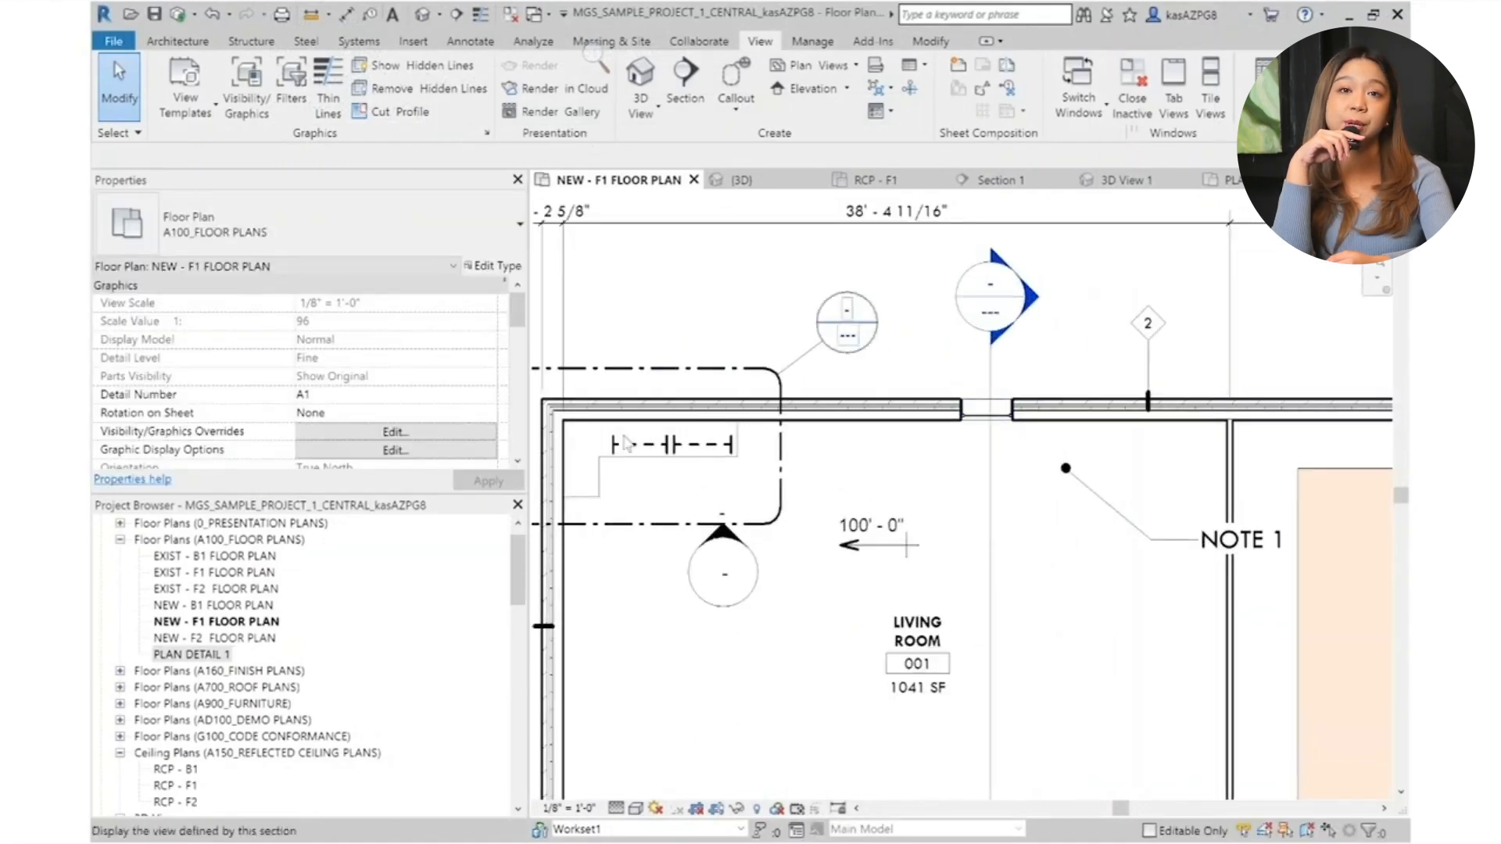
pyautogui.scroll(-5, 305, 657)
pyautogui.scroll(-5, 306, 656)
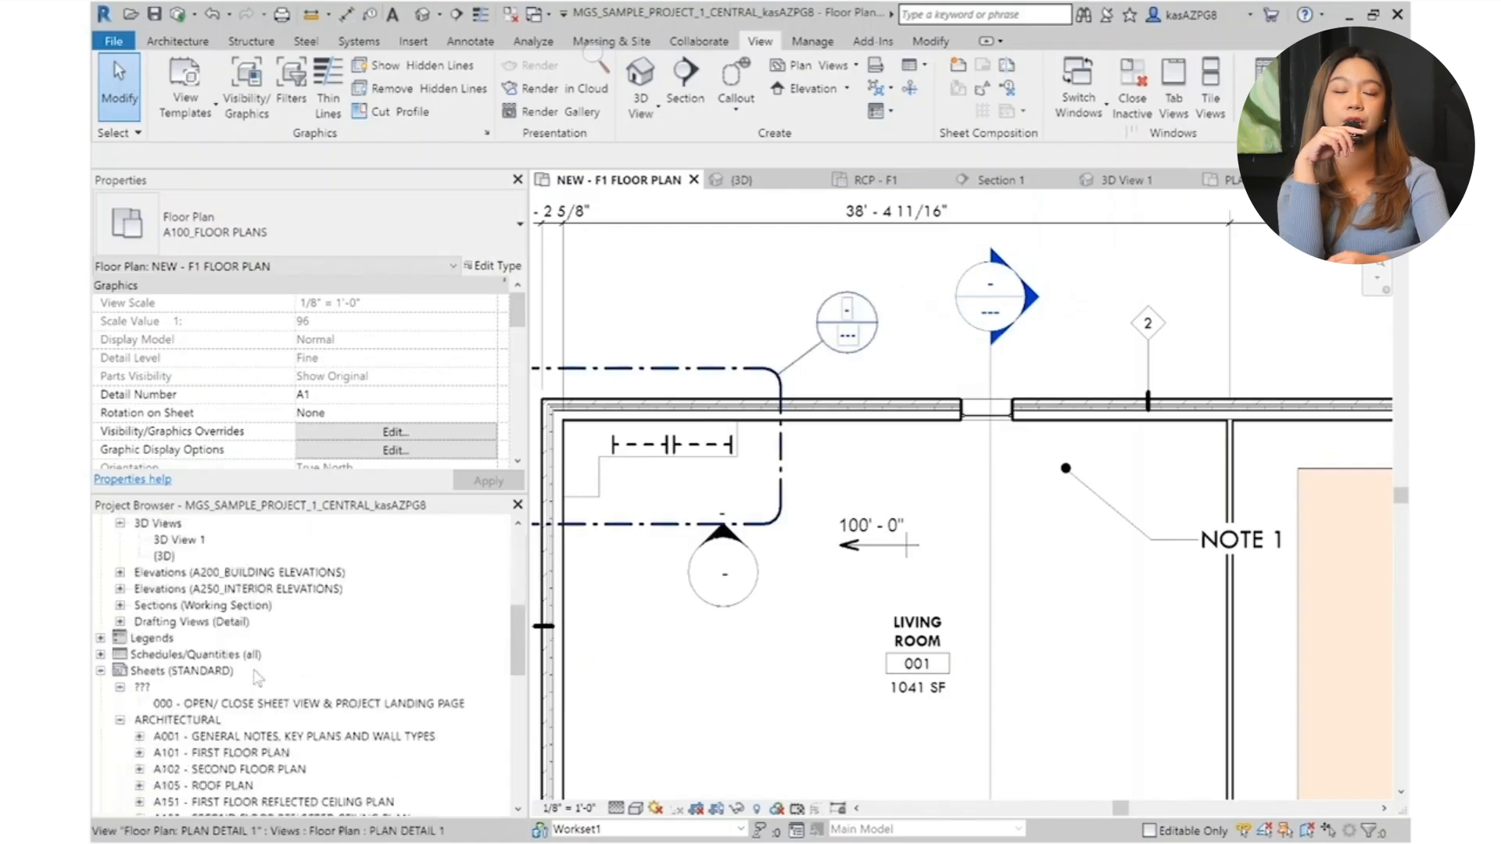
pyautogui.scroll(-3, 305, 657)
# Open sheet A101 and tighten the floor plan viewport's crop region around the plan
pyautogui.click(222, 588)
pyautogui.doubleClick(220, 588)
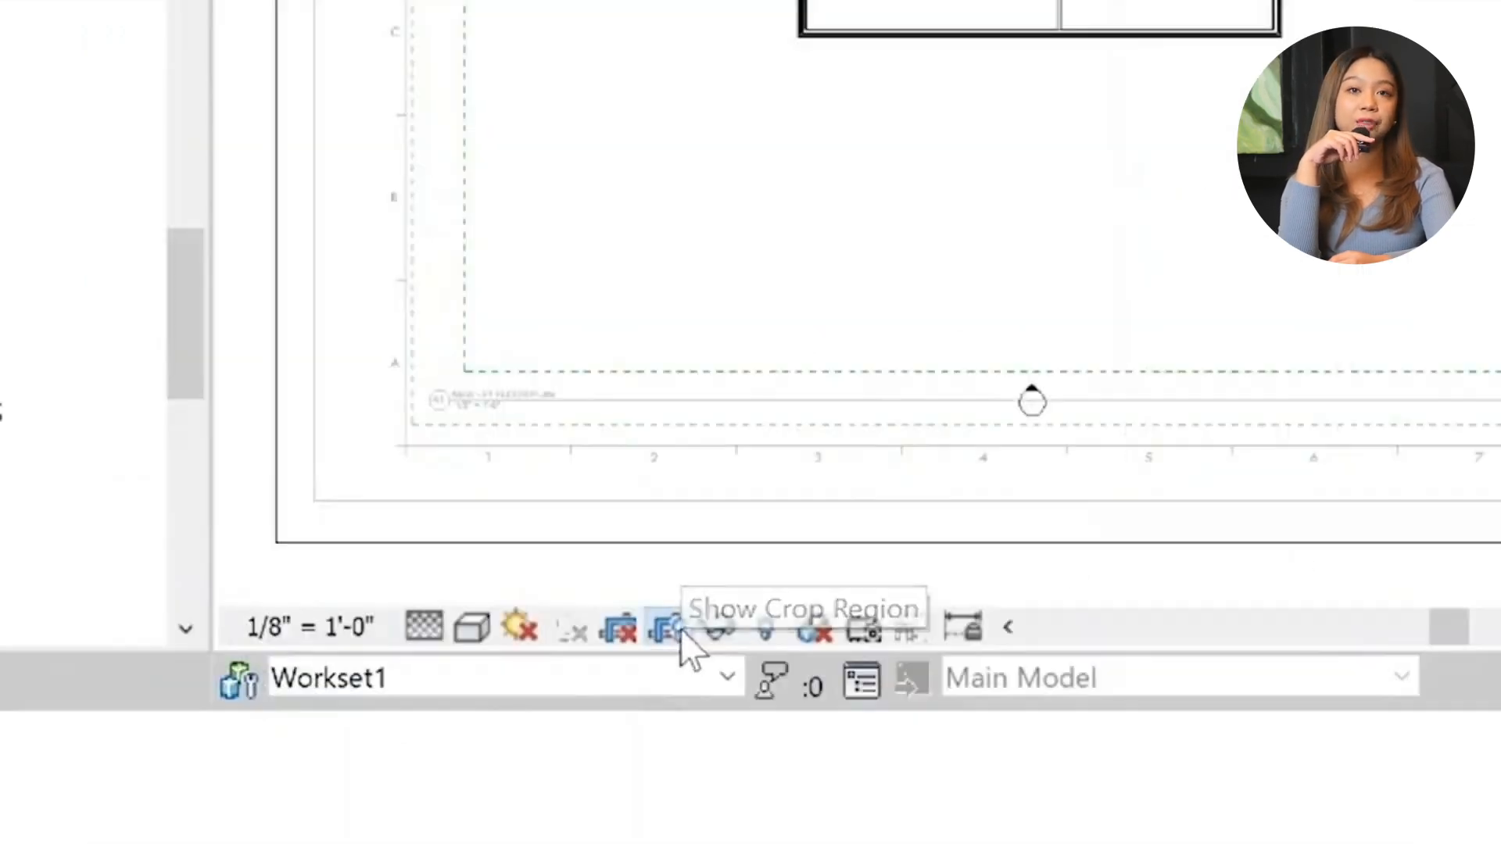
pyautogui.click(668, 630)
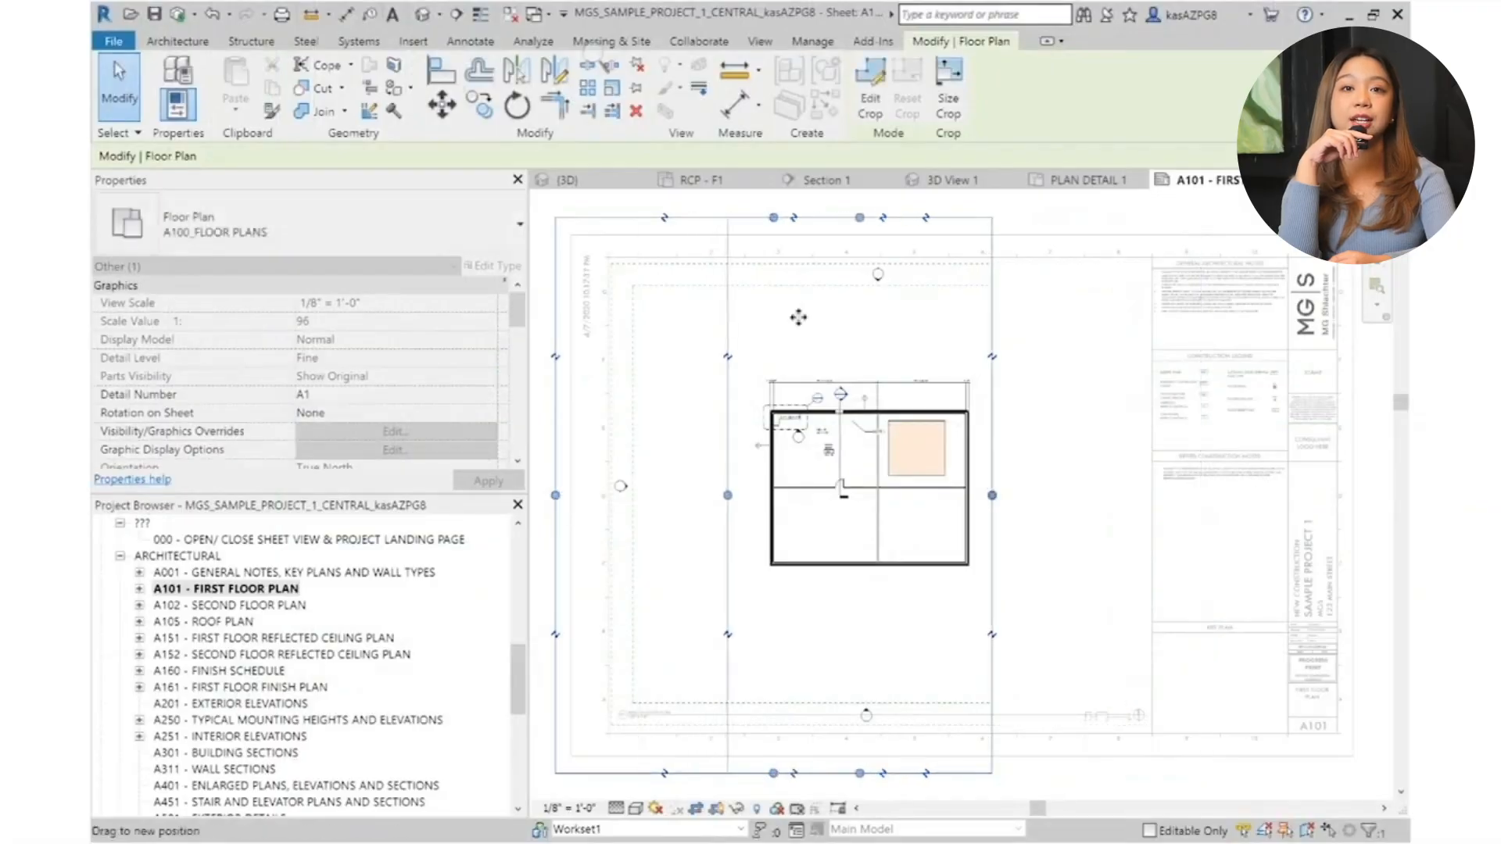
pyautogui.moveTo(556, 495); pyautogui.dragTo(728, 494)
pyautogui.moveTo(860, 218); pyautogui.dragTo(860, 362)
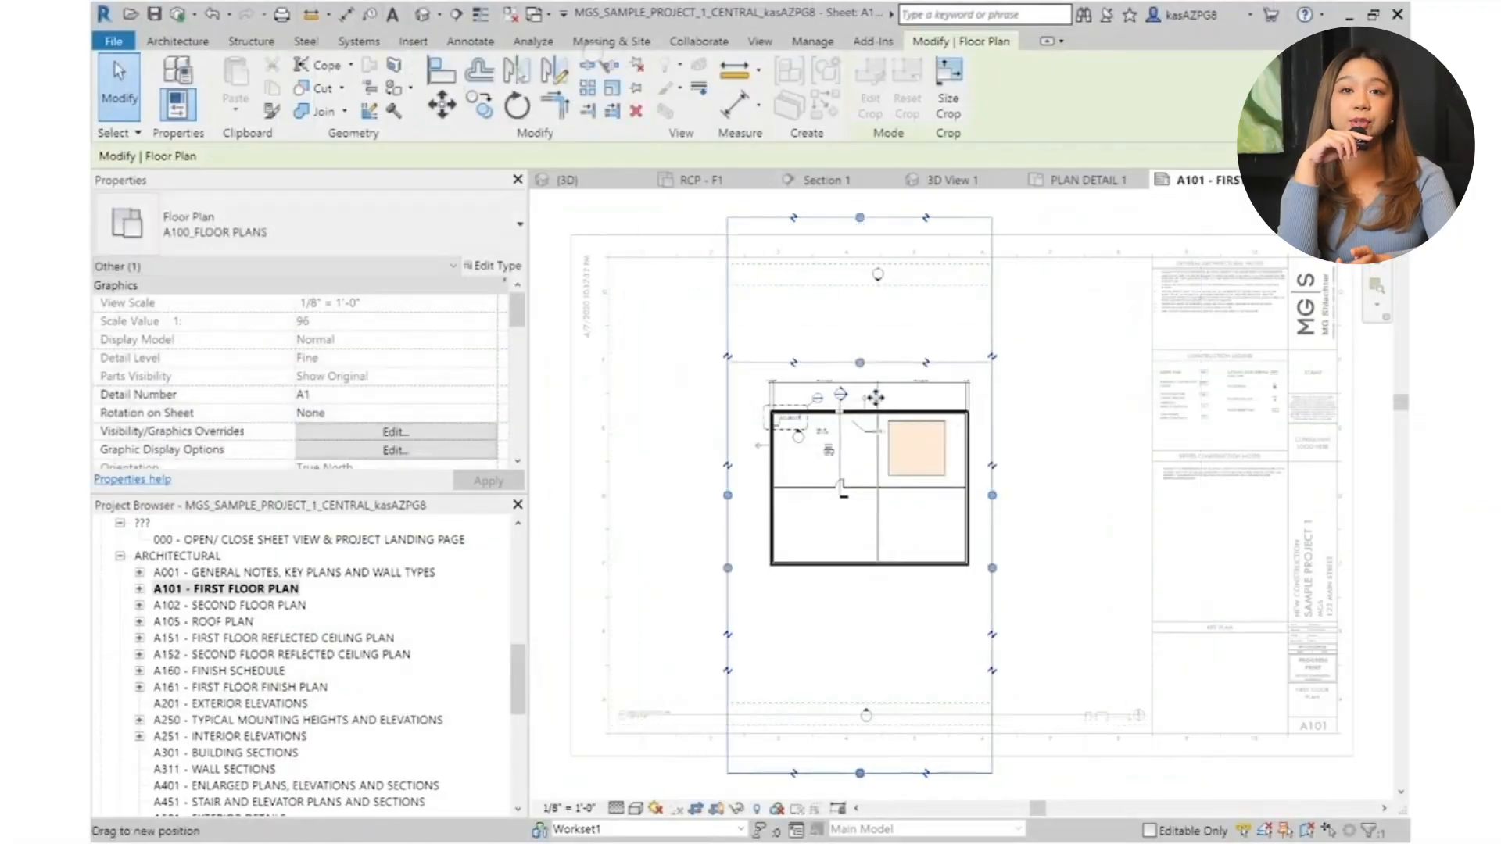
pyautogui.moveTo(860, 218); pyautogui.dragTo(860, 362)
pyautogui.moveTo(860, 773); pyautogui.dragTo(859, 596)
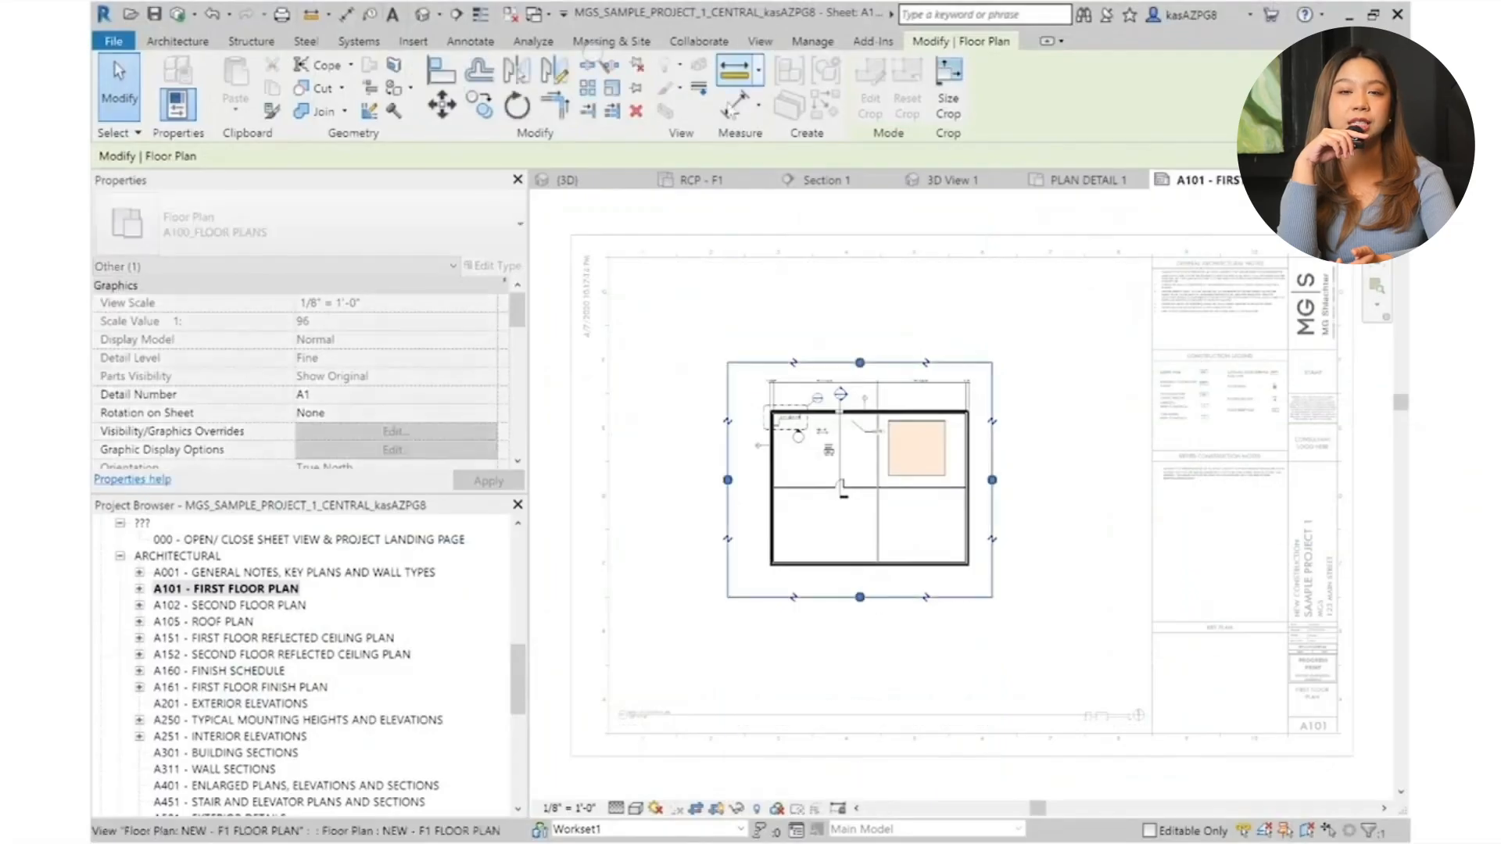
pyautogui.click(1019, 463)
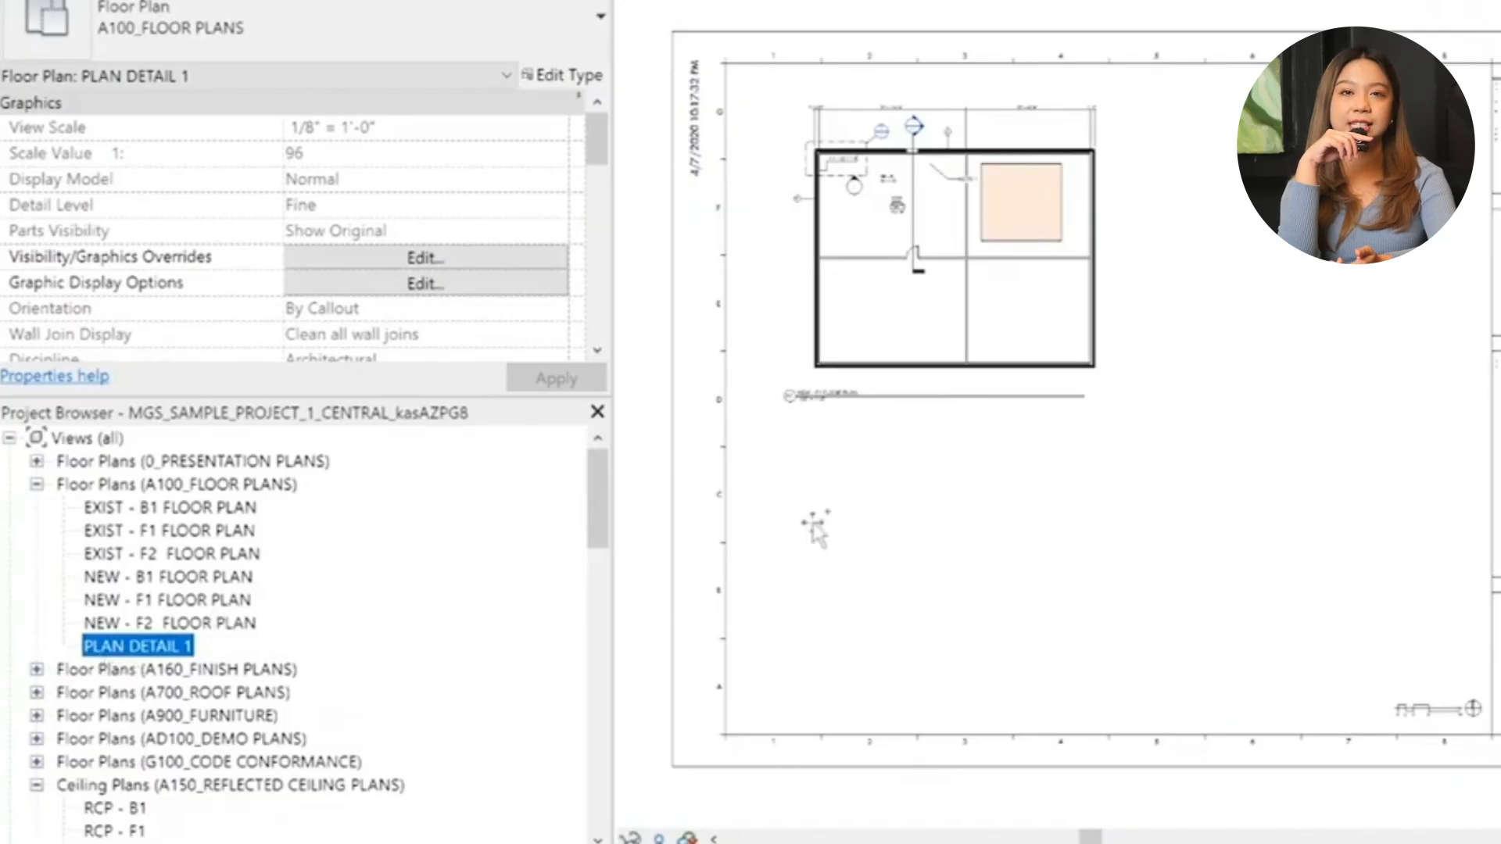
# Number the plan detail viewport C1 and the first floor plan viewport D1
pyautogui.rightClick(913, 554)
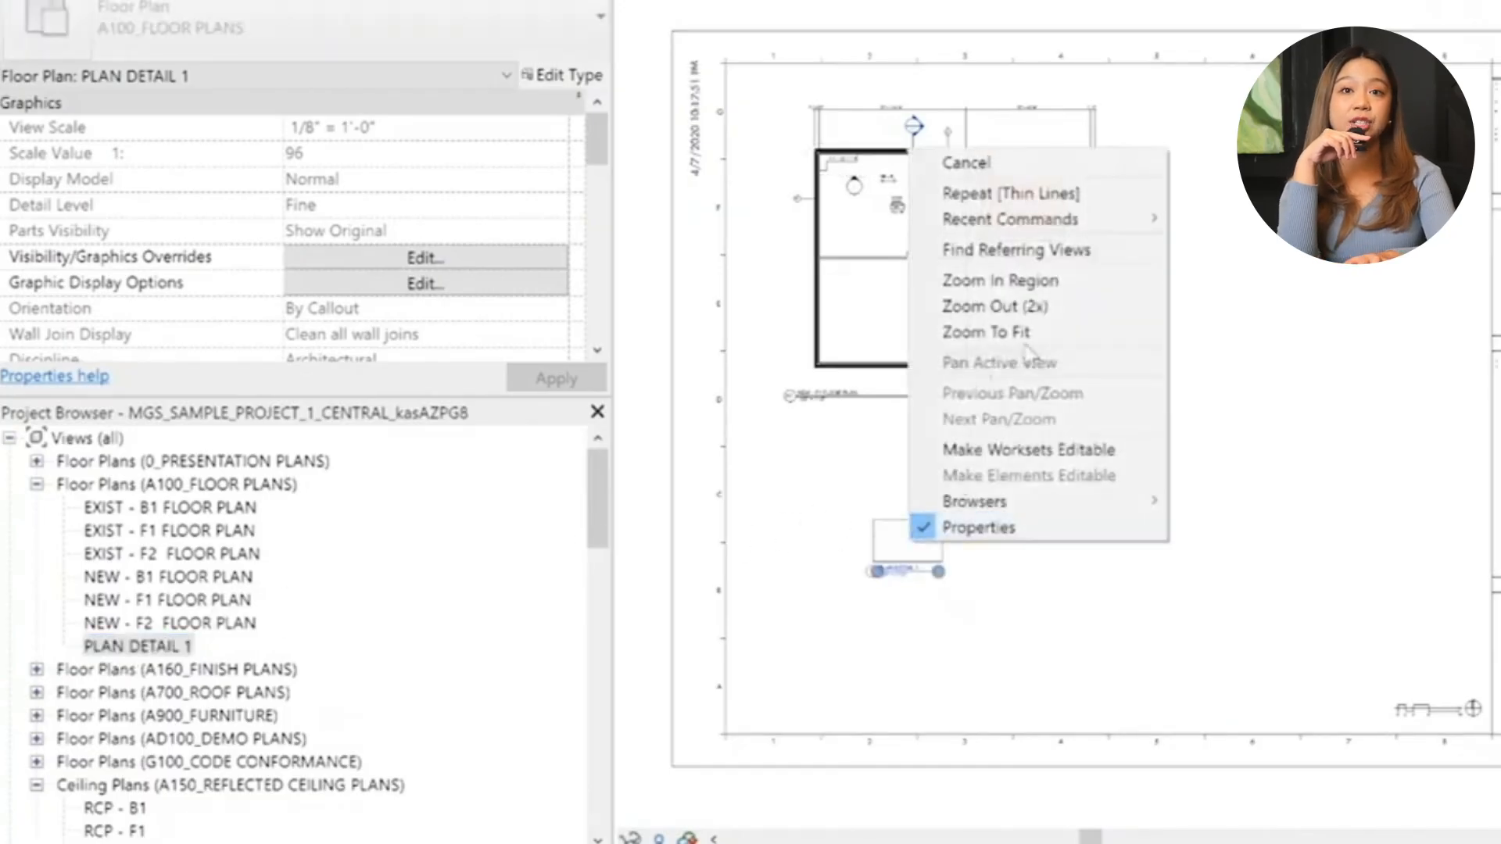
pyautogui.click(987, 332)
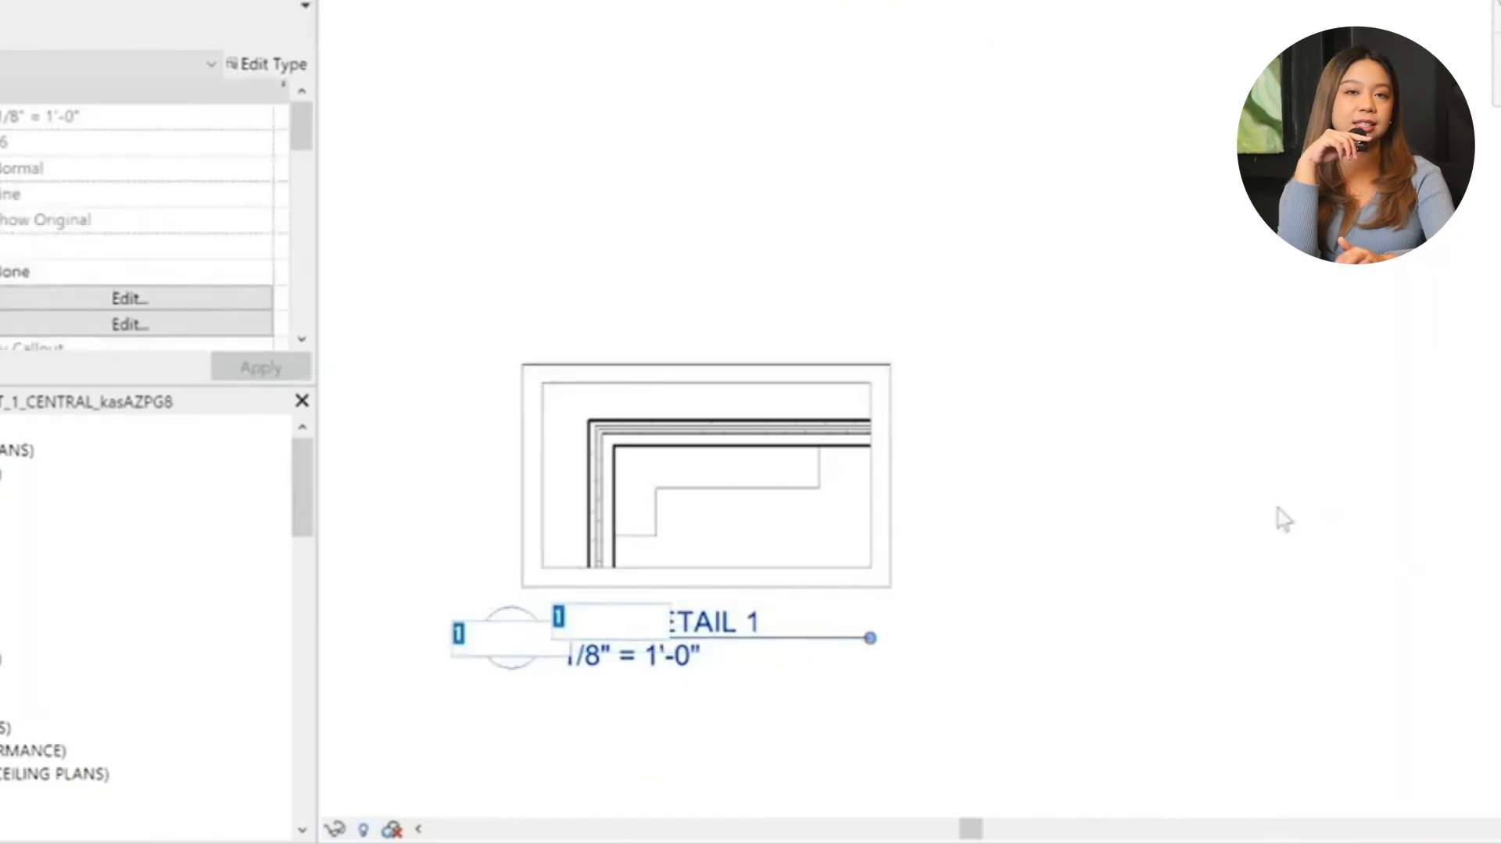
pyautogui.scroll(-2, 1282, 520)
pyautogui.write('C')
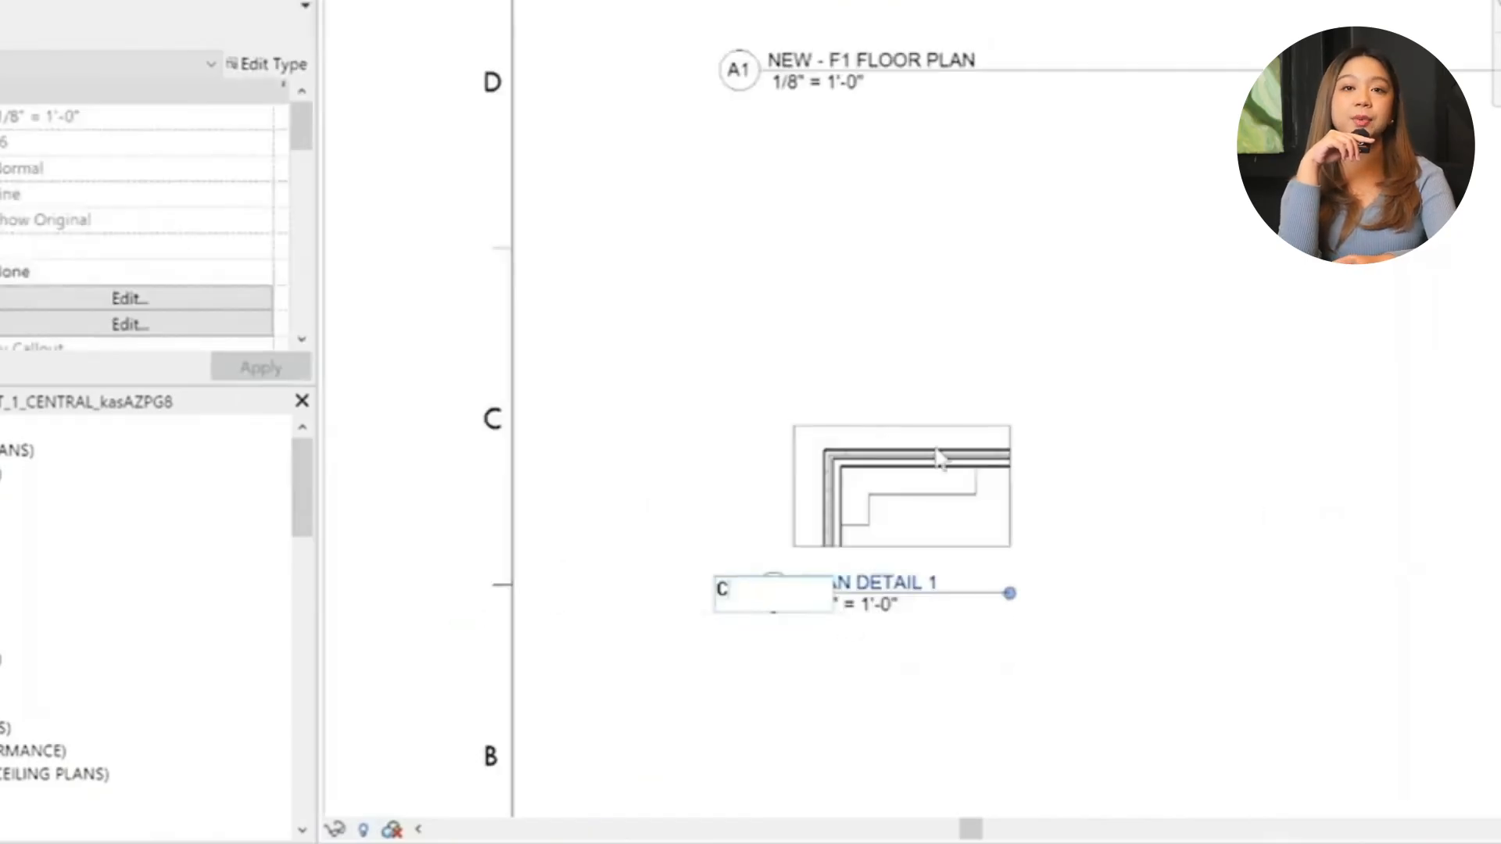
pyautogui.write('1')
pyautogui.press('Return')
pyautogui.click(825, 319)
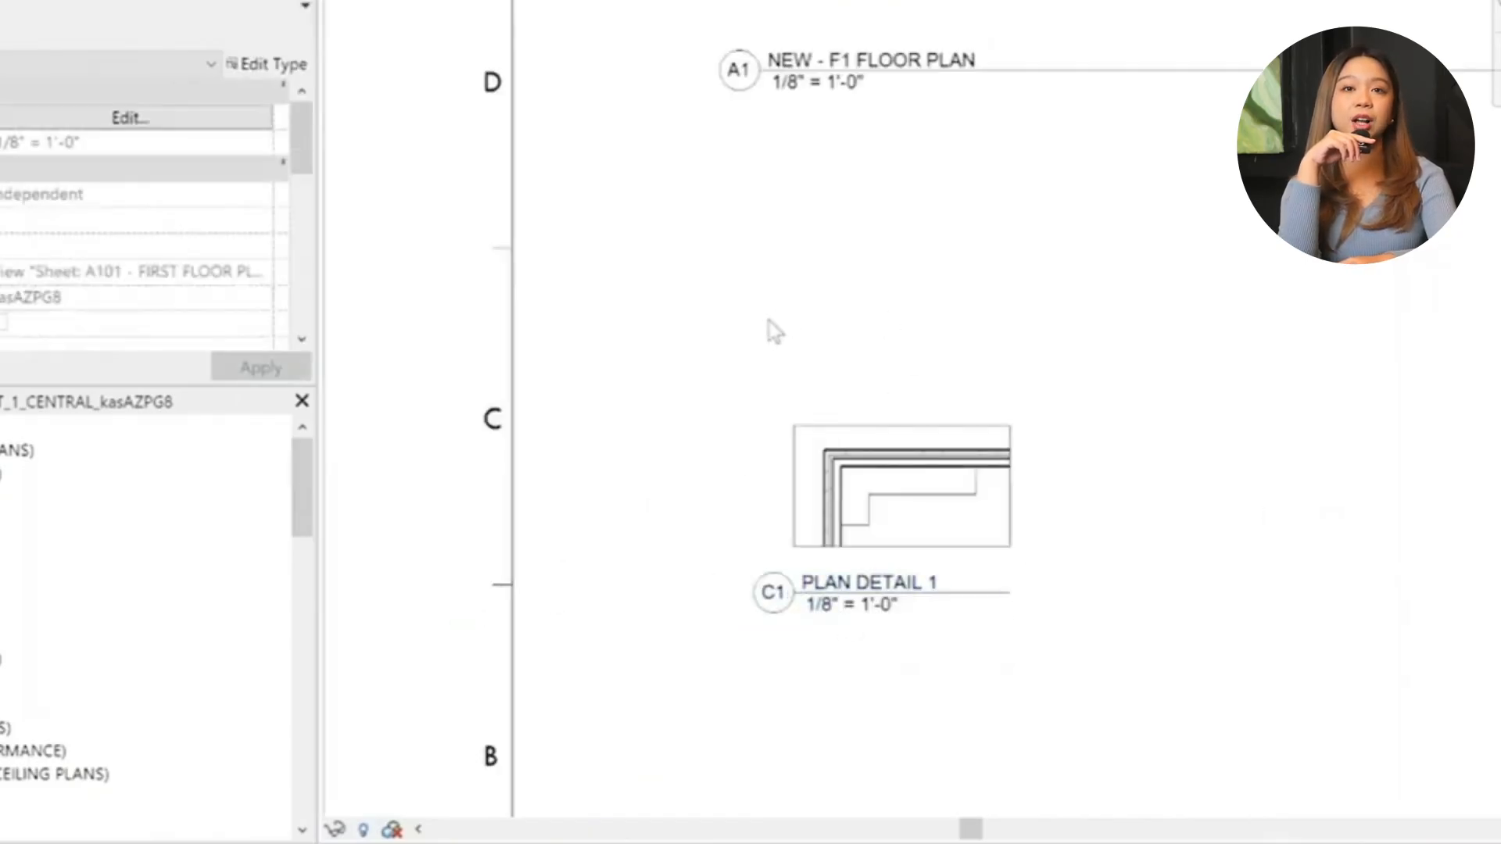
pyautogui.scroll(-3, 774, 329)
pyautogui.scroll(3, 727, 528)
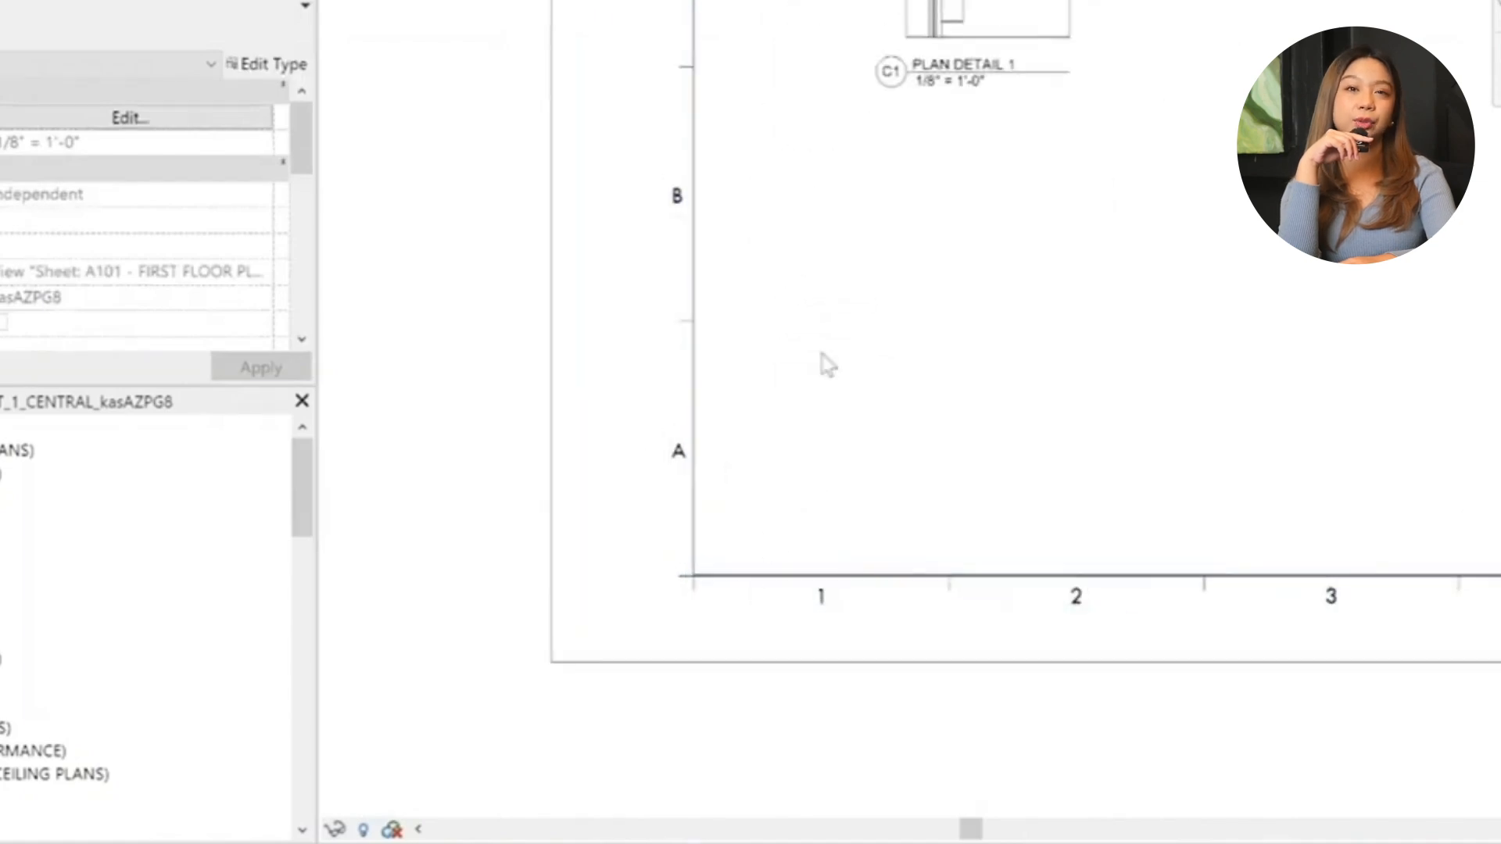
pyautogui.scroll(5, 822, 363)
pyautogui.scroll(2, 826, 422)
pyautogui.moveTo(905, 258); pyautogui.dragTo(955, 312, button='middle')
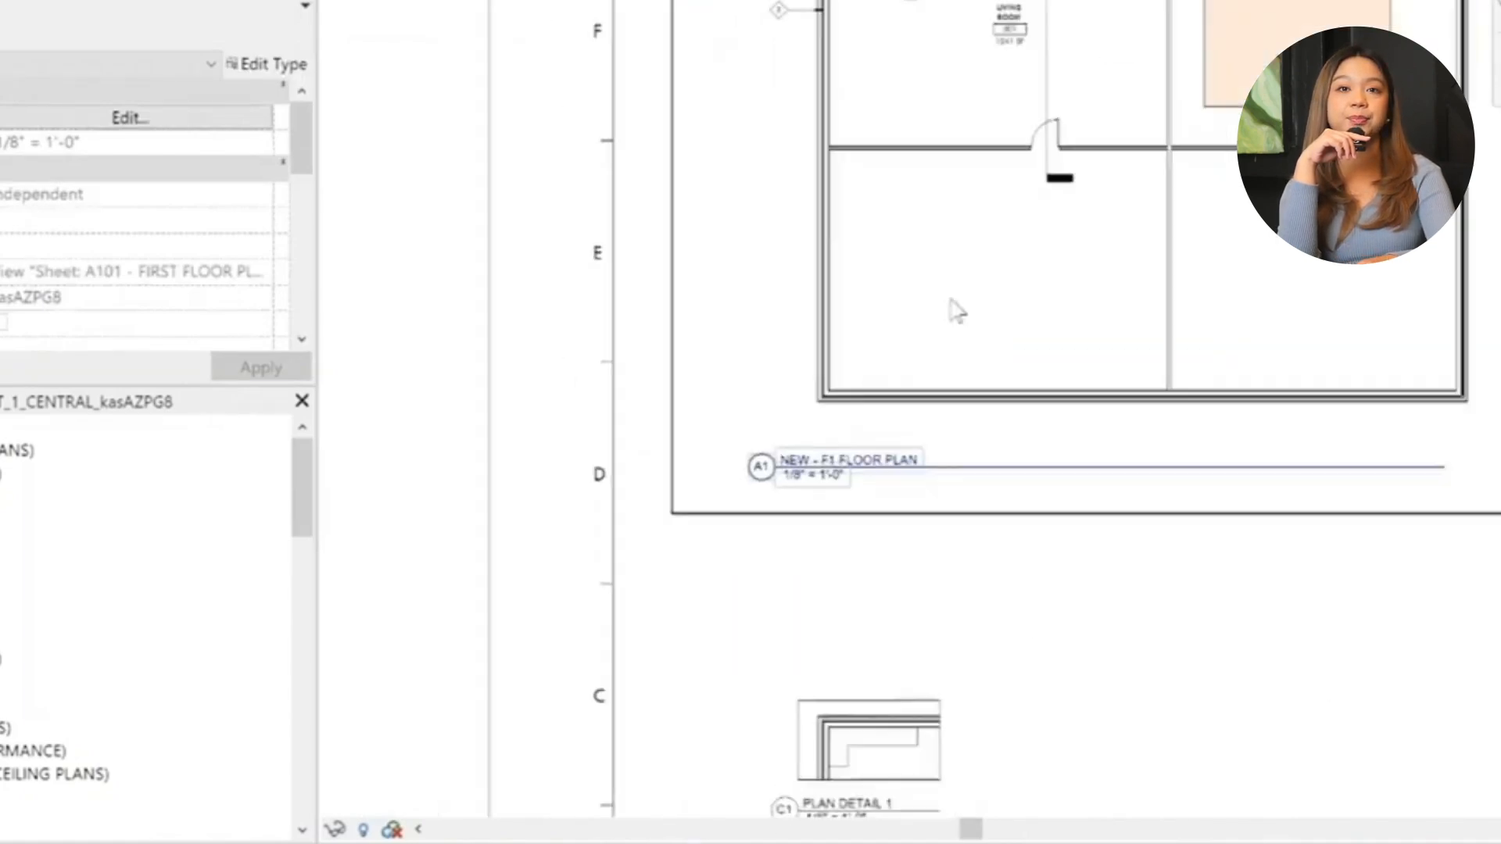
pyautogui.doubleClick(764, 466)
pyautogui.write('D')
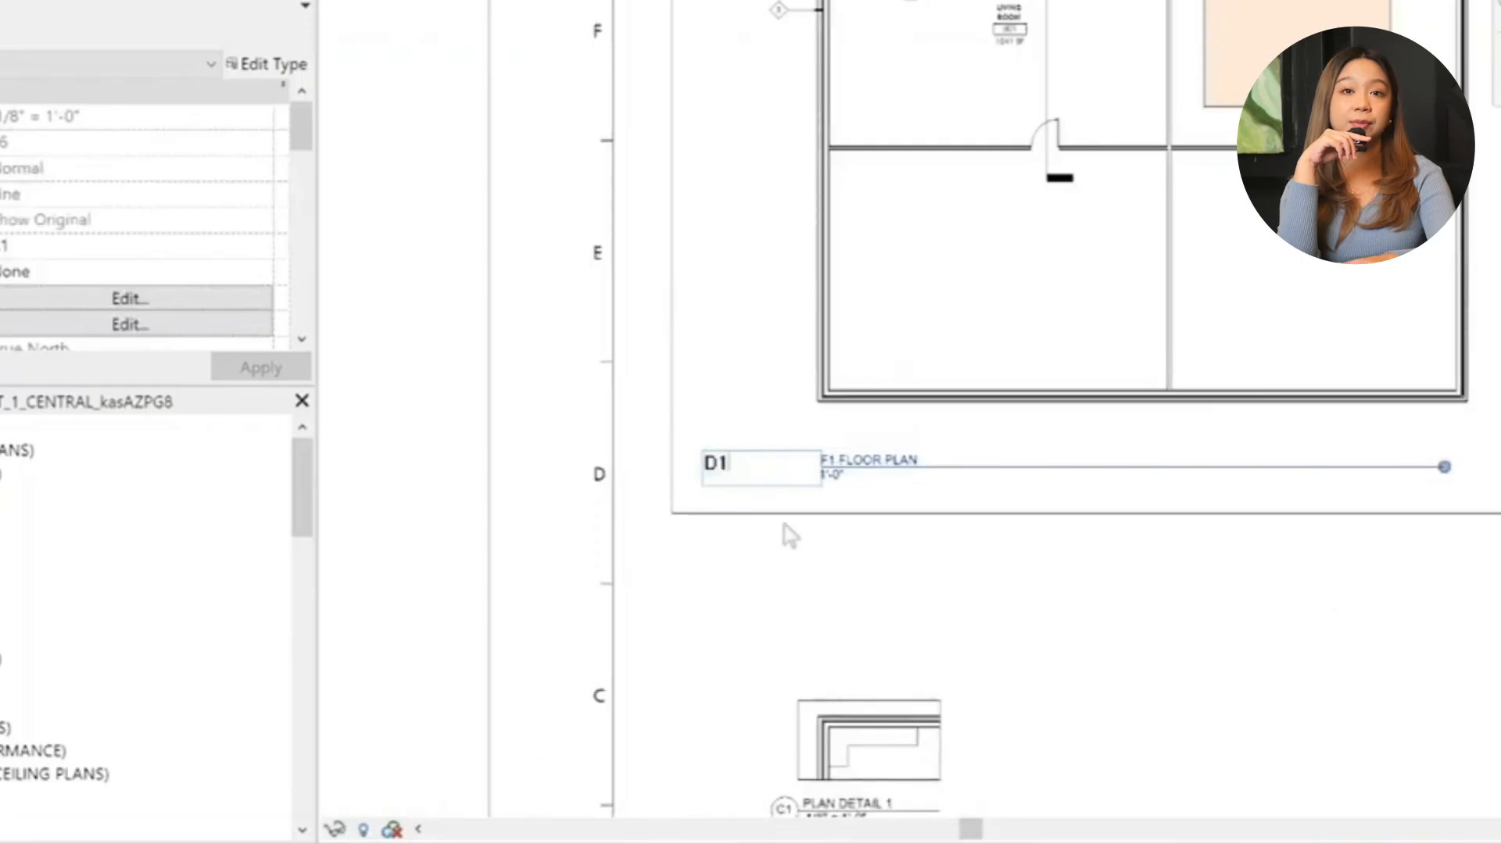
pyautogui.scroll(-3, 888, 527)
pyautogui.scroll(4, 822, 270)
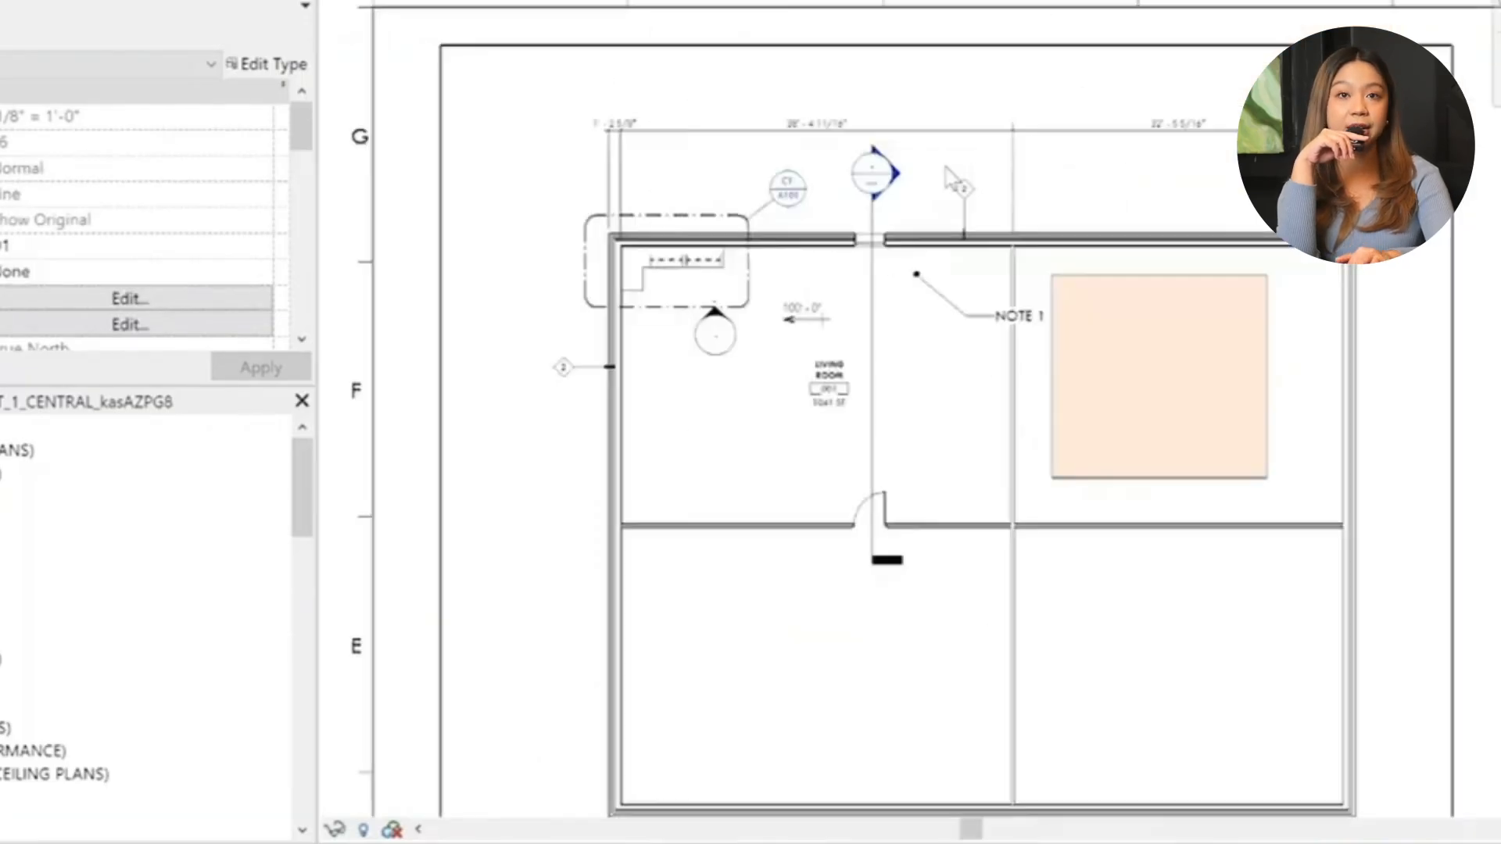
pyautogui.scroll(4, 684, 223)
pyautogui.click(684, 223)
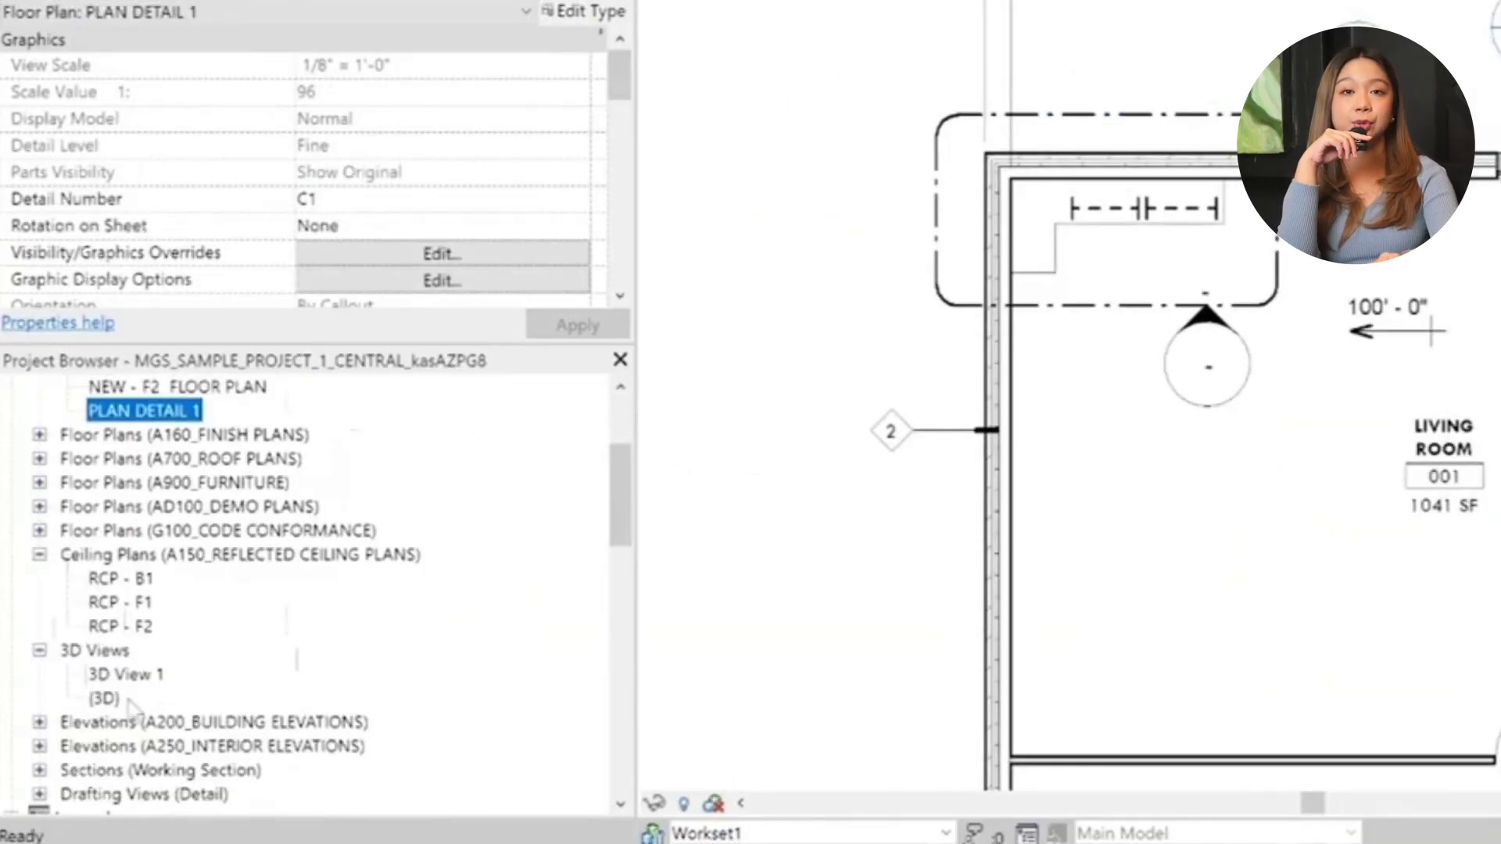
pyautogui.scroll(-3, 133, 702)
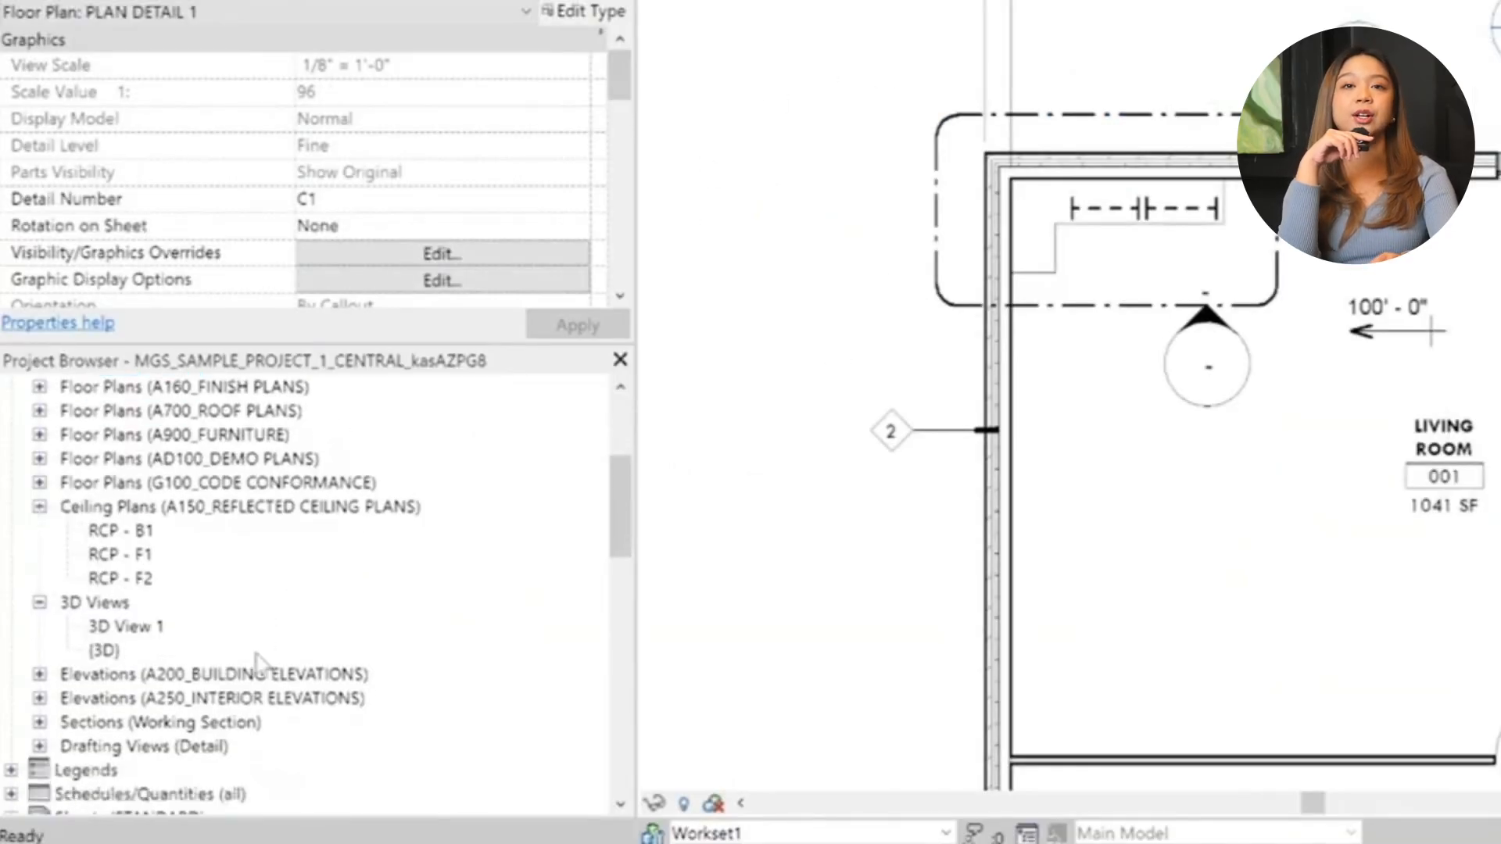
# Drag Section 1 from the Project Browser onto A101 right of the floor plan and select its viewport
pyautogui.click(40, 700)
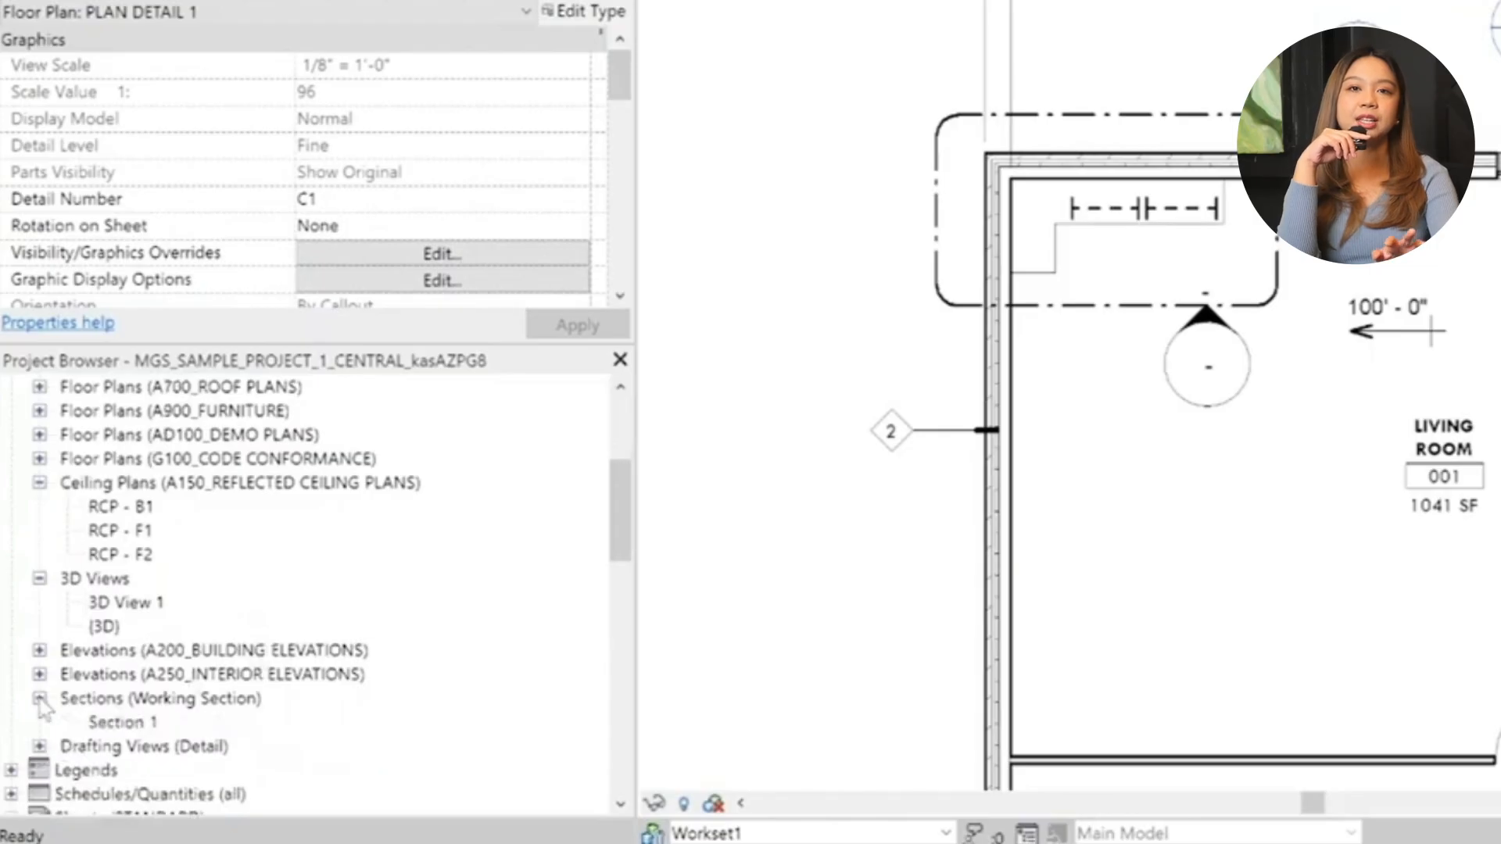
pyautogui.click(123, 722)
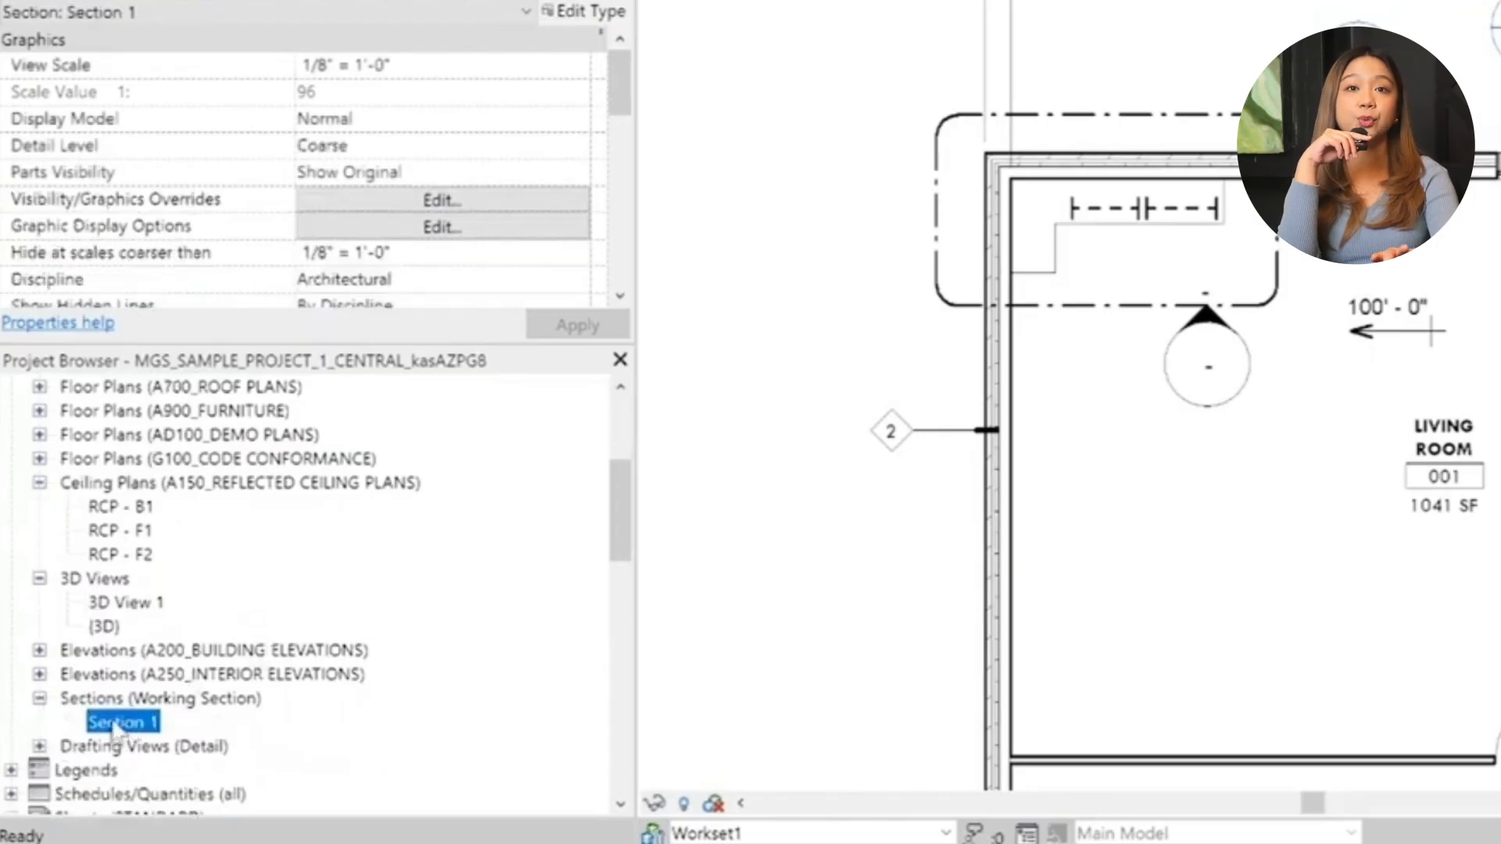
pyautogui.click(1350, 293)
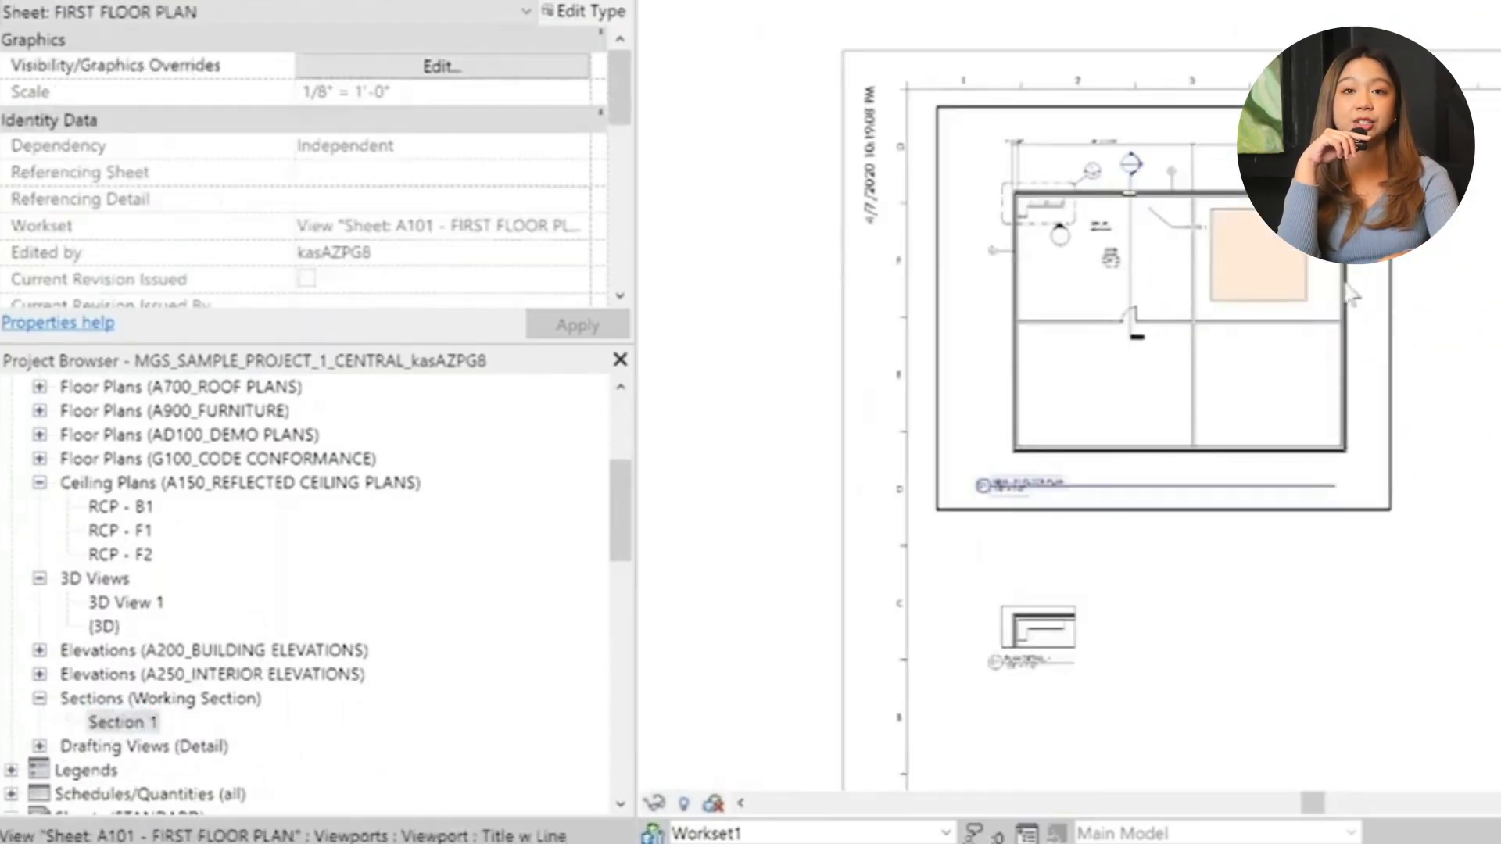
pyautogui.scroll(-2, 1424, 368)
pyautogui.moveTo(123, 722); pyautogui.dragTo(1348, 375)
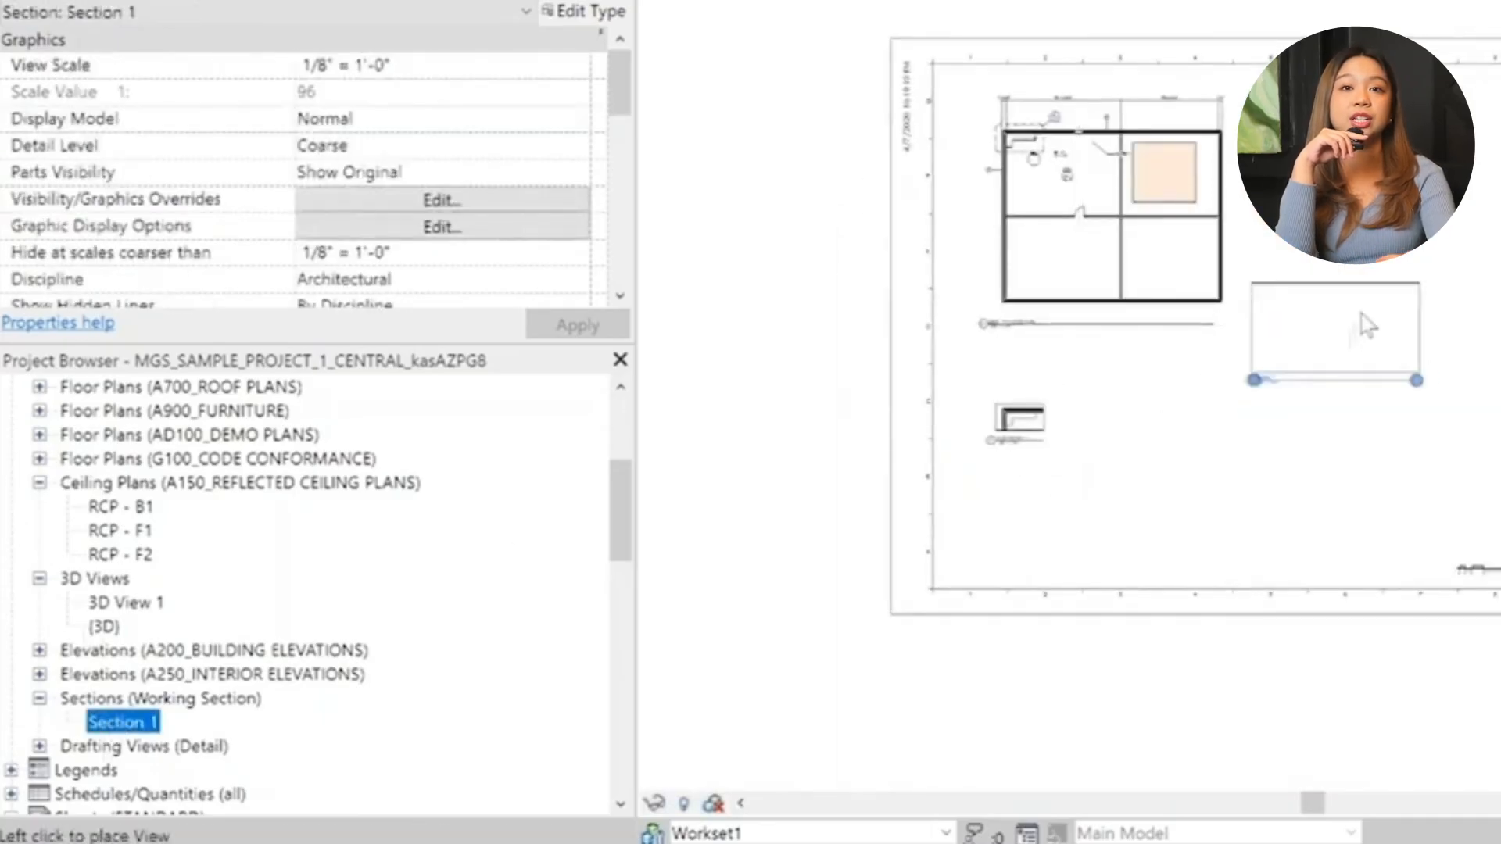
pyautogui.click(1360, 293)
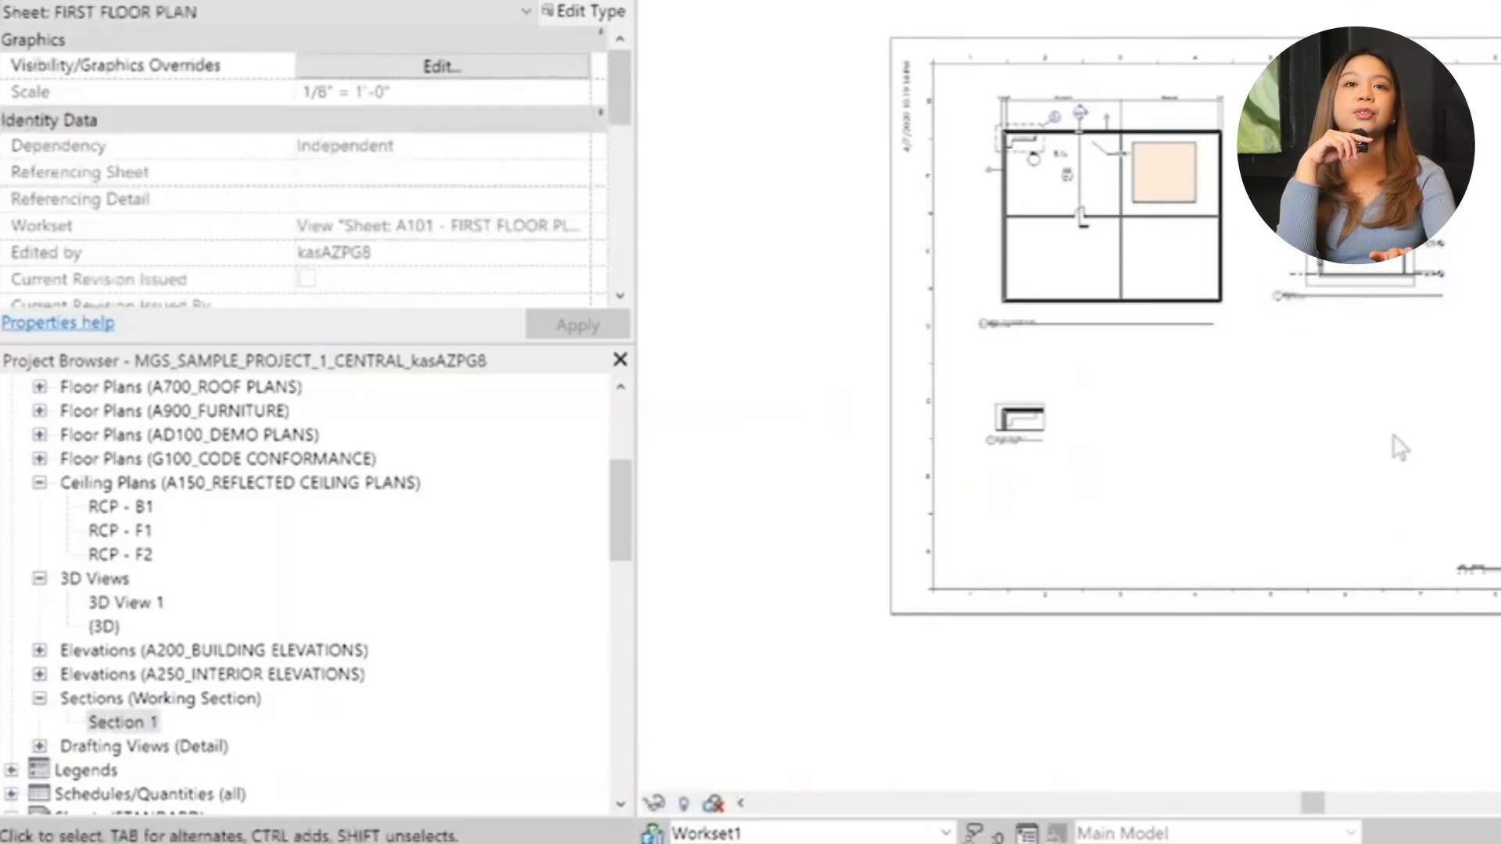
pyautogui.scroll(3, 1061, 92)
pyautogui.scroll(3, 1078, 117)
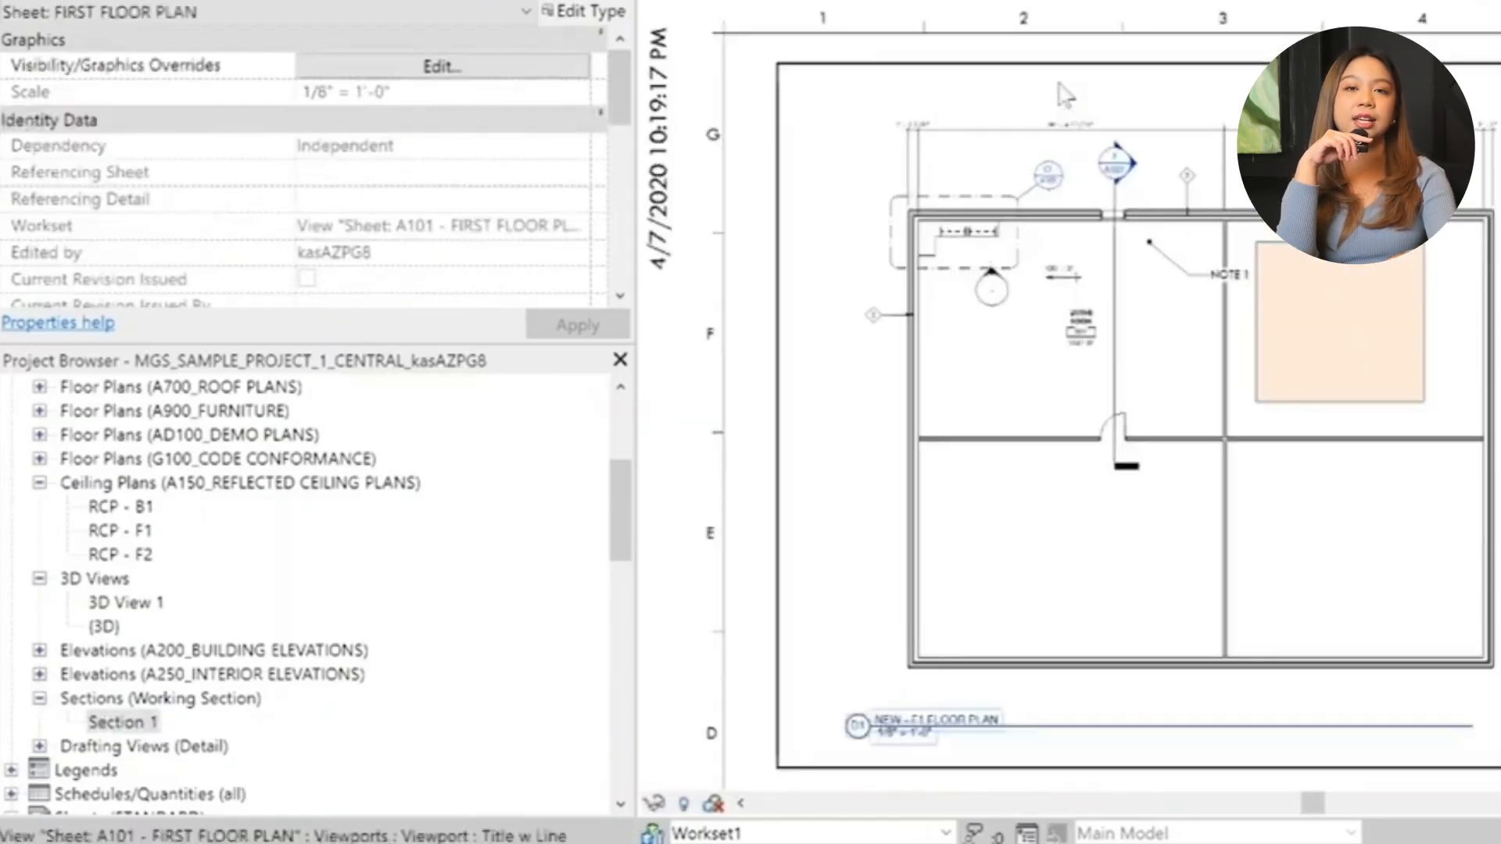
pyautogui.scroll(3, 1125, 176)
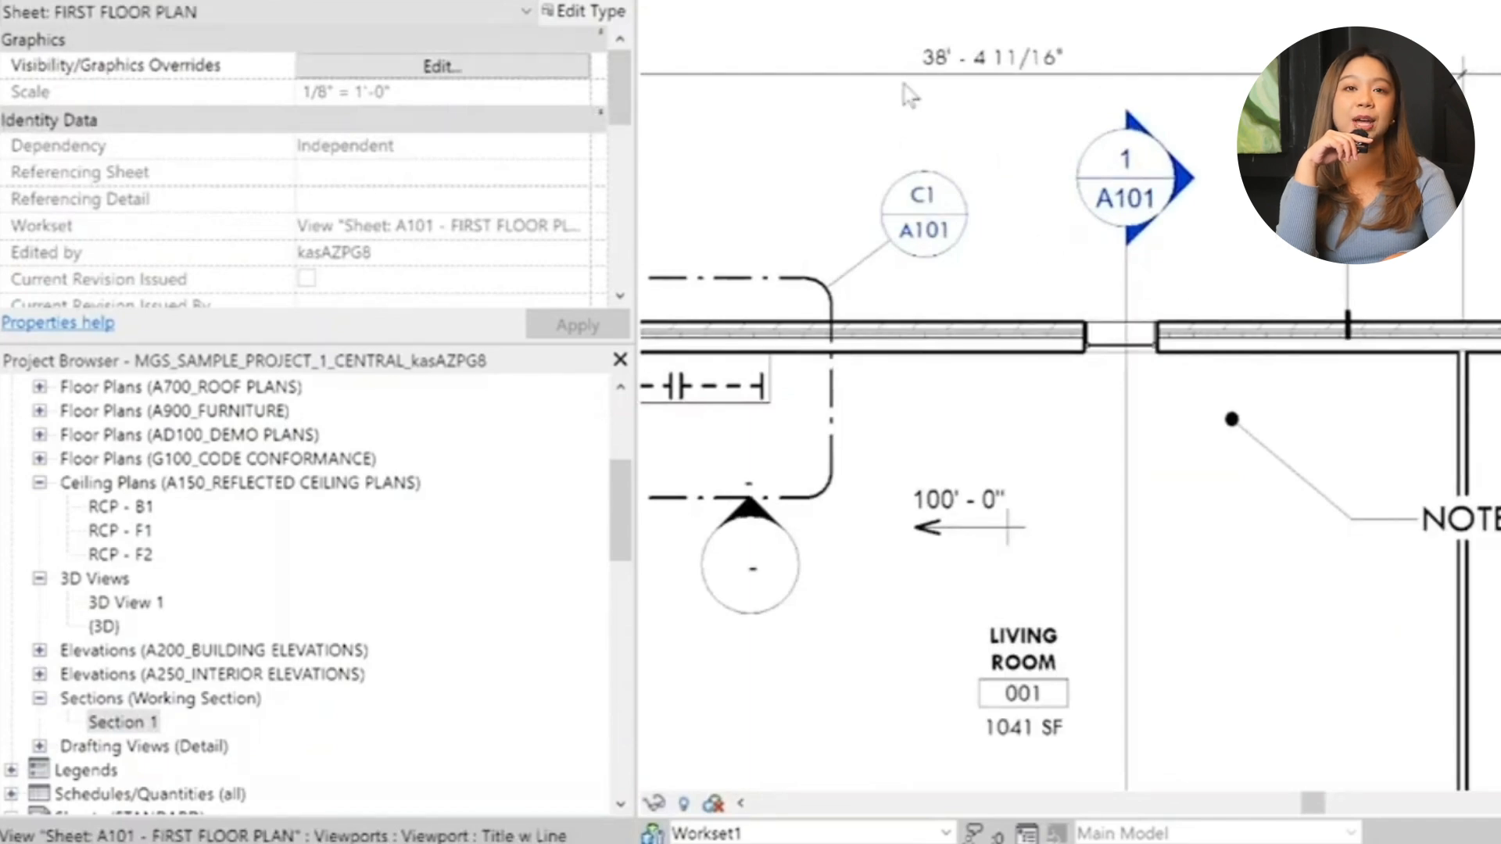
pyautogui.scroll(-6, 1207, 322)
pyautogui.scroll(4, 1442, 343)
pyautogui.click(1290, 587)
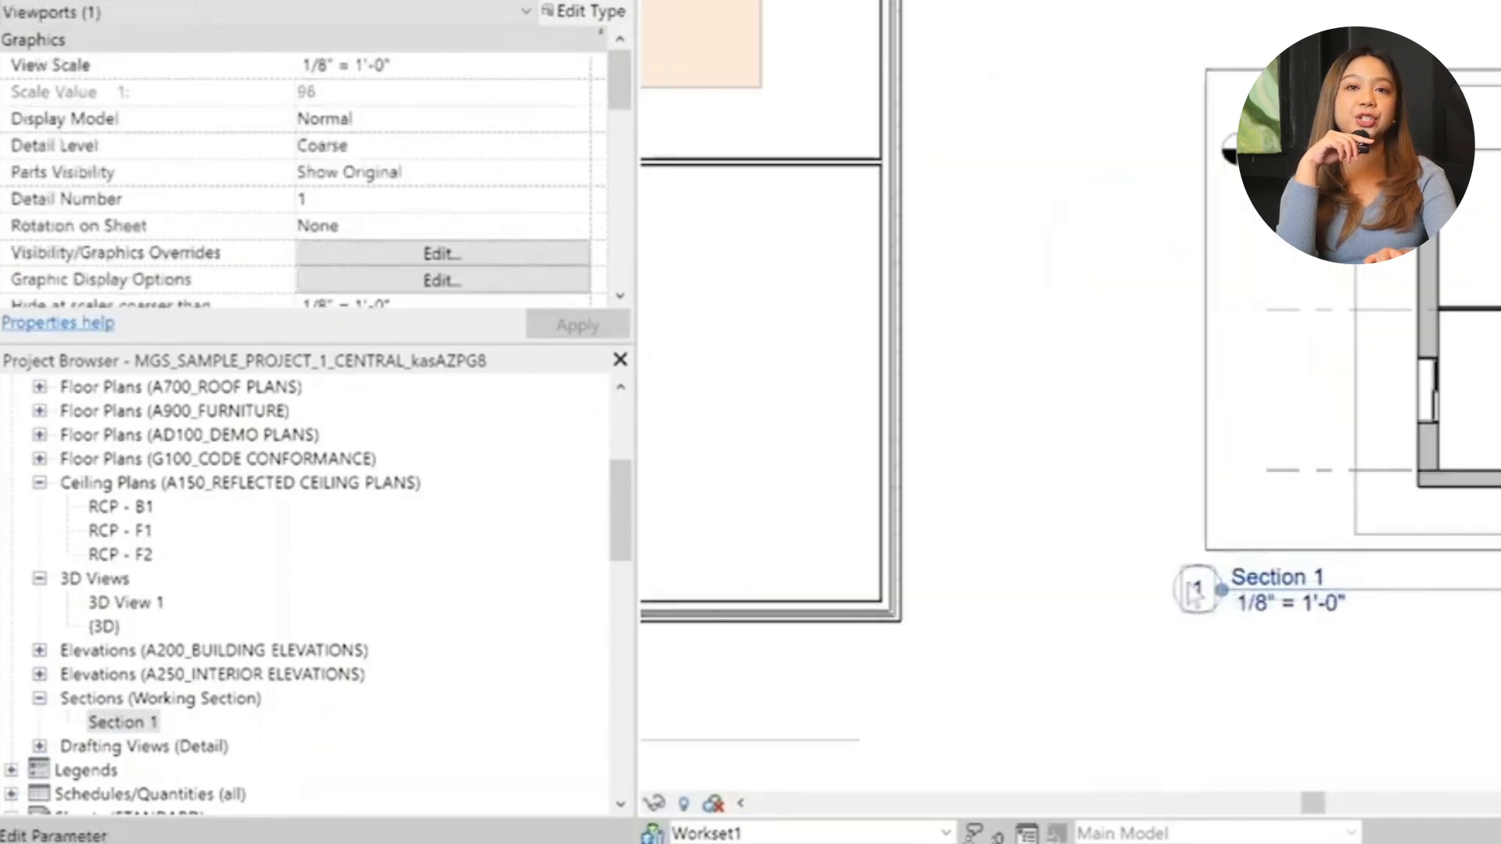
pyautogui.scroll(-3, 1443, 304)
pyautogui.scroll(-2, 1443, 303)
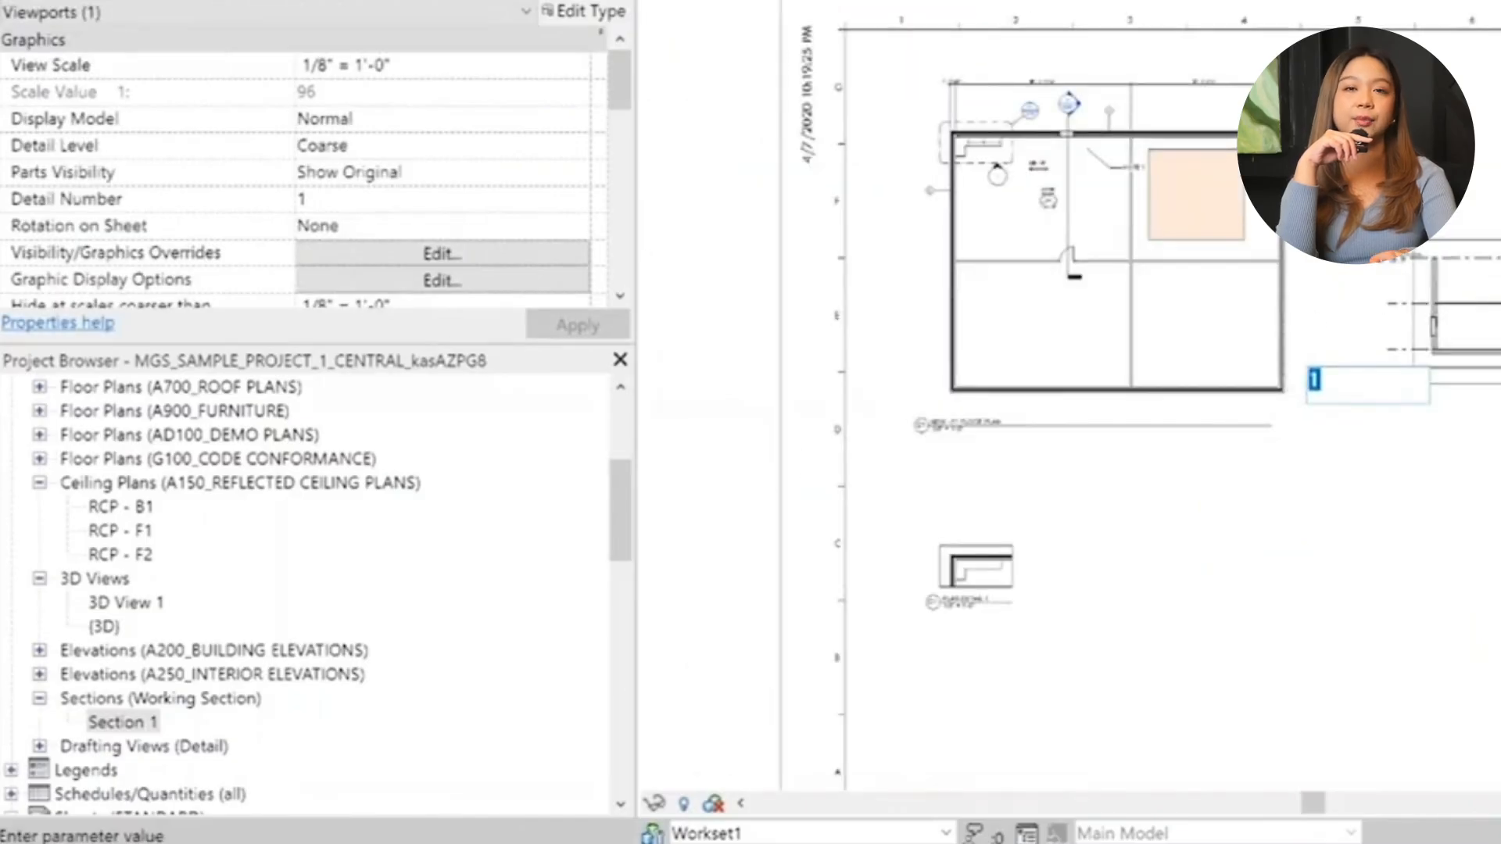
pyautogui.scroll(4, 1056, 293)
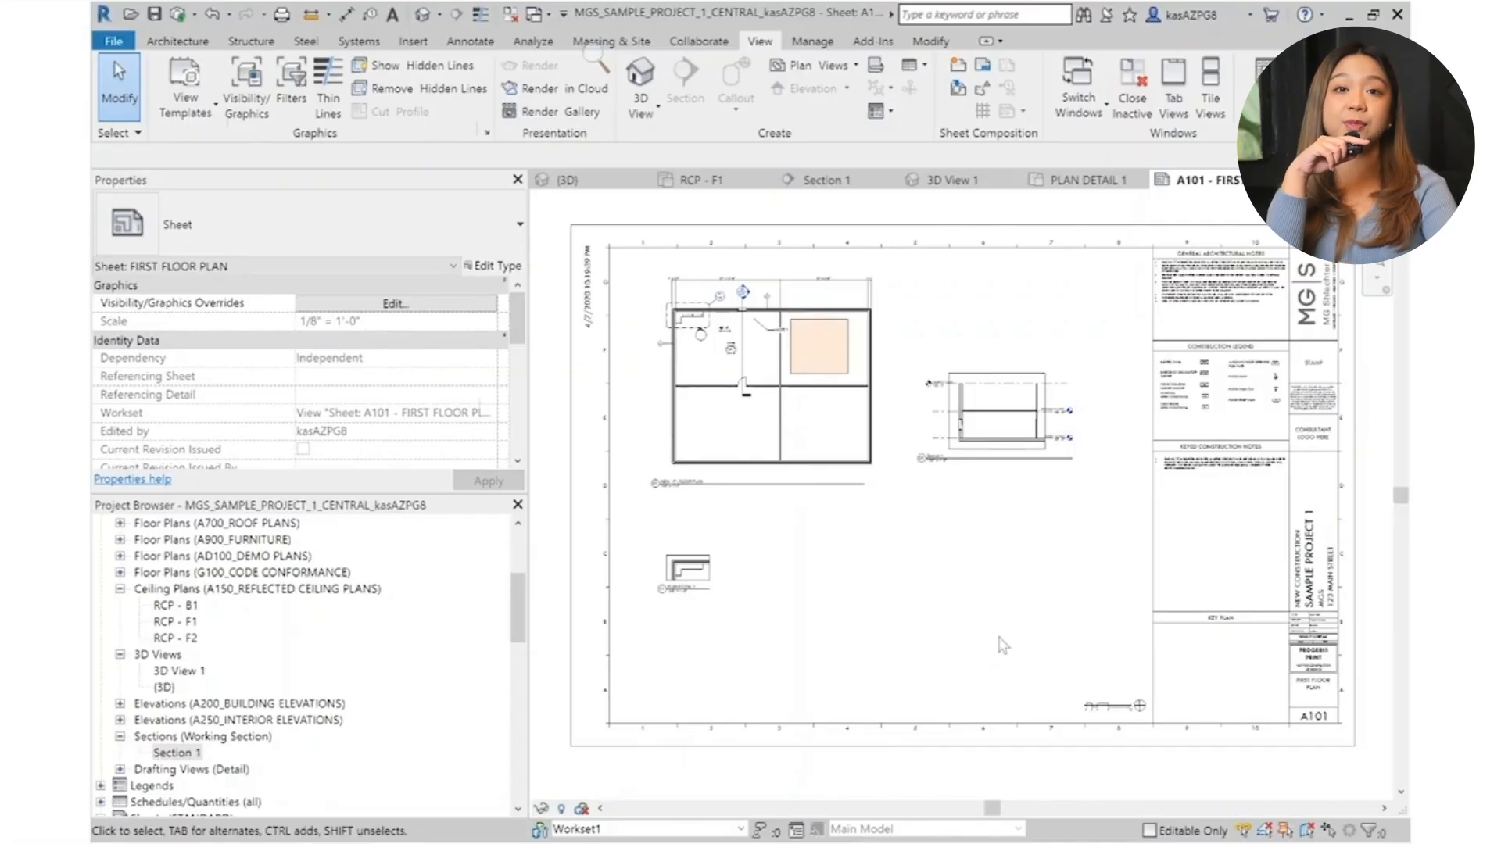
# Start printing to Bluebeam PDF for selected sheets only, as separate files
pyautogui.hotkey('ctrl', 'p')
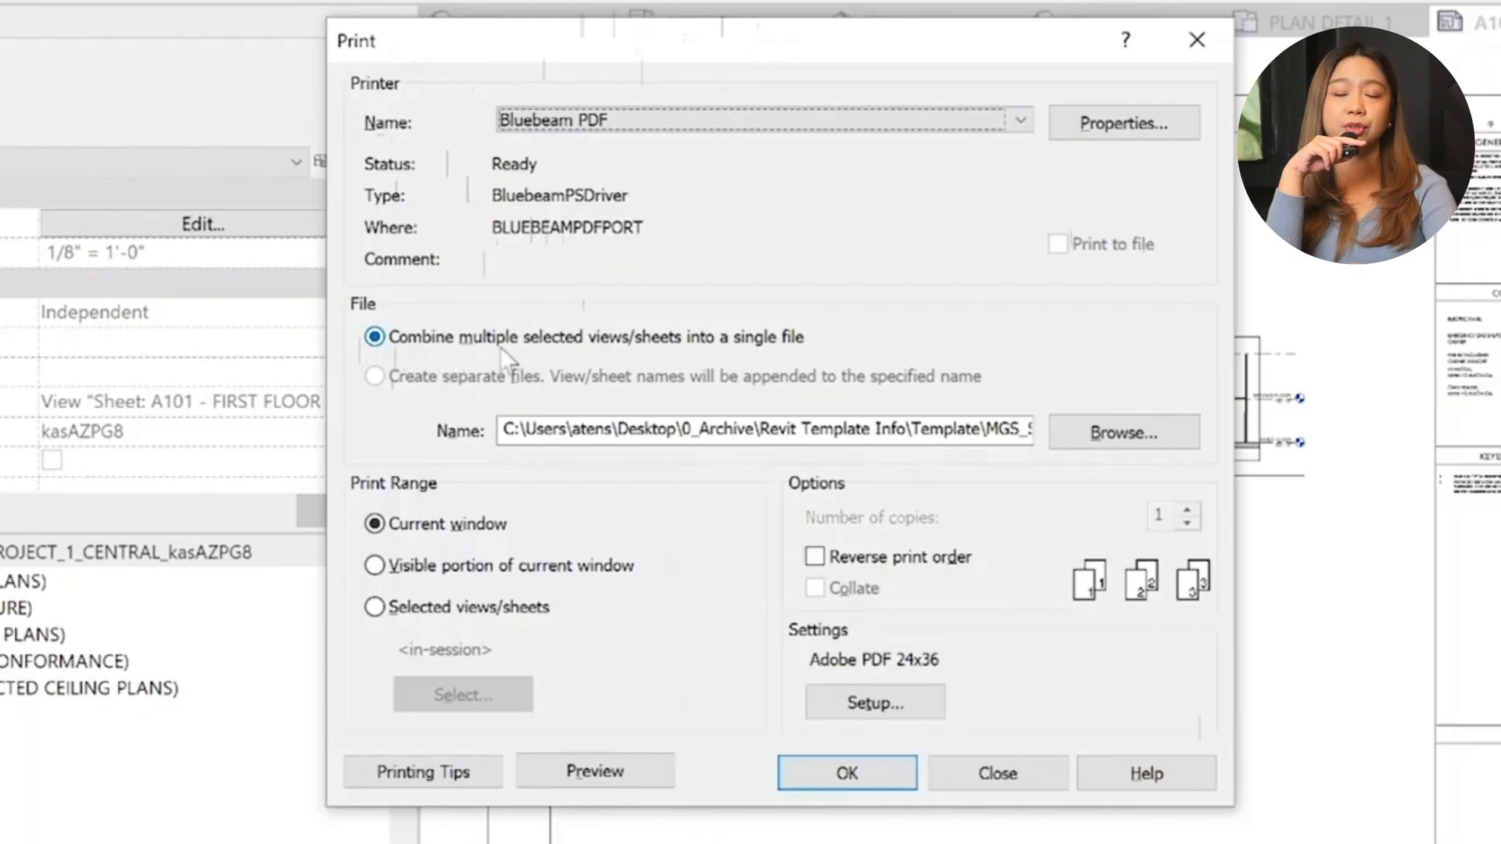
pyautogui.click(469, 607)
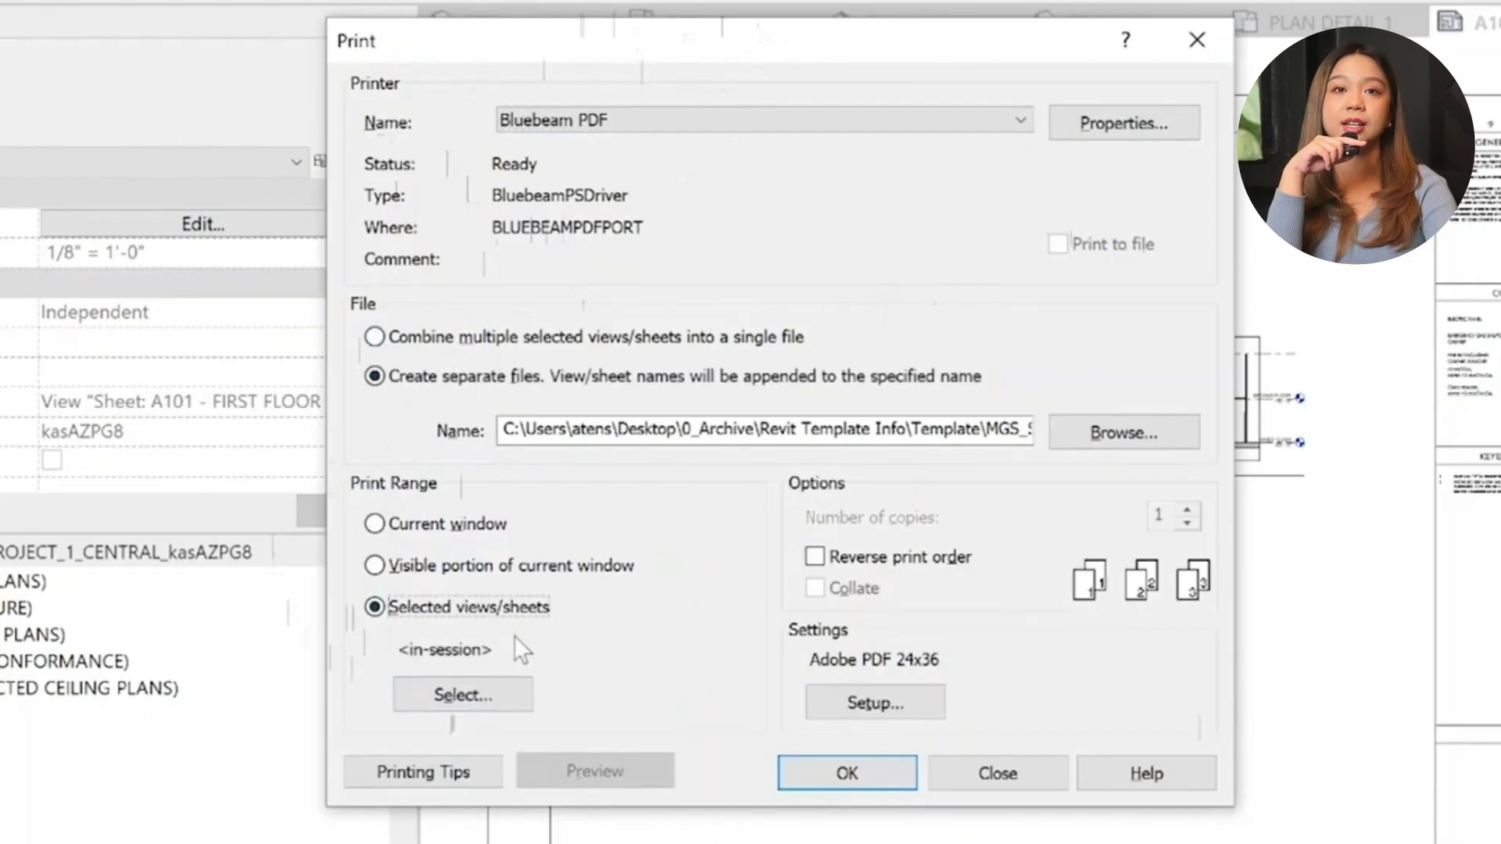
pyautogui.click(463, 695)
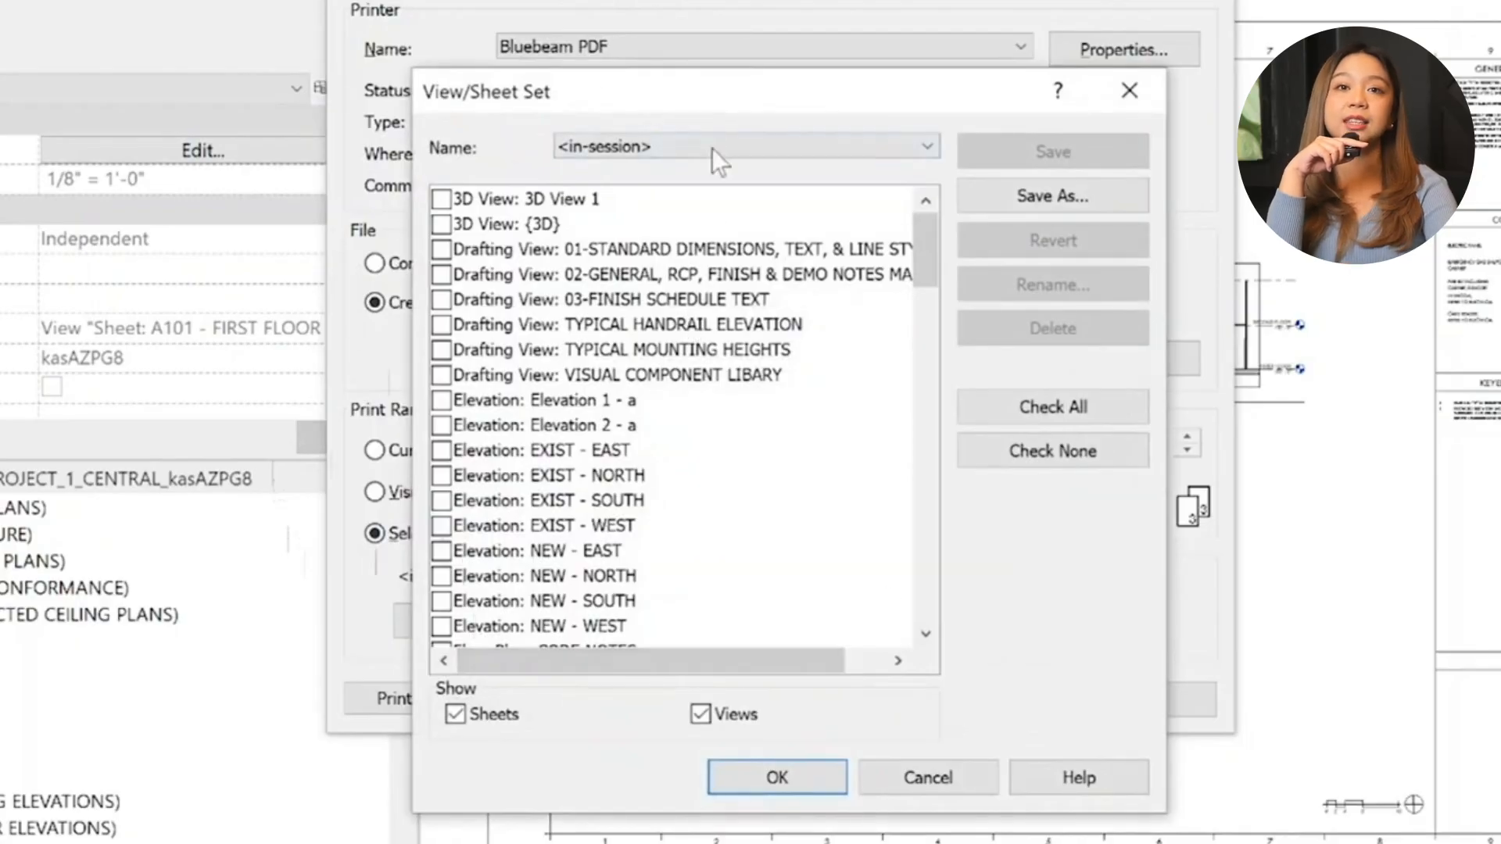
# Choose only sheet A101 - FIRST FLOOR PLAN to print, without saving the sheet set
pyautogui.click(700, 715)
pyautogui.click(609, 249)
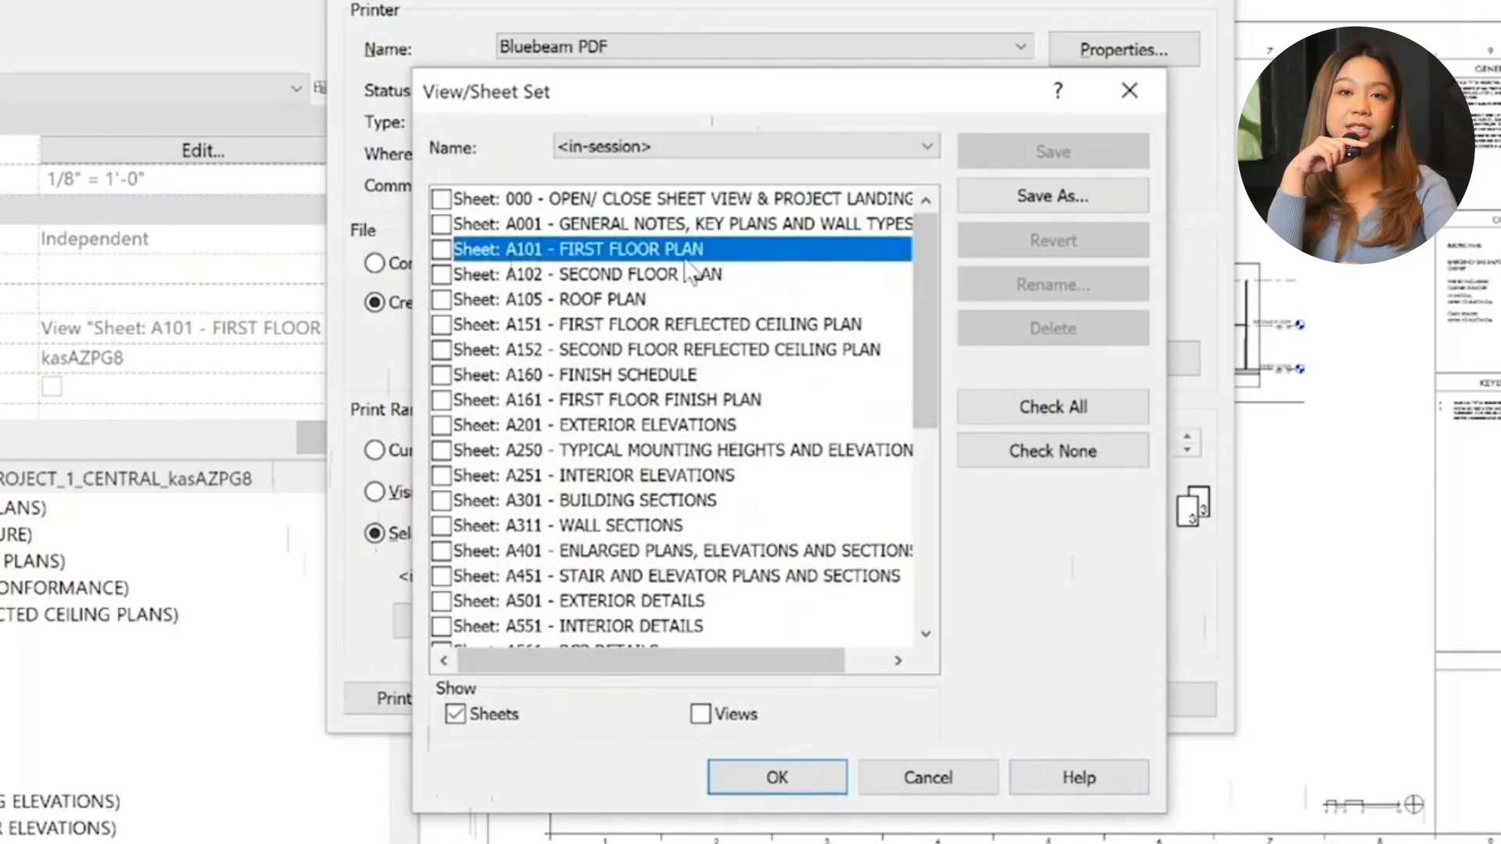
pyautogui.click(776, 778)
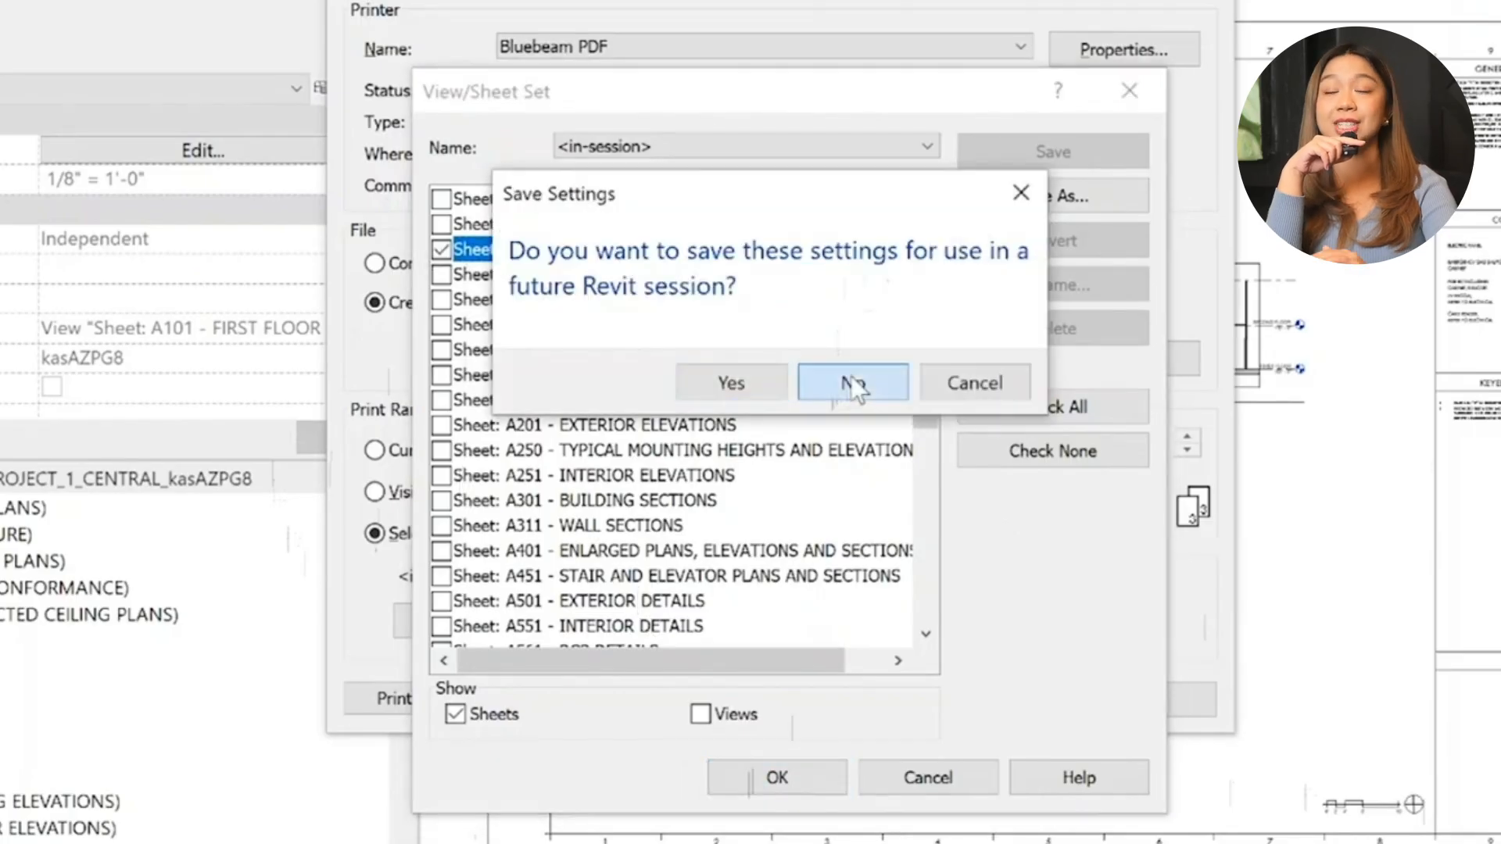
pyautogui.click(852, 384)
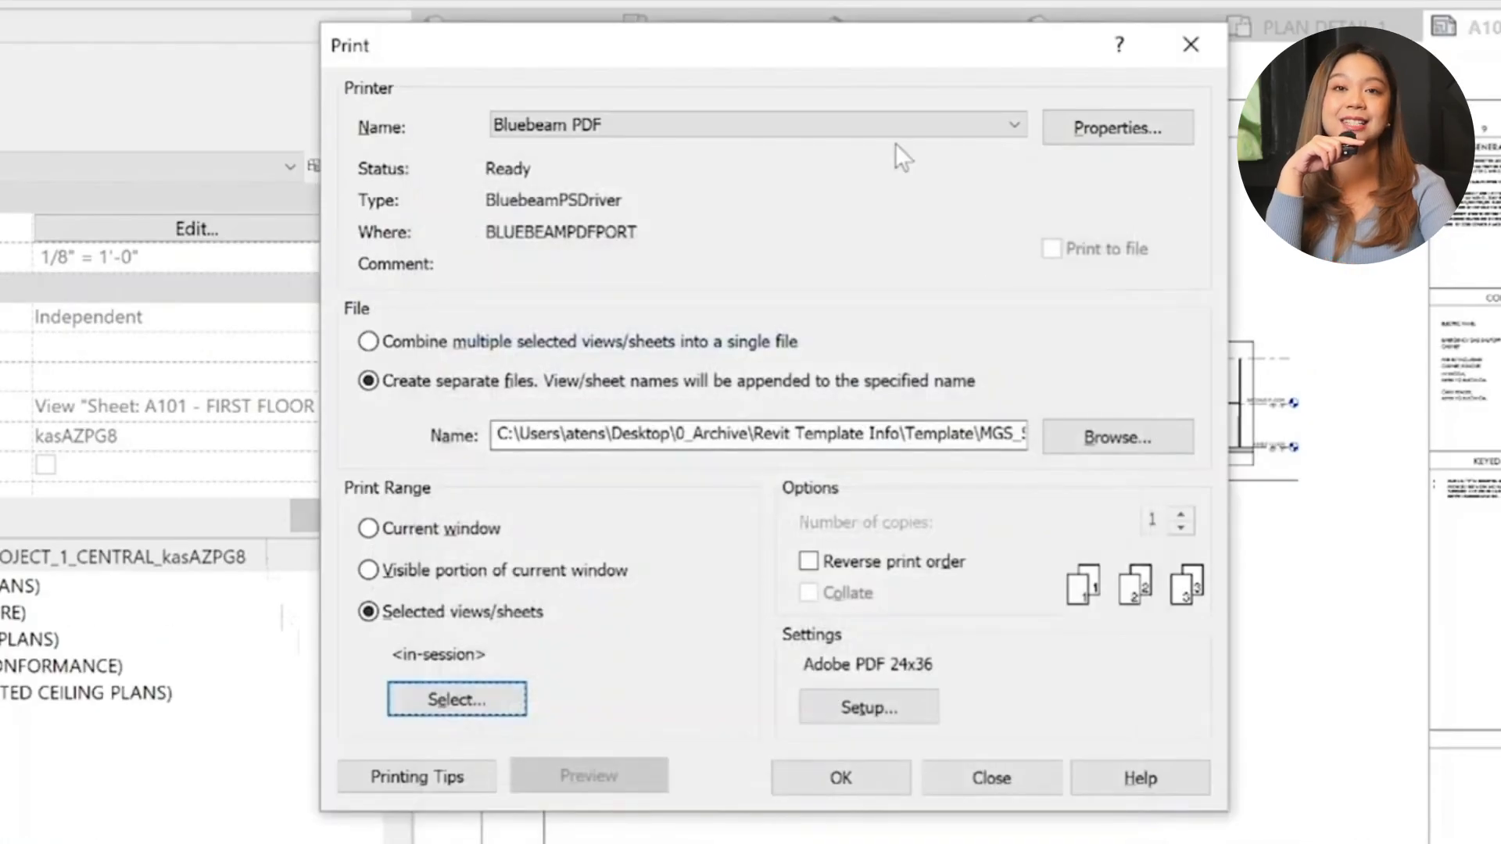
# Set the paper size via Setup and confirm the print to reach the PDF Save As window
pyautogui.click(869, 709)
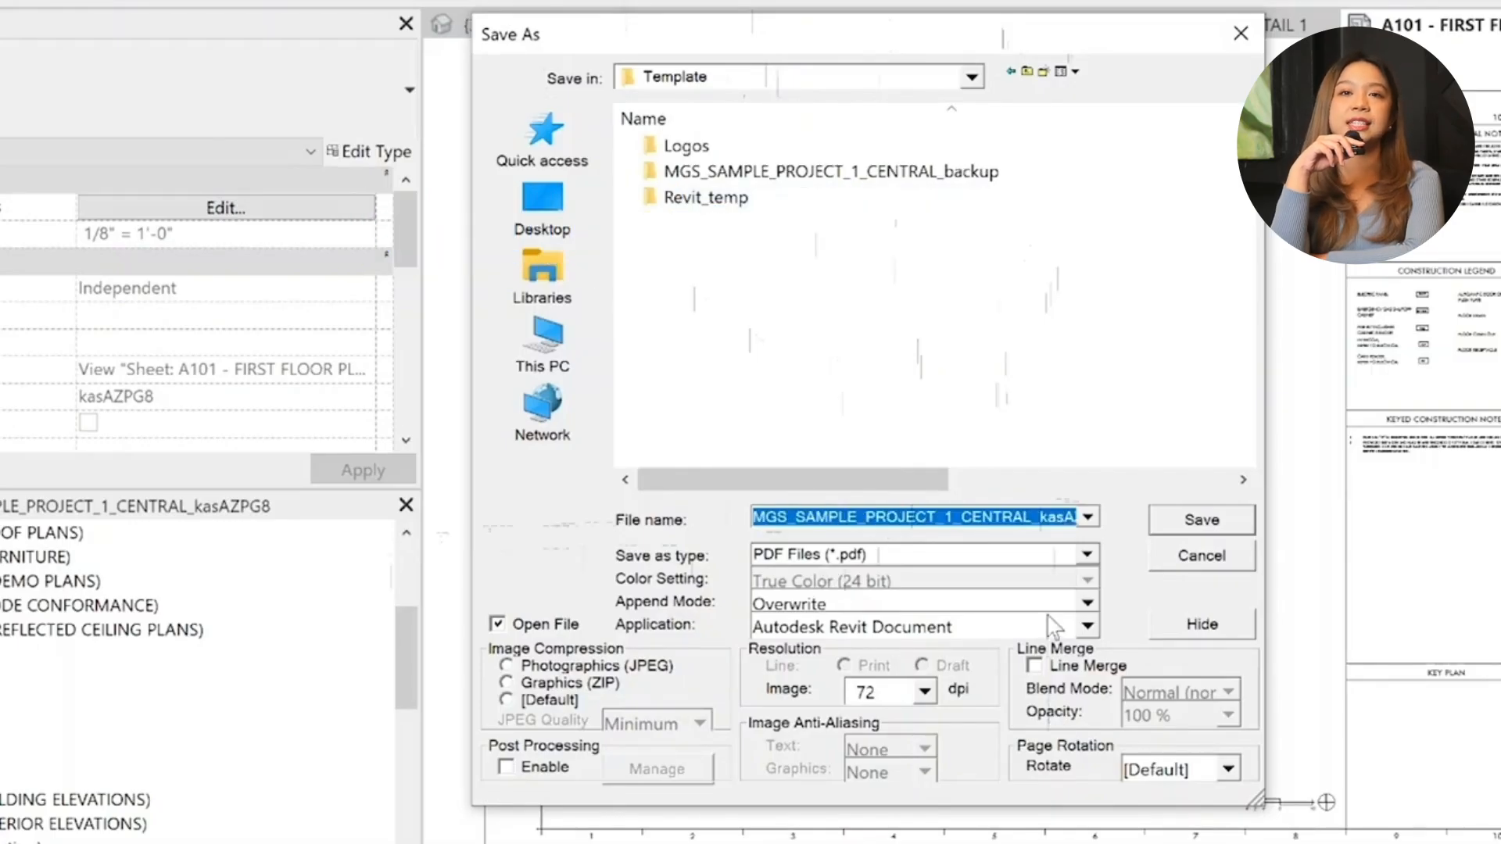
pyautogui.write('A101 - FIRST FLOOR PLAN')
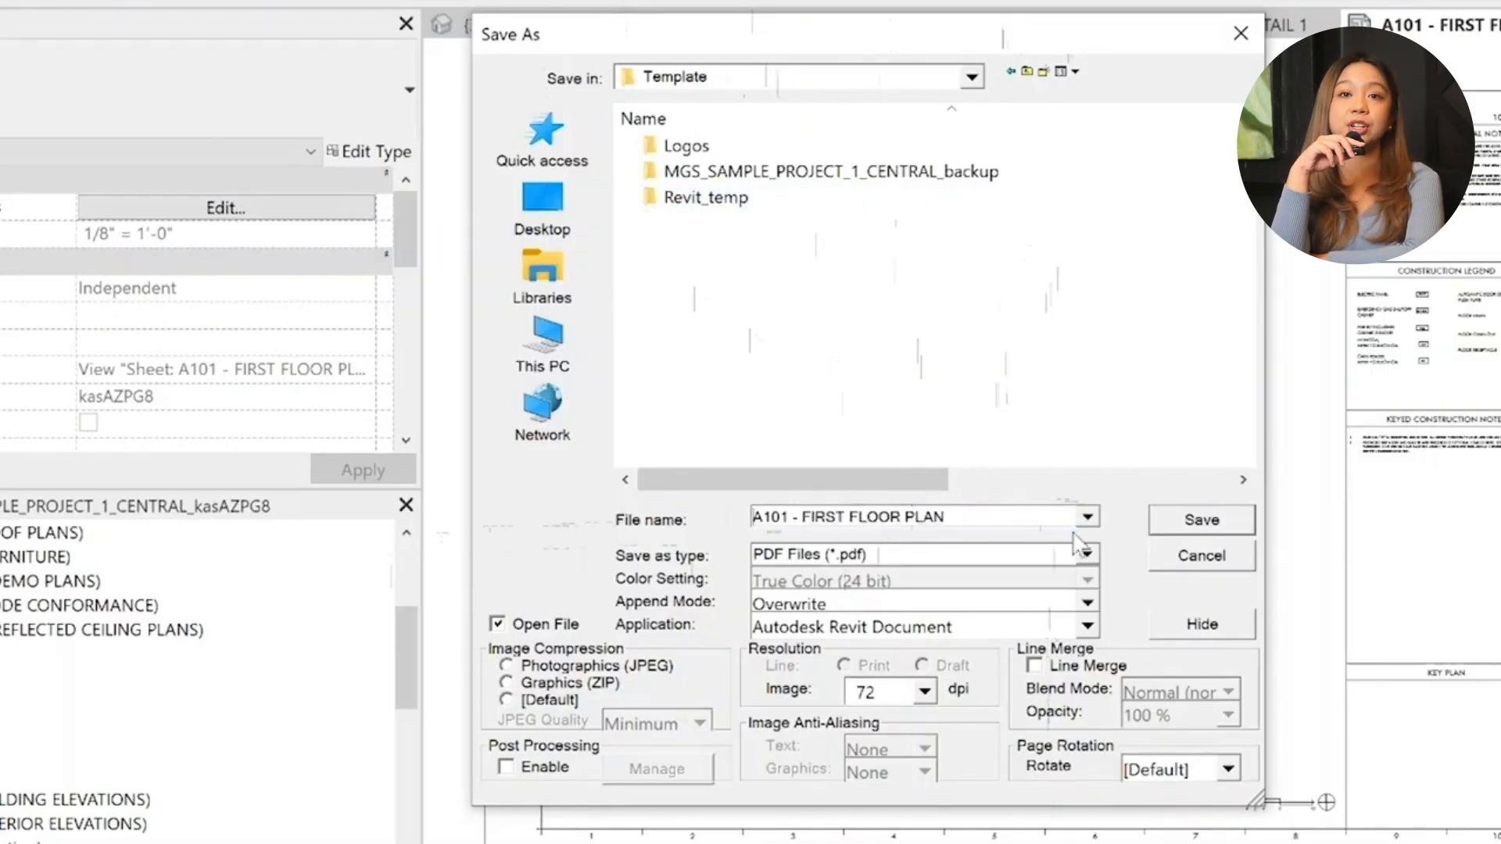
# Save the PDF as 'A101 - FIRST FLOOR PLAN', closing the save window
pyautogui.press('Return')
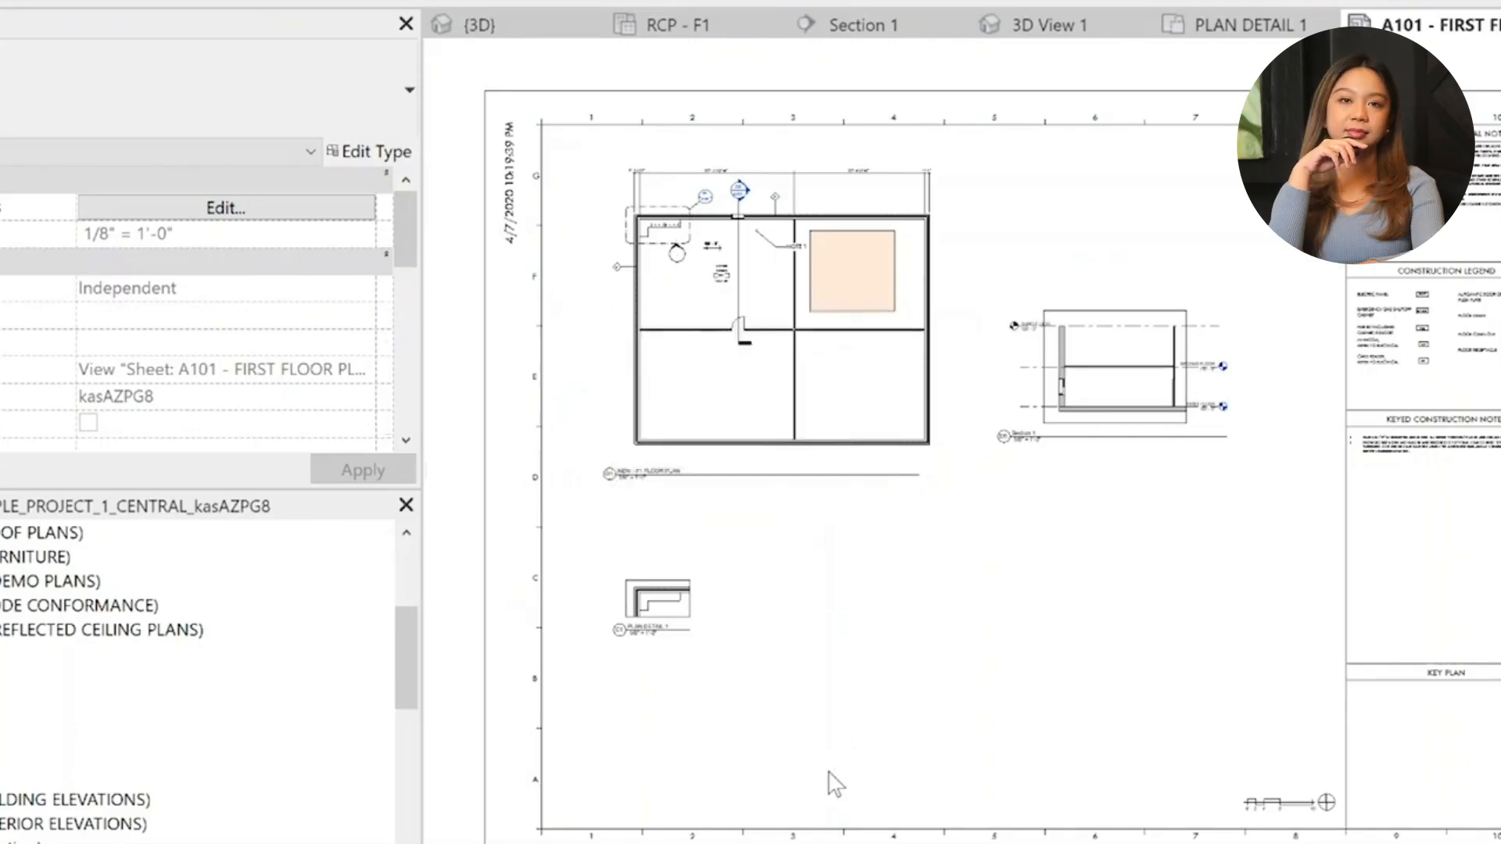
pyautogui.scroll(3, 716, 504)
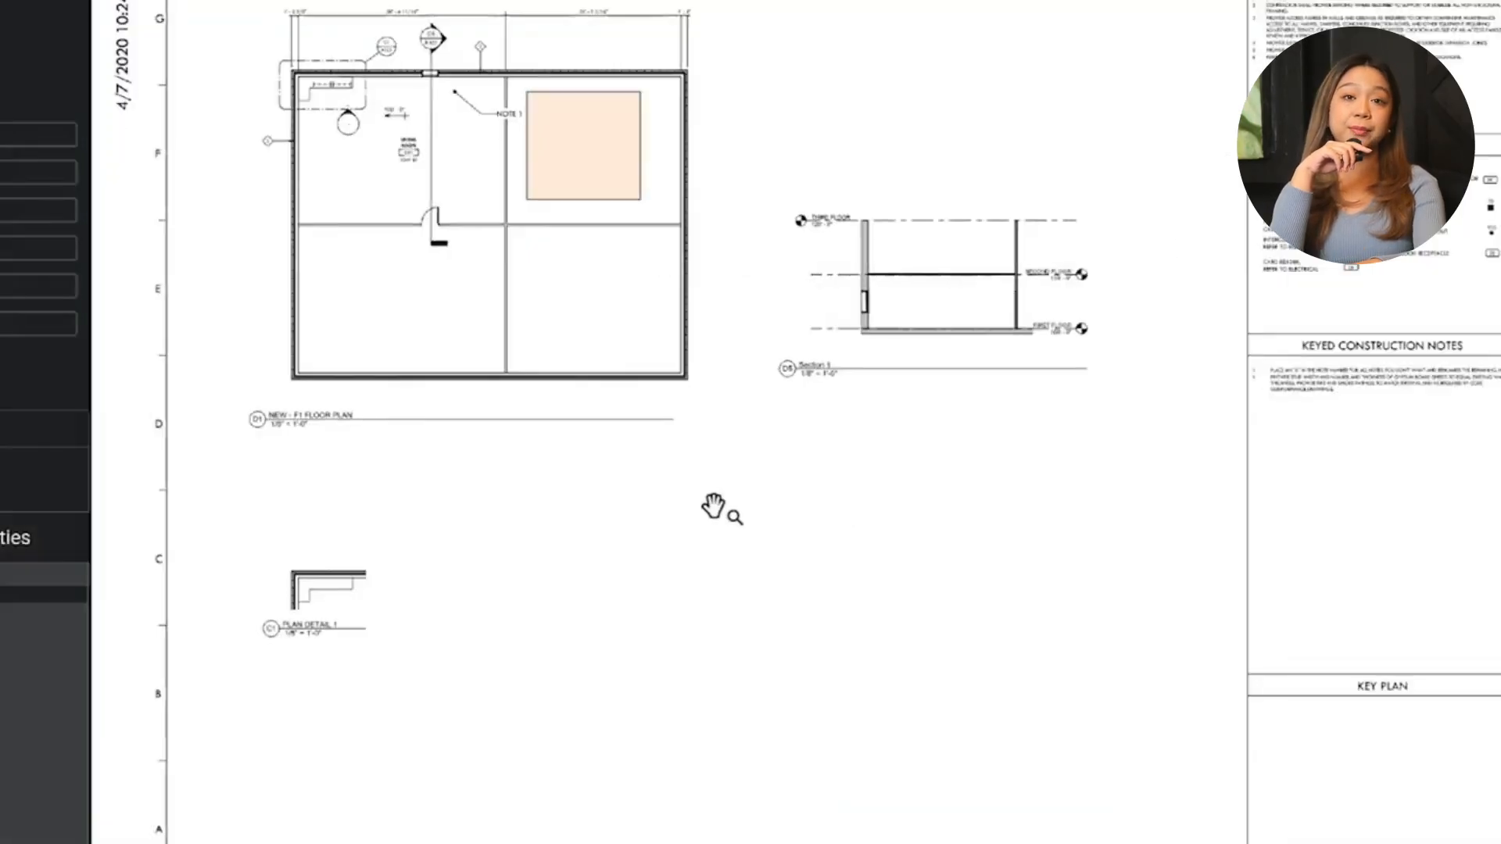
pyautogui.scroll(-2, 904, 662)
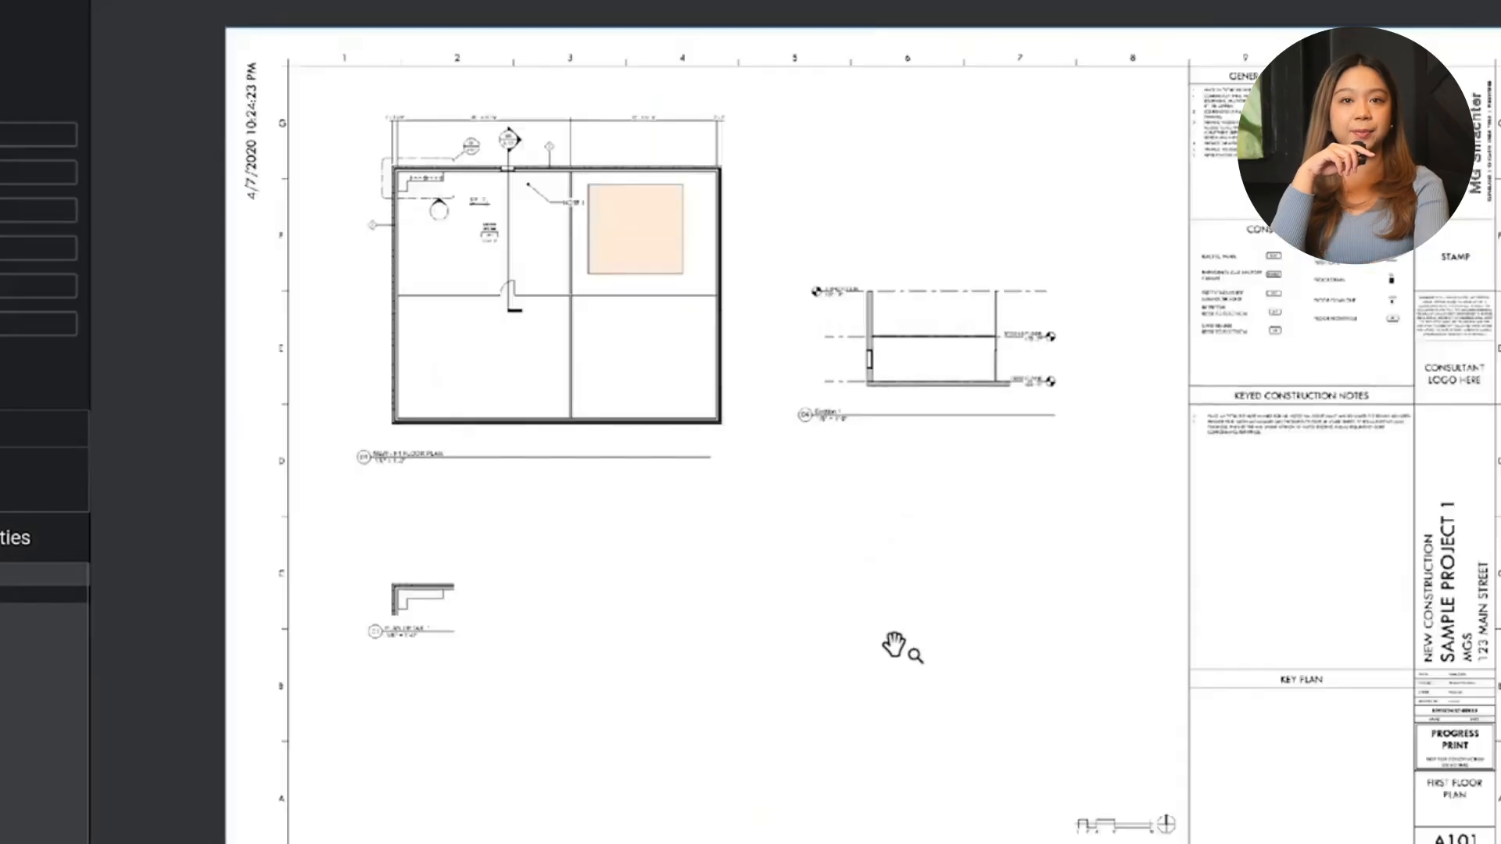